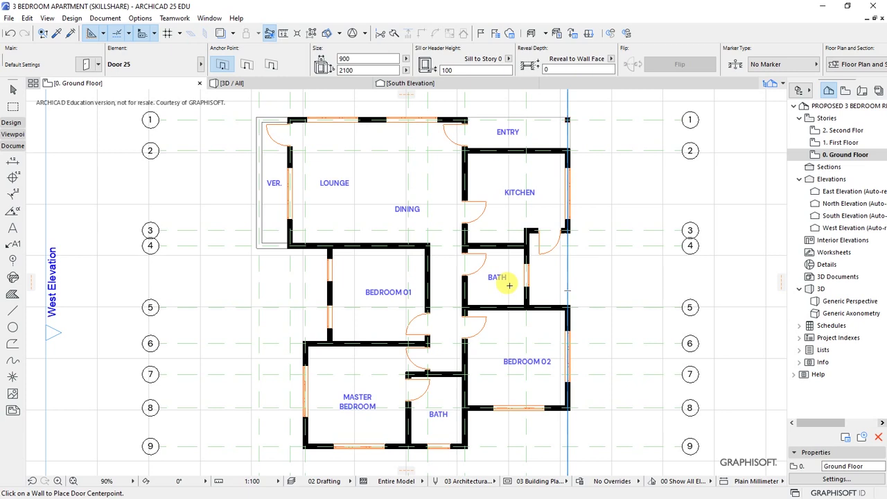
Activate the Object tool, open its default settings and search the library for "furniture"
{"action": "middle_click_drag", "start_coordinate": [373, 200], "coordinate": [367, 204]}
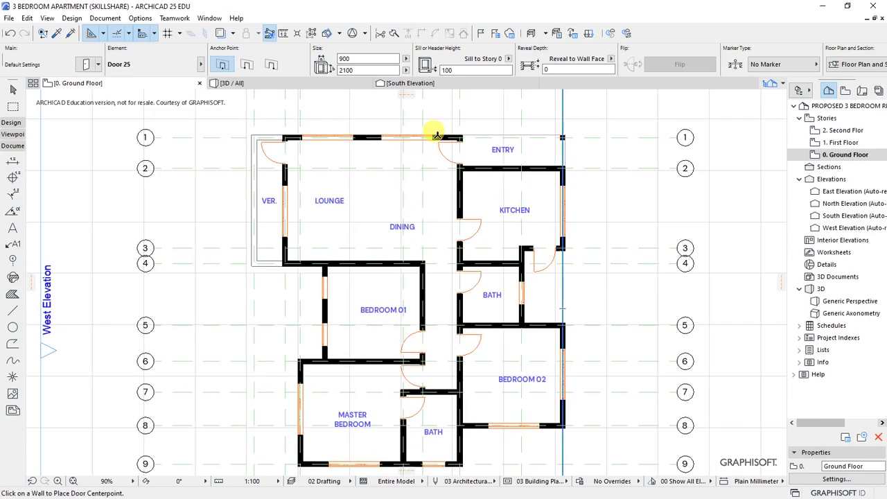
{"action": "scroll", "coordinate": [436, 135], "scroll_direction": "up", "scroll_amount": 2}
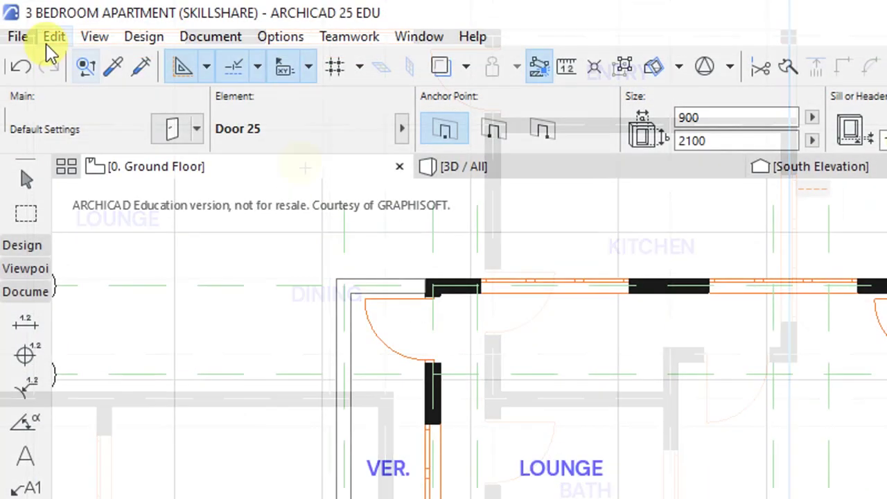
{"action": "left_click", "coordinate": [72, 18]}
{"action": "mouse_move", "coordinate": [162, 55]}
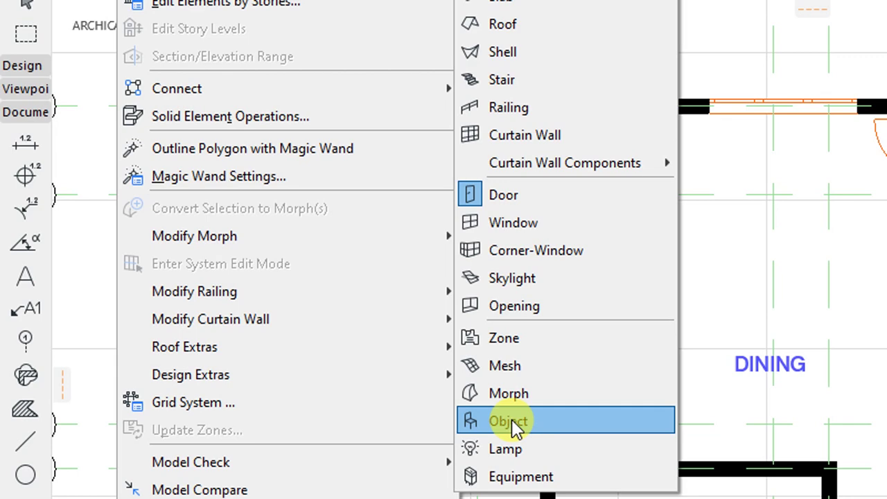
{"action": "left_click", "coordinate": [513, 422]}
{"action": "left_click", "coordinate": [174, 126]}
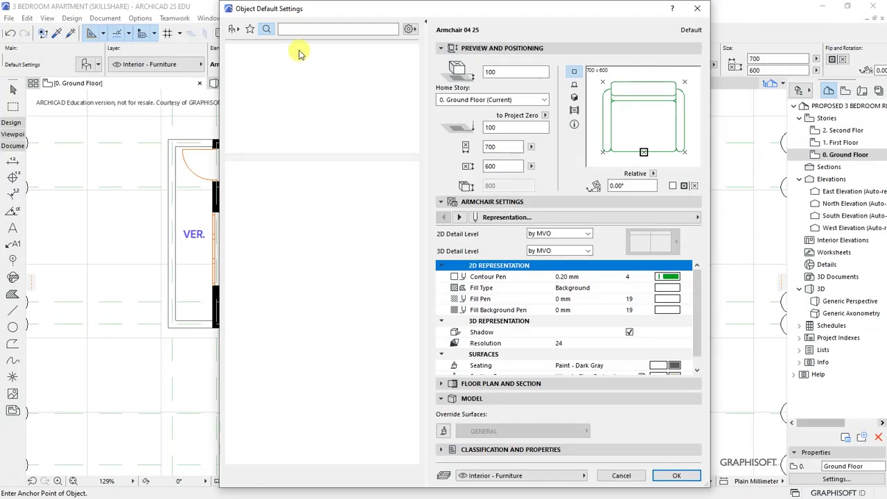
{"action": "left_click", "coordinate": [96, 52]}
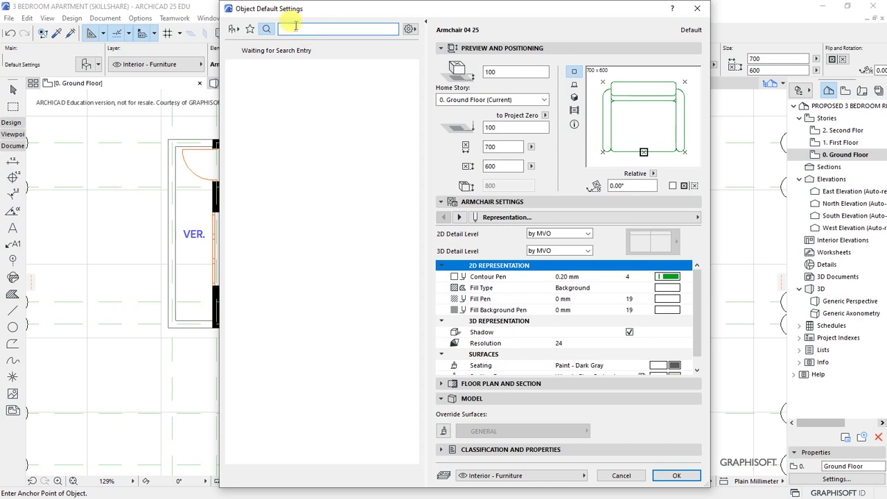
{"action": "type", "text": "furn"}
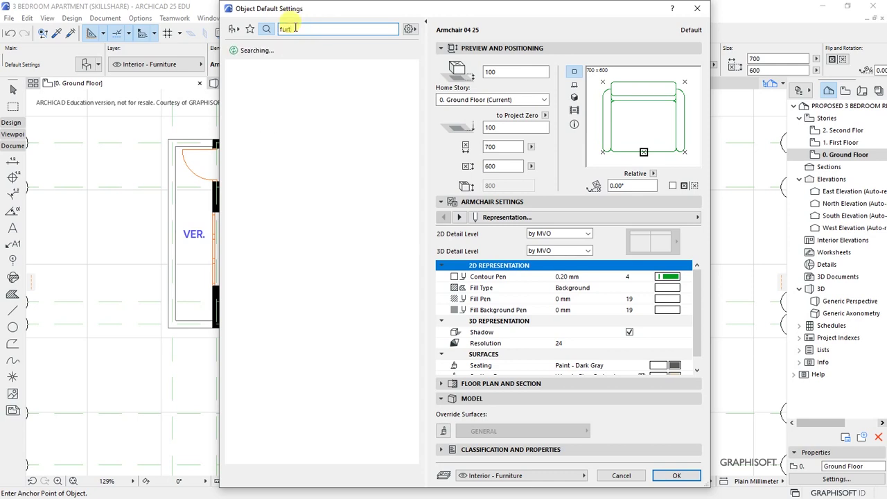
{"action": "type", "text": "niture"}
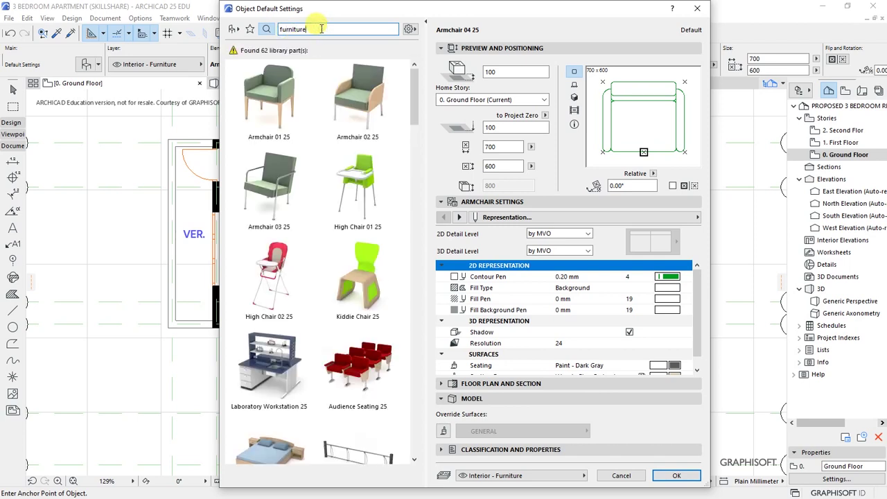
Choose Dining Table Round 25 from the furniture results and place it in the dining area of the ground floor plan
{"action": "left_click_drag", "start_coordinate": [413, 113], "coordinate": [414, 239]}
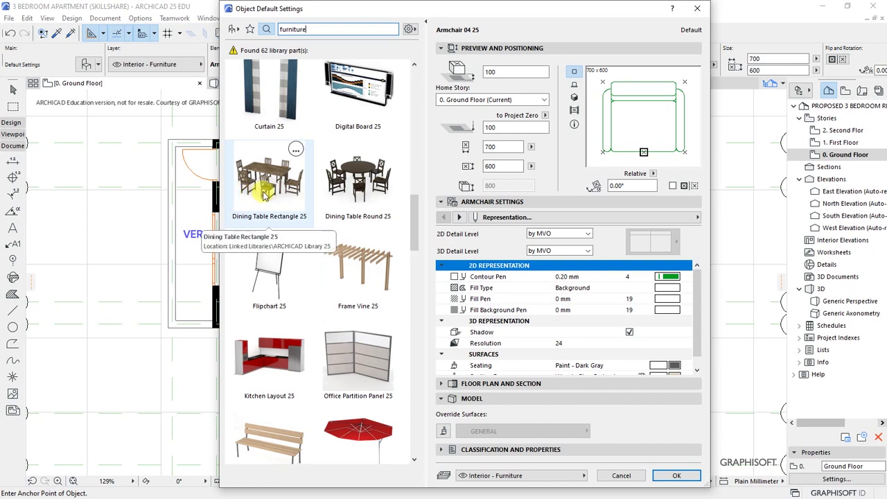
{"action": "left_click", "coordinate": [264, 197]}
{"action": "left_click", "coordinate": [358, 196]}
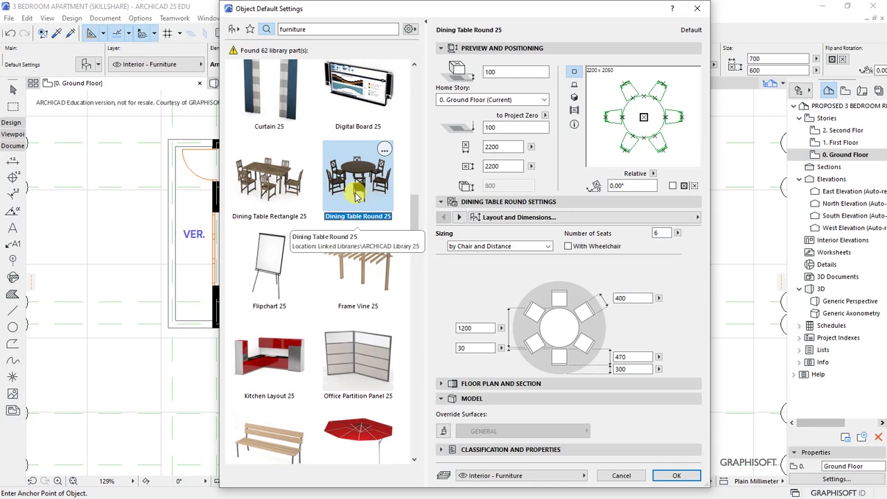
{"action": "left_click", "coordinate": [678, 479]}
{"action": "scroll", "coordinate": [409, 249], "scroll_direction": "up", "scroll_amount": 3}
{"action": "left_click", "coordinate": [410, 250]}
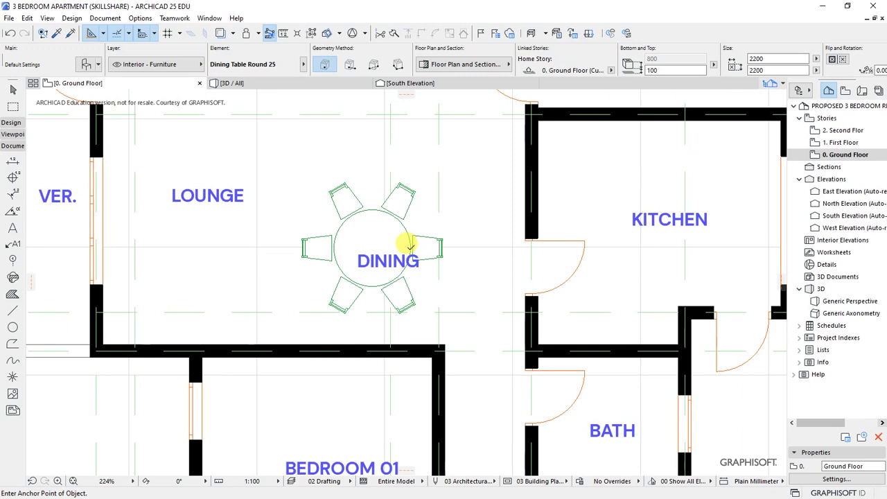
Choose Sofa Layout 25 from the furniture objects and place it in the lounge
{"action": "scroll", "coordinate": [425, 304], "scroll_direction": "down", "scroll_amount": 3}
{"action": "left_click", "coordinate": [85, 66]}
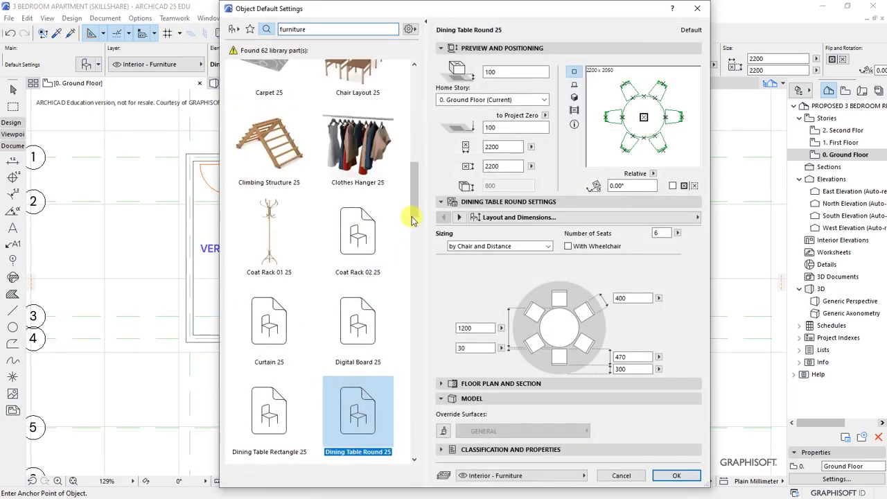
{"action": "left_click_drag", "start_coordinate": [413, 216], "coordinate": [419, 309]}
{"action": "left_click", "coordinate": [355, 226]}
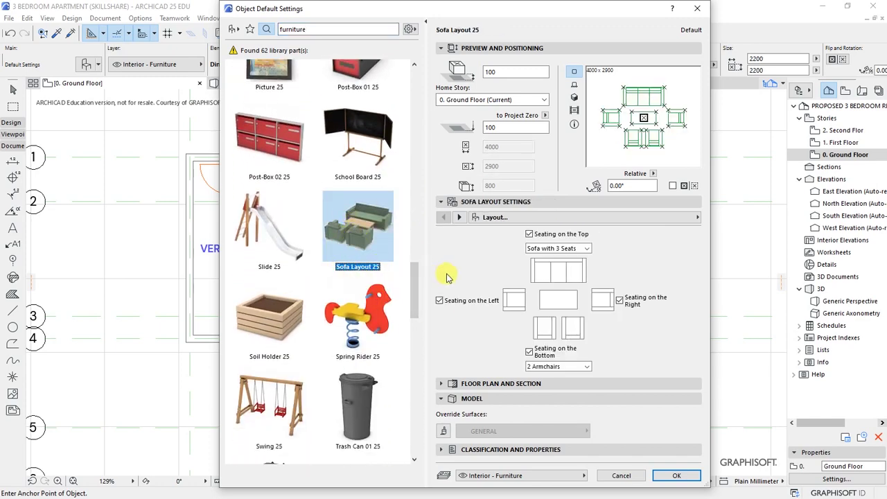
{"action": "left_click", "coordinate": [658, 475]}
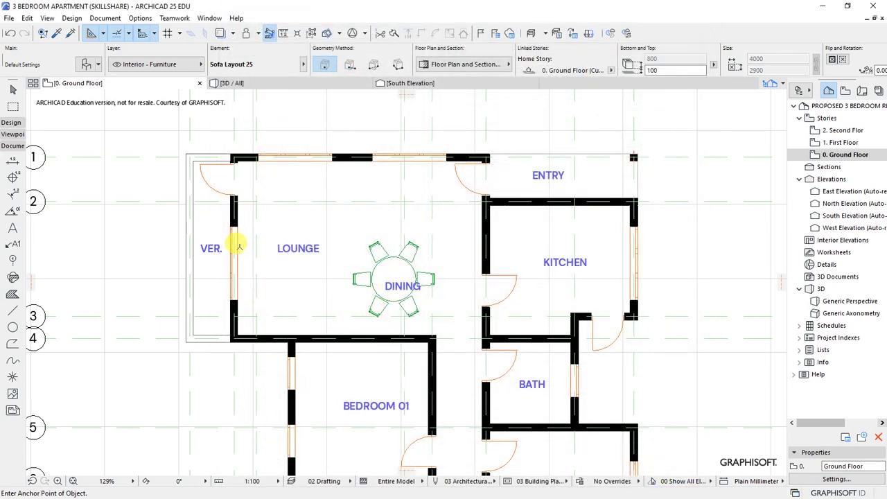
{"action": "scroll", "coordinate": [263, 243], "scroll_direction": "up", "scroll_amount": 1}
{"action": "left_click", "coordinate": [276, 240]}
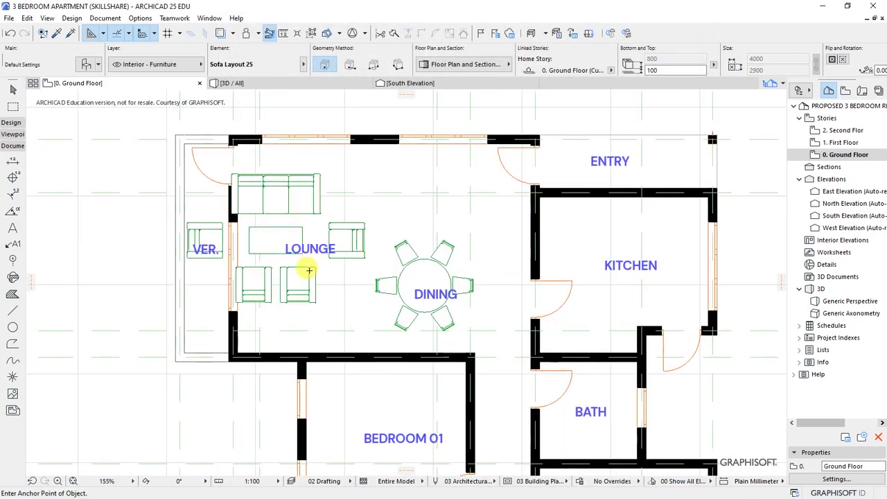
Rotate the sofa layout 90° counterclockwise about the outer corner of its veranda-side armchair
{"action": "left_click", "coordinate": [274, 242], "text": "shift"}
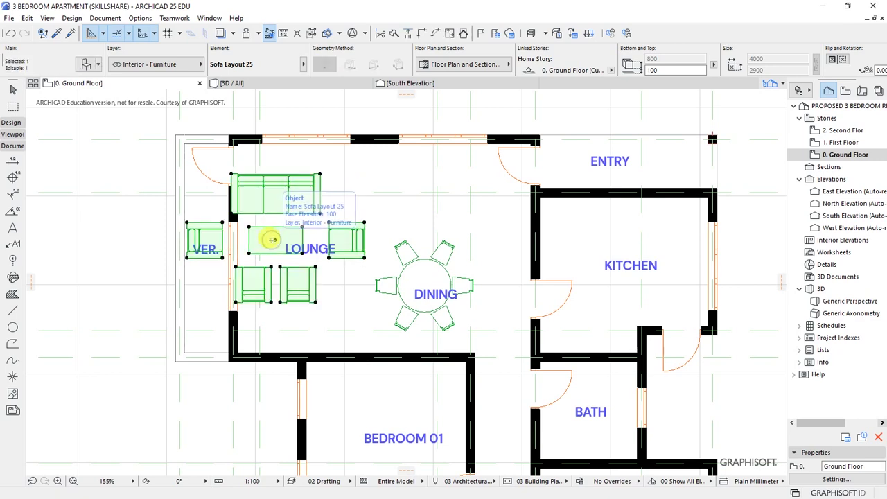
{"action": "key", "text": "ctrl+e"}
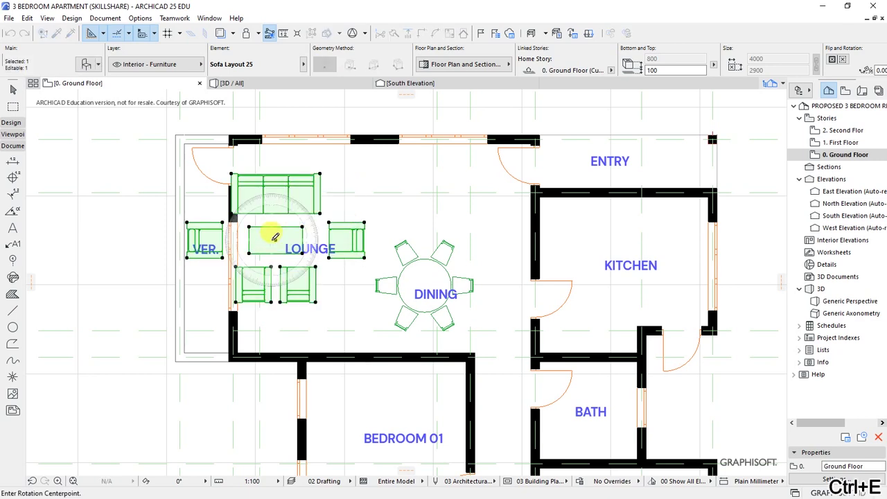
{"action": "left_click", "coordinate": [186, 257]}
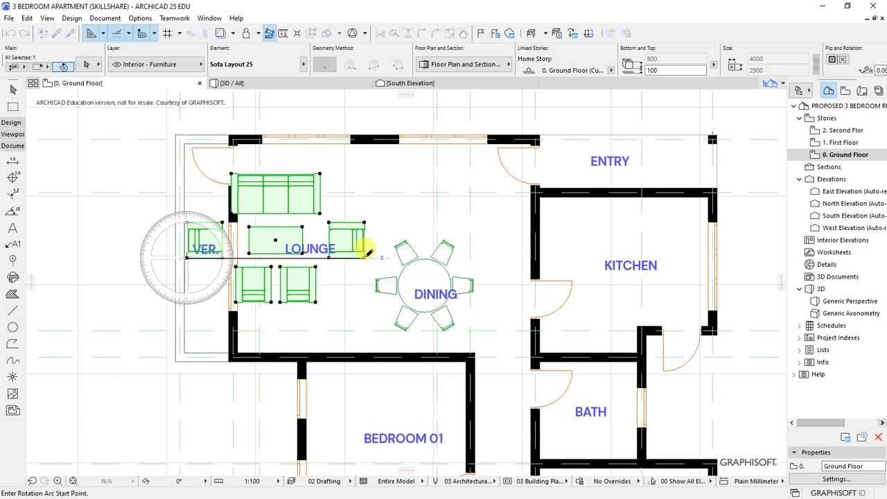
{"action": "left_click", "coordinate": [366, 256]}
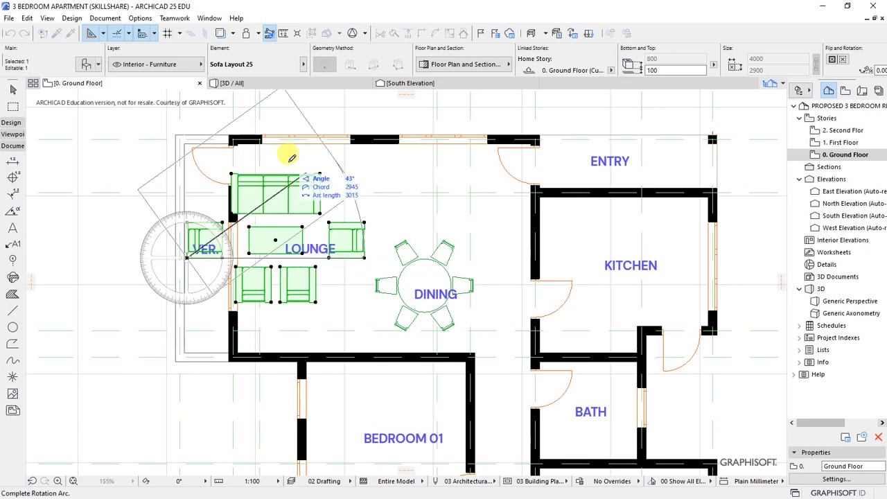
{"action": "left_click", "coordinate": [200, 136]}
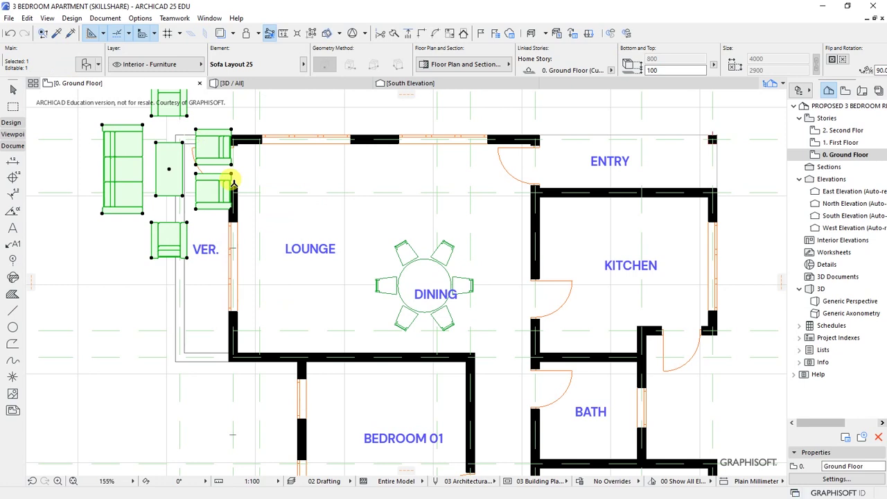
Move the rotated sofa layout into the lounge so the three-seat sofa stands along the veranda-side wall
{"action": "key", "text": "ctrl+d"}
{"action": "left_click", "coordinate": [103, 214]}
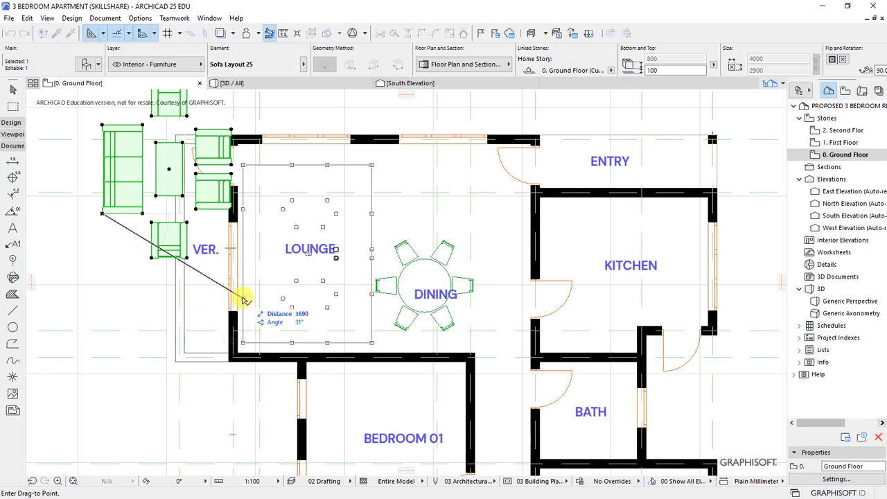
{"action": "left_click", "coordinate": [244, 299]}
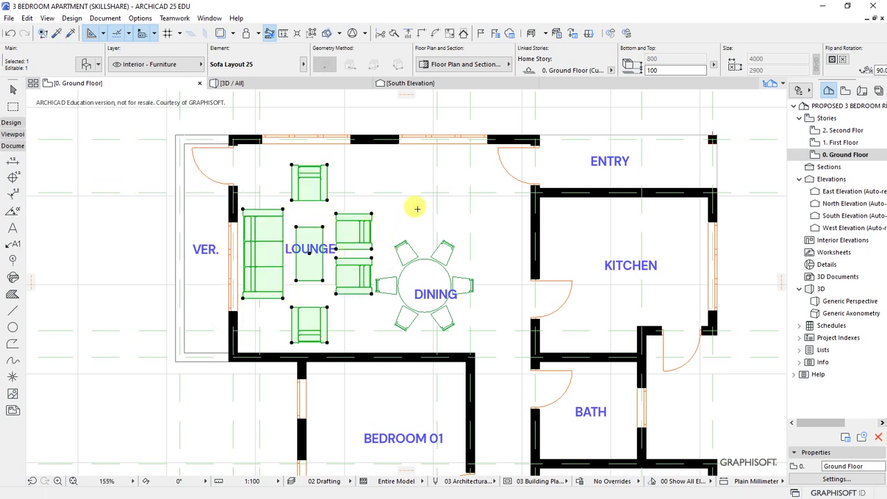
{"action": "key", "text": "Escape"}
Move the round dining table slightly away from the lounge armchairs, towards the kitchen side
{"action": "scroll", "coordinate": [224, 222], "scroll_direction": "down", "scroll_amount": 4}
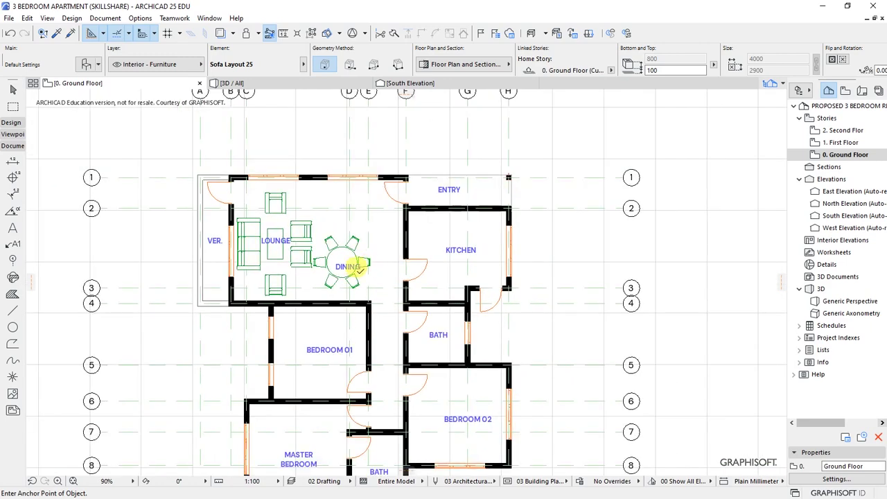
{"action": "left_click", "coordinate": [366, 279], "text": "shift"}
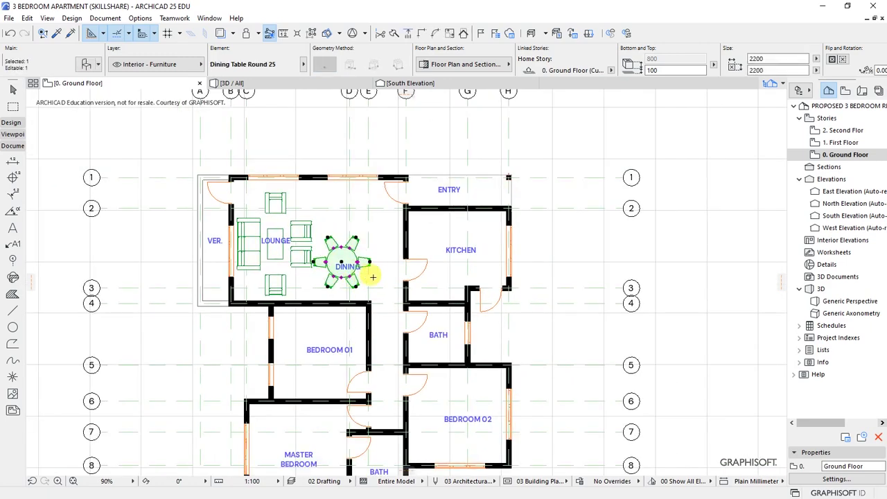
{"action": "key", "text": "ctrl+d"}
{"action": "scroll", "coordinate": [361, 277], "scroll_direction": "up", "scroll_amount": 3}
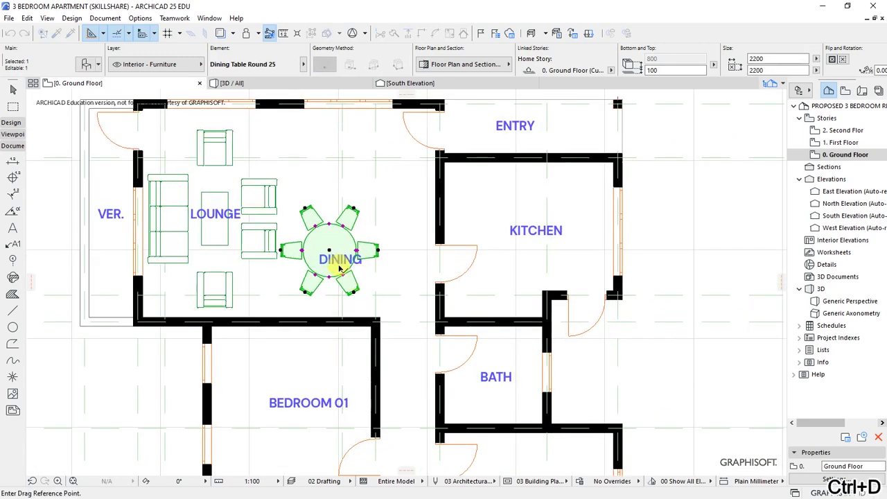
{"action": "left_click", "coordinate": [344, 275]}
{"action": "left_click", "coordinate": [360, 285]}
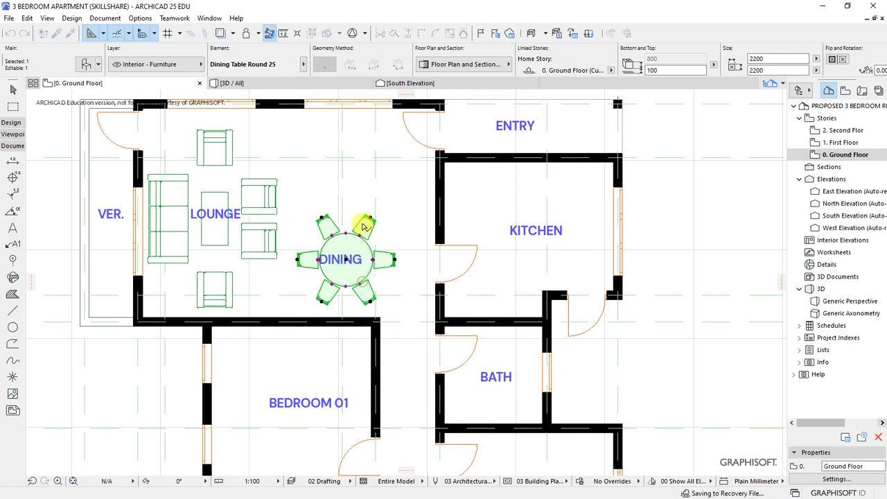
{"action": "key", "text": "Escape"}
Move the DINING text label horizontally so that it is centred on the round table
{"action": "scroll", "coordinate": [339, 253], "scroll_direction": "up", "scroll_amount": 2}
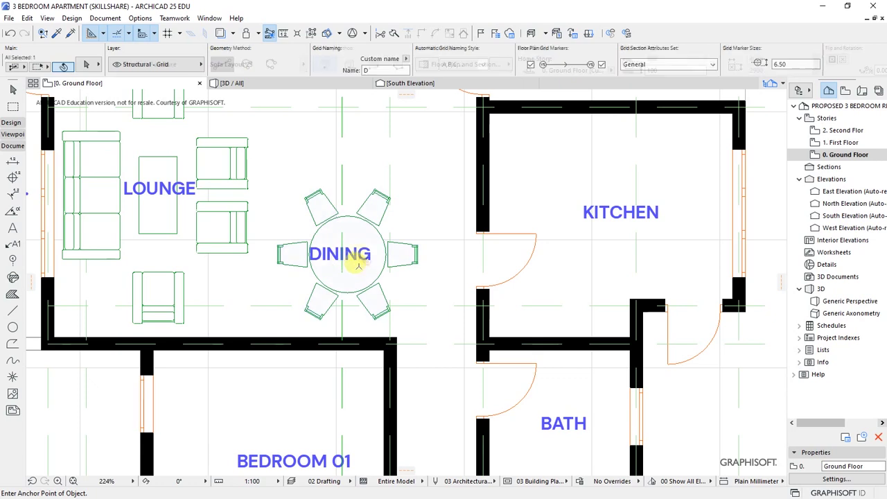
{"action": "left_click", "coordinate": [317, 253]}
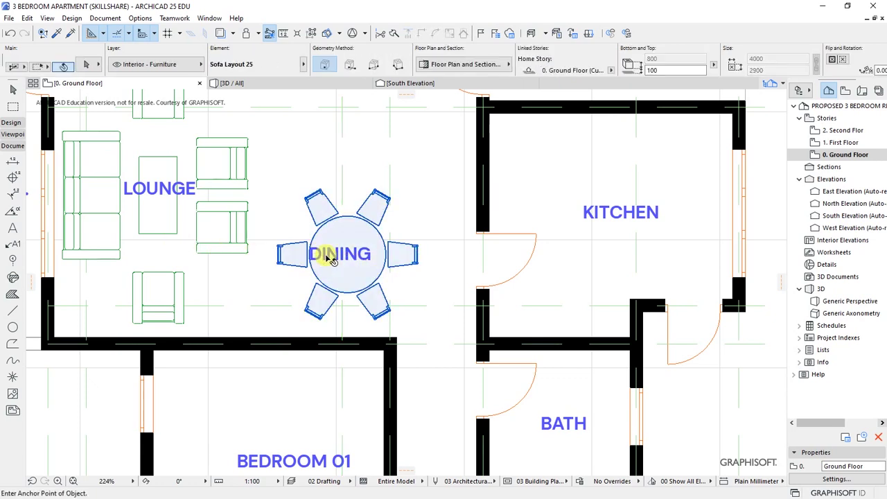
{"action": "key", "text": "Escape"}
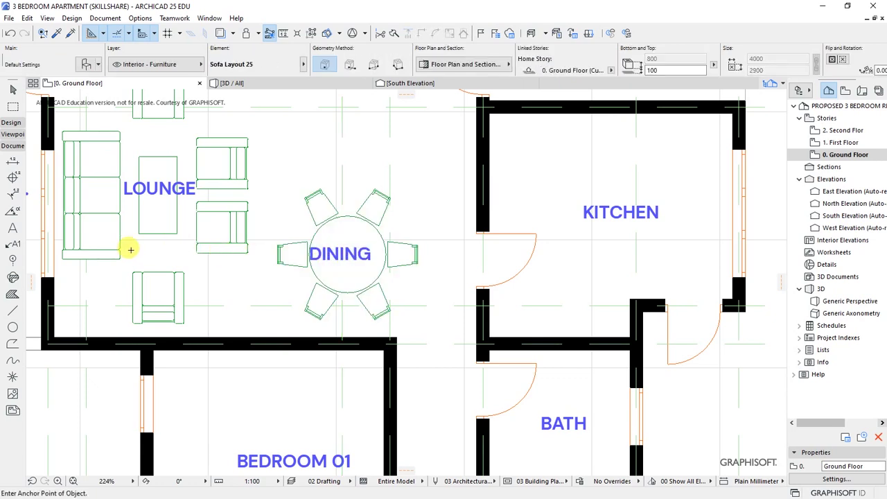
{"action": "left_click", "coordinate": [12, 228]}
{"action": "left_click", "coordinate": [358, 258]}
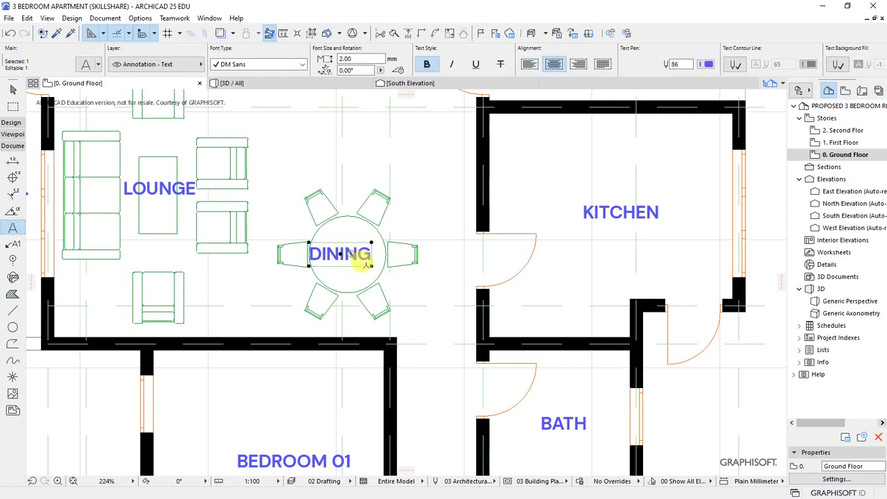
{"action": "key", "text": "ctrl+d"}
{"action": "scroll", "coordinate": [367, 264], "scroll_direction": "up", "scroll_amount": 3}
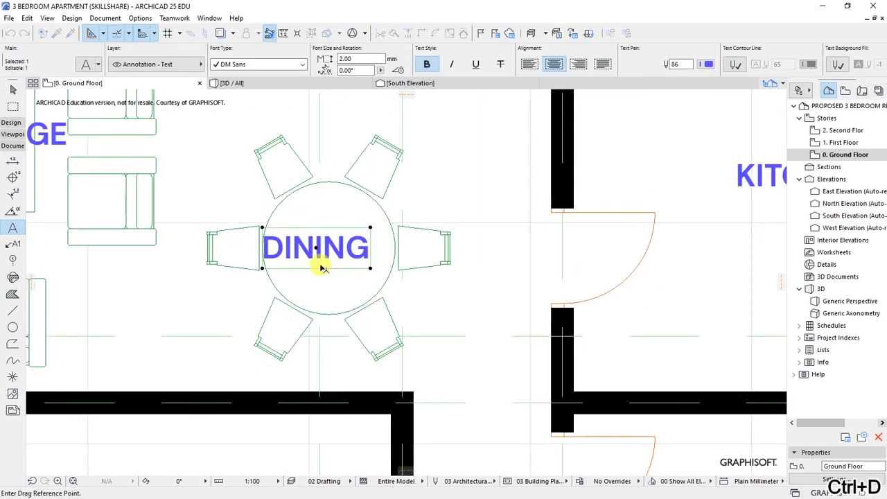
{"action": "left_click", "coordinate": [316, 248]}
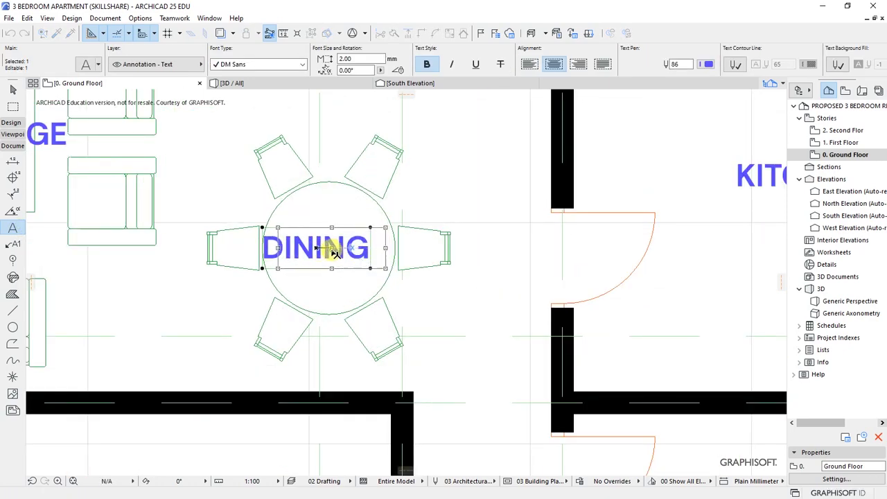
{"action": "left_click", "coordinate": [332, 248]}
{"action": "left_click", "coordinate": [449, 289]}
{"action": "scroll", "coordinate": [413, 272], "scroll_direction": "down", "scroll_amount": 8}
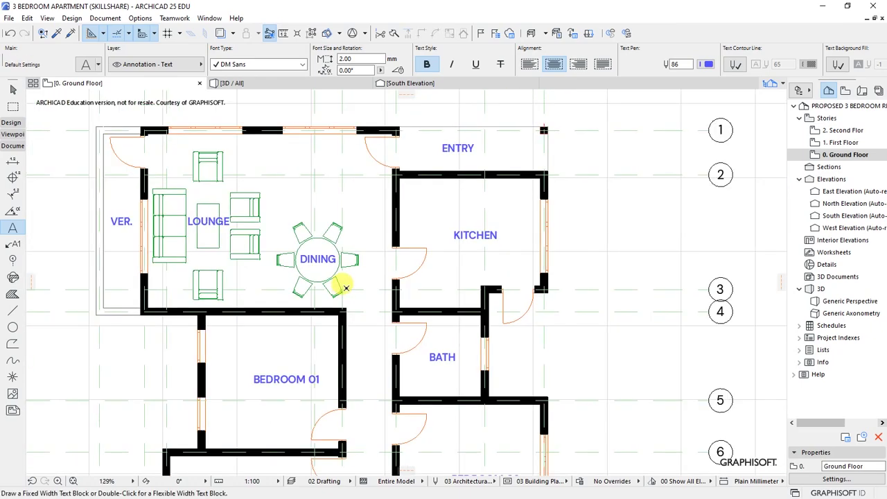
{"action": "scroll", "coordinate": [258, 266], "scroll_direction": "up", "scroll_amount": 3}
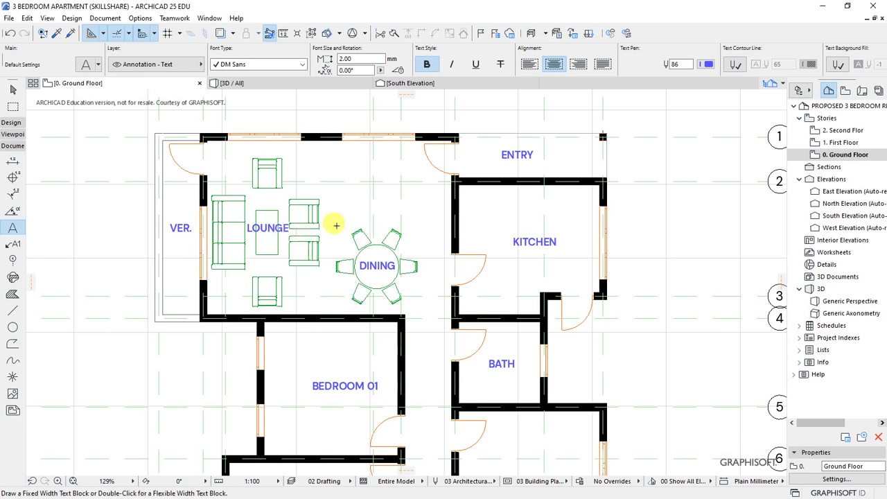
{"action": "scroll", "coordinate": [336, 225], "scroll_direction": "down", "scroll_amount": 5}
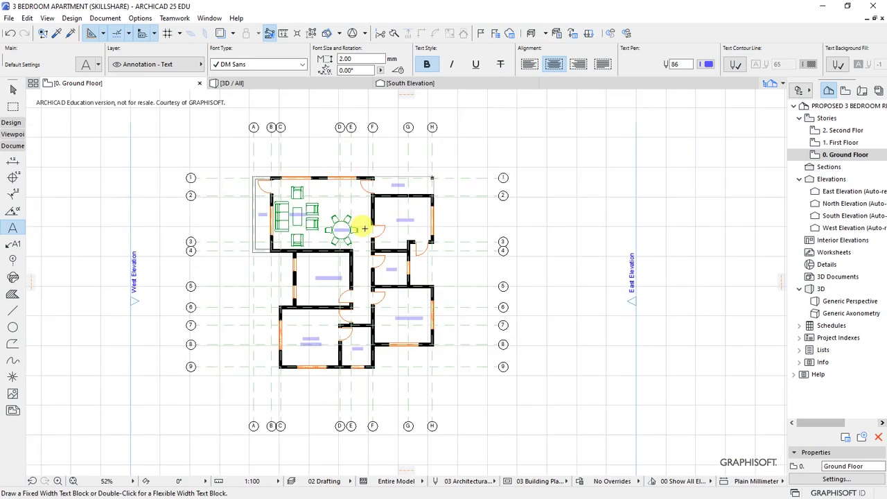
{"action": "scroll", "coordinate": [395, 197], "scroll_direction": "up", "scroll_amount": 3}
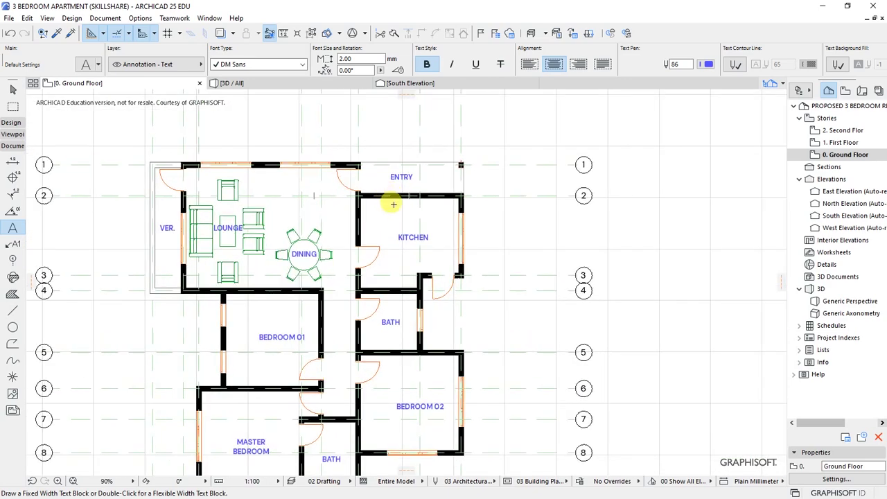
Start the Line tool for drafting in the kitchen and set its pen to 1
{"action": "scroll", "coordinate": [393, 205], "scroll_direction": "up", "scroll_amount": 2}
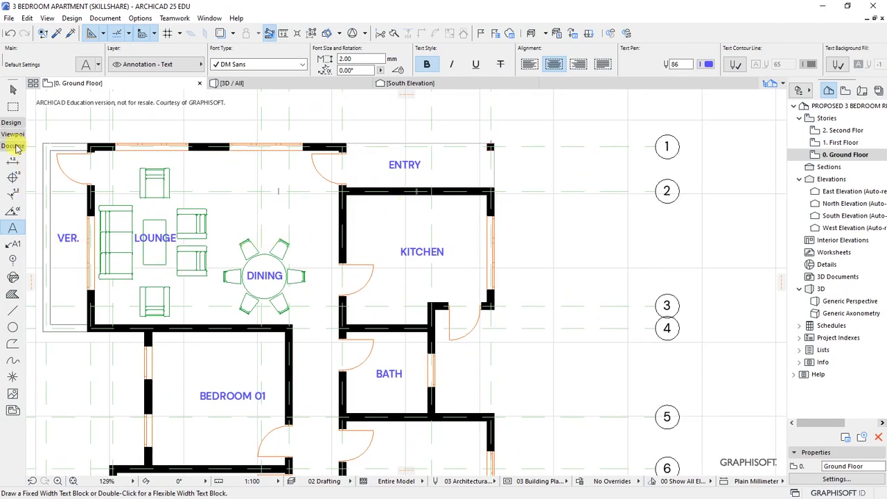
{"action": "scroll", "coordinate": [449, 225], "scroll_direction": "up", "scroll_amount": 2}
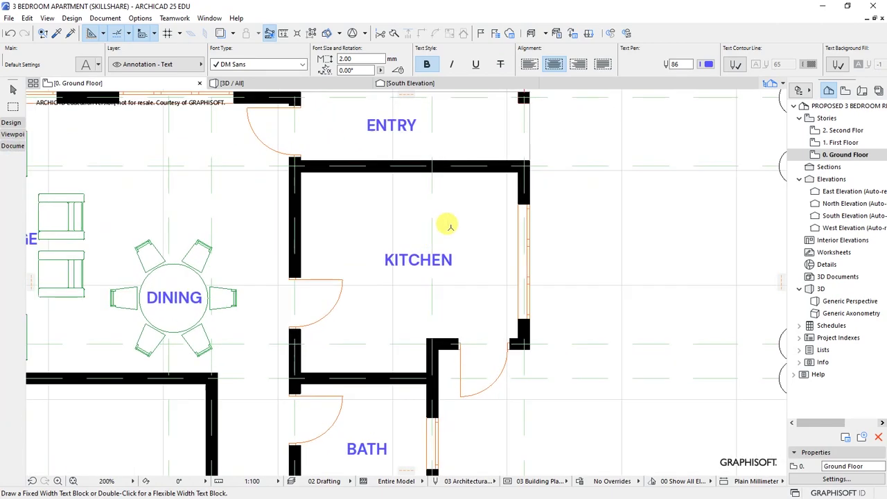
{"action": "scroll", "coordinate": [450, 225], "scroll_direction": "up", "scroll_amount": 1}
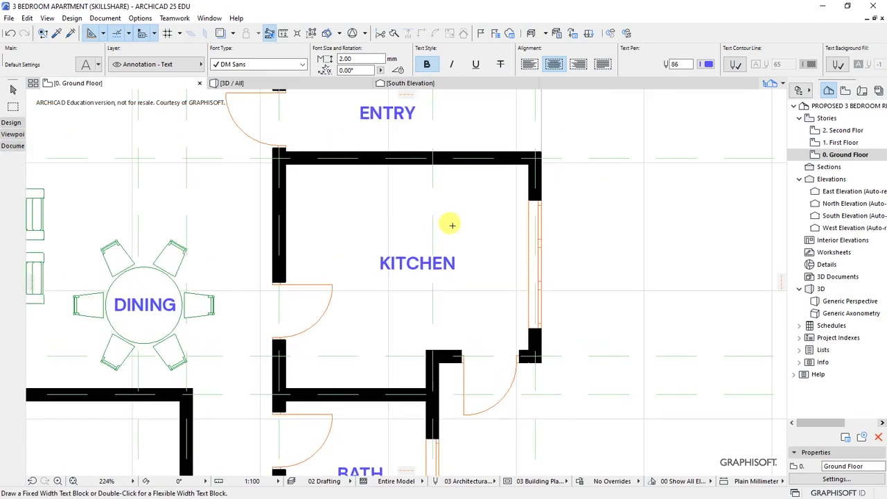
{"action": "left_click", "coordinate": [10, 146]}
{"action": "left_click", "coordinate": [13, 309]}
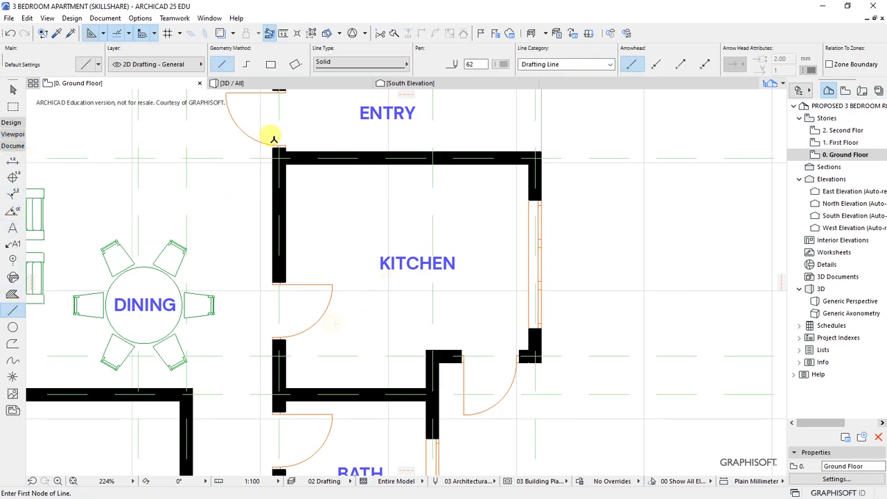
{"action": "left_click", "coordinate": [72, 18]}
{"action": "left_click", "coordinate": [104, 18]}
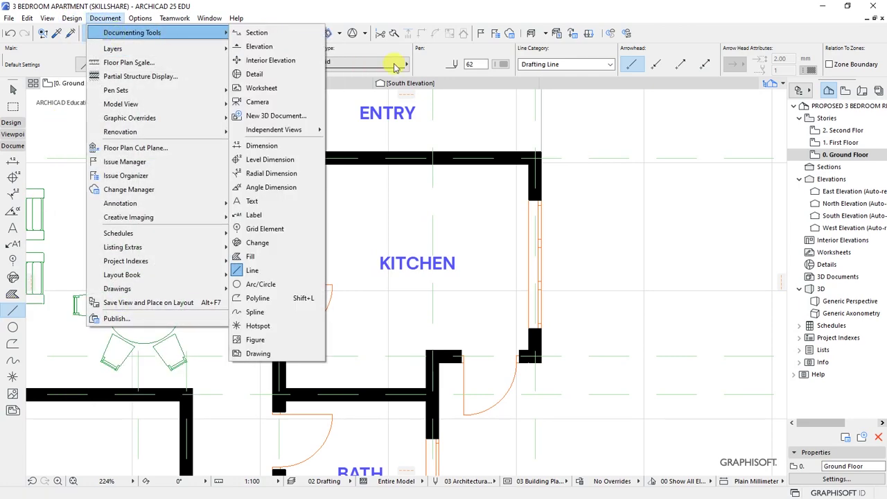
{"action": "left_click", "coordinate": [252, 270]}
{"action": "left_click", "coordinate": [501, 63]}
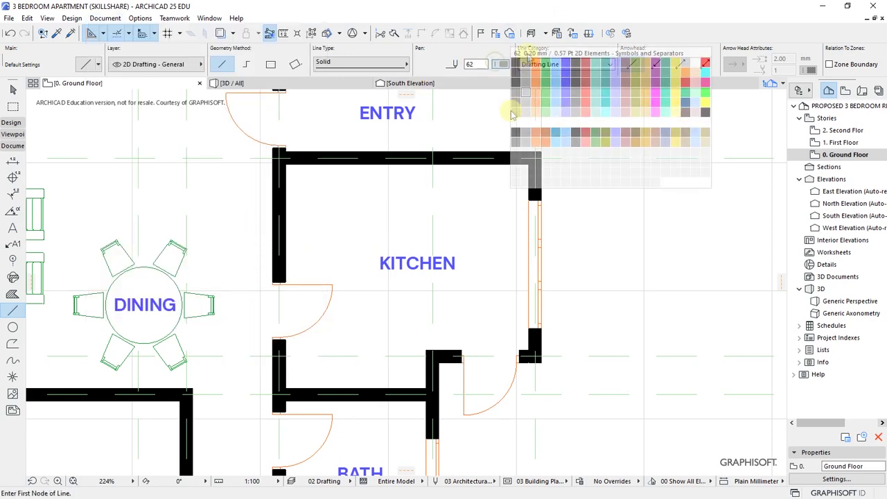
{"action": "left_click", "coordinate": [516, 63]}
Draw a counter outline from the kitchen's entry-side wall, about 600 mm deep, and continue it to the window-side wall
{"action": "scroll", "coordinate": [381, 183], "scroll_direction": "up", "scroll_amount": 2}
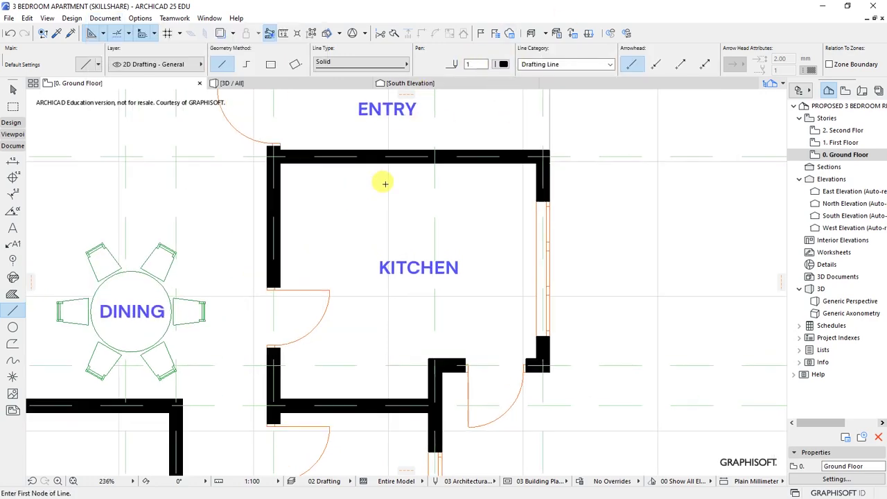
{"action": "scroll", "coordinate": [264, 257], "scroll_direction": "down", "scroll_amount": 2}
{"action": "scroll", "coordinate": [408, 208], "scroll_direction": "up", "scroll_amount": 1}
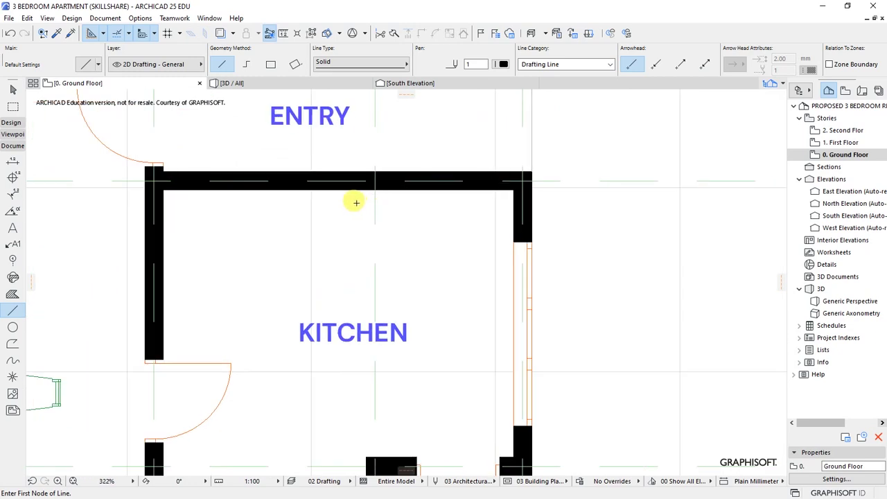
{"action": "left_click", "coordinate": [334, 190]}
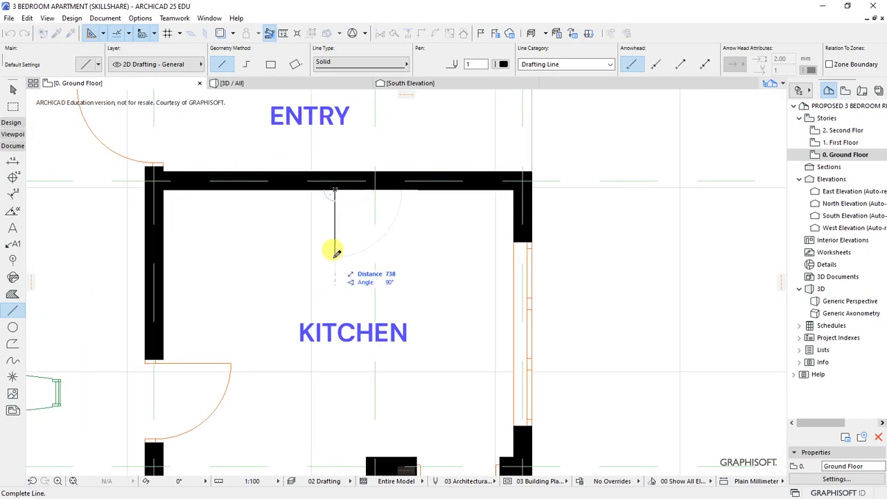
{"action": "type", "text": "6"}
{"action": "key", "text": "Return"}
{"action": "left_click", "coordinate": [334, 244]}
{"action": "left_click", "coordinate": [514, 245]}
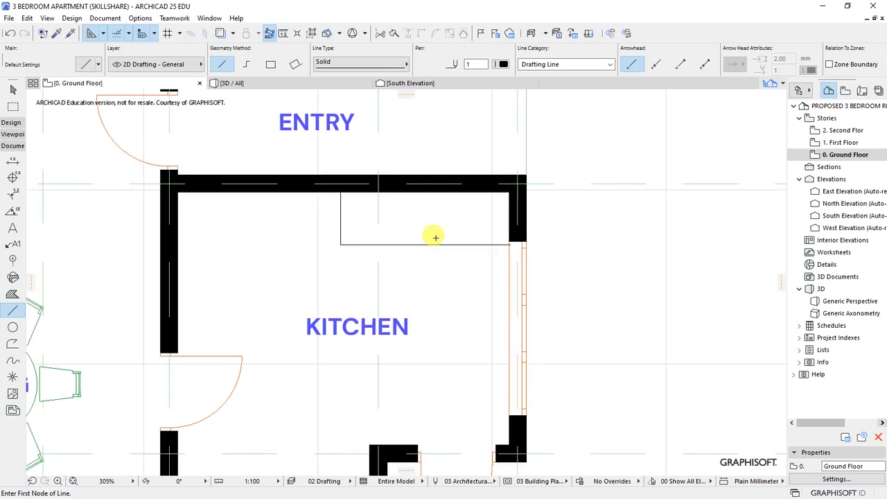
Move the kitchen window 100 mm along its wall, away from the entry-side corner
{"action": "scroll", "coordinate": [494, 236], "scroll_direction": "down", "scroll_amount": 2}
{"action": "left_click", "coordinate": [498, 277], "text": "shift"}
{"action": "key", "text": "ctrl+d"}
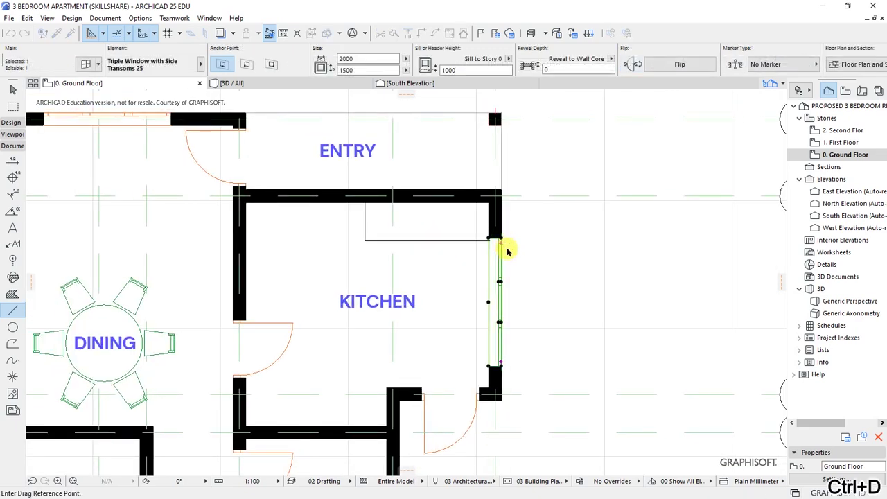
{"action": "scroll", "coordinate": [506, 248], "scroll_direction": "up", "scroll_amount": 2}
{"action": "scroll", "coordinate": [505, 251], "scroll_direction": "up", "scroll_amount": 3}
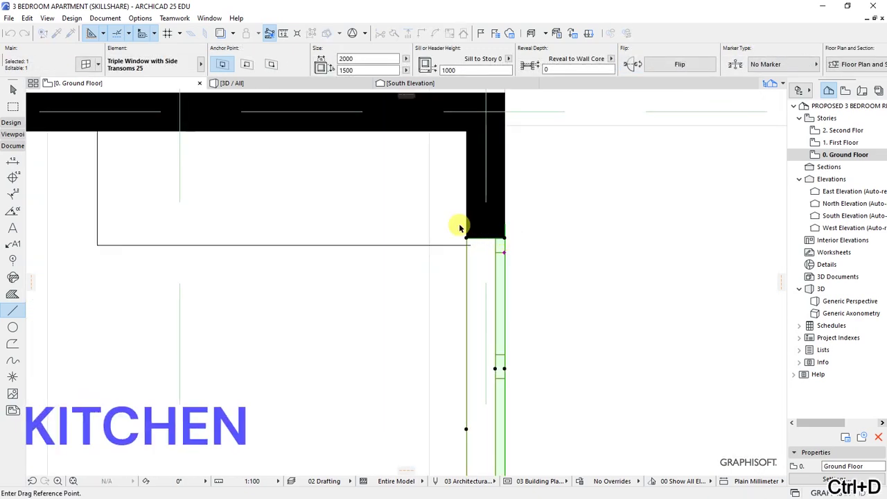
{"action": "left_click", "coordinate": [523, 234]}
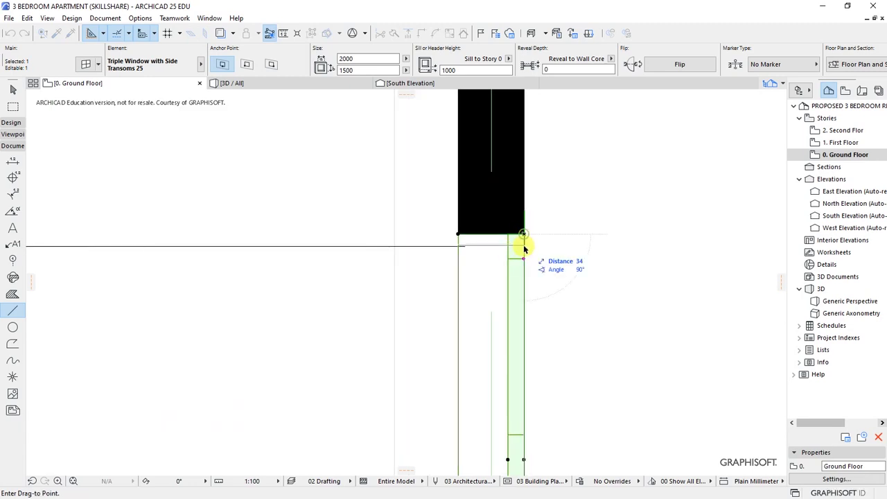
{"action": "key", "text": "Tab"}
{"action": "type", "text": "100"}
{"action": "key", "text": "Return"}
{"action": "scroll", "coordinate": [481, 277], "scroll_direction": "down", "scroll_amount": 5}
{"action": "scroll", "coordinate": [547, 307], "scroll_direction": "up", "scroll_amount": 2}
Stretch the counter's front line past the short divider towards the dining-side wall
{"action": "left_click", "coordinate": [446, 247]}
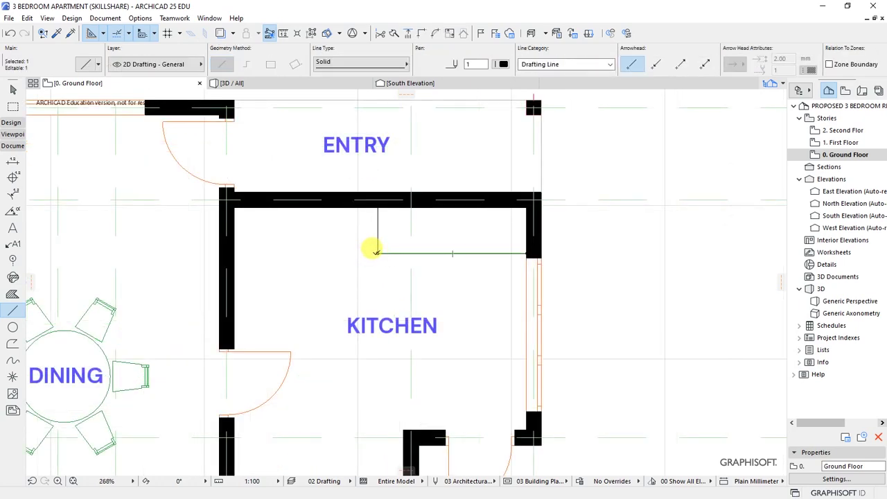
{"action": "left_click", "coordinate": [375, 252]}
{"action": "left_click", "coordinate": [258, 253]}
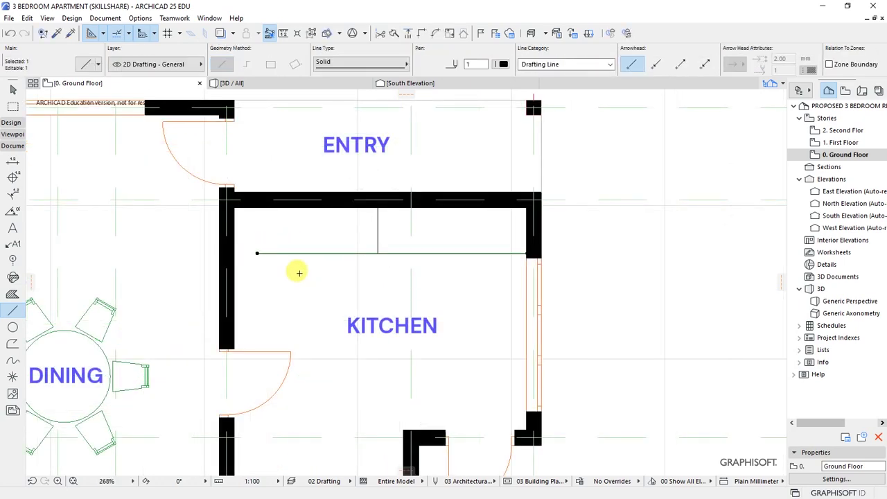
Draw an about 600 mm deep counter return along the dining-side wall, ending before the door, and clean up the overhang and short divider line
{"action": "left_click", "coordinate": [233, 335]}
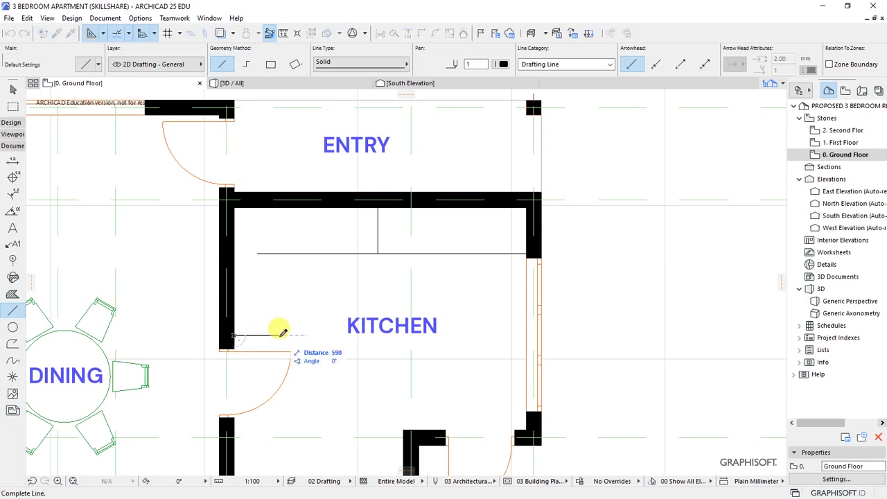
{"action": "left_click", "coordinate": [280, 333]}
{"action": "left_click", "coordinate": [280, 336]}
{"action": "left_click", "coordinate": [269, 260]}
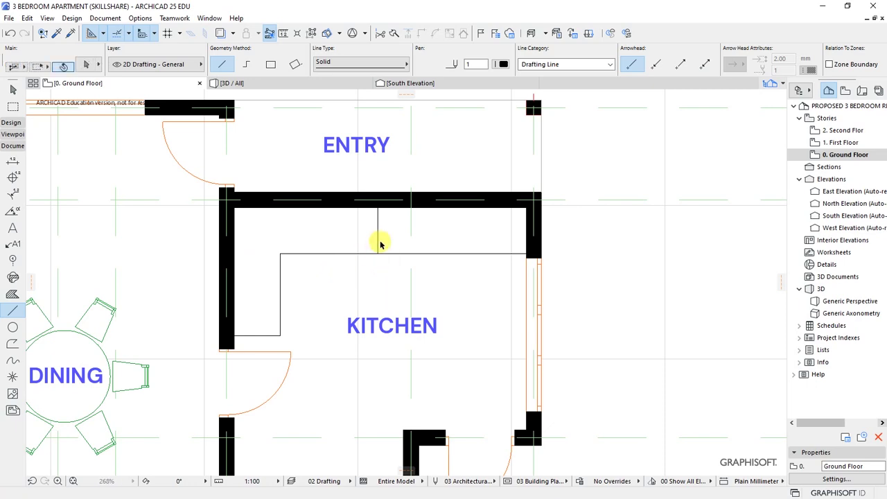
{"action": "key", "text": "Delete"}
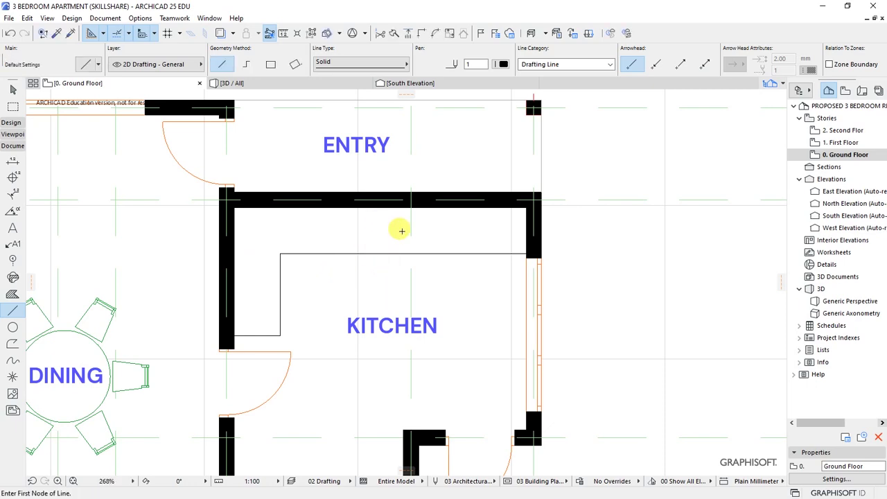
Copy the end line of the dining-side counter return across to the window-side wall
{"action": "scroll", "coordinate": [360, 225], "scroll_direction": "down", "scroll_amount": 5}
{"action": "scroll", "coordinate": [396, 233], "scroll_direction": "up", "scroll_amount": 4}
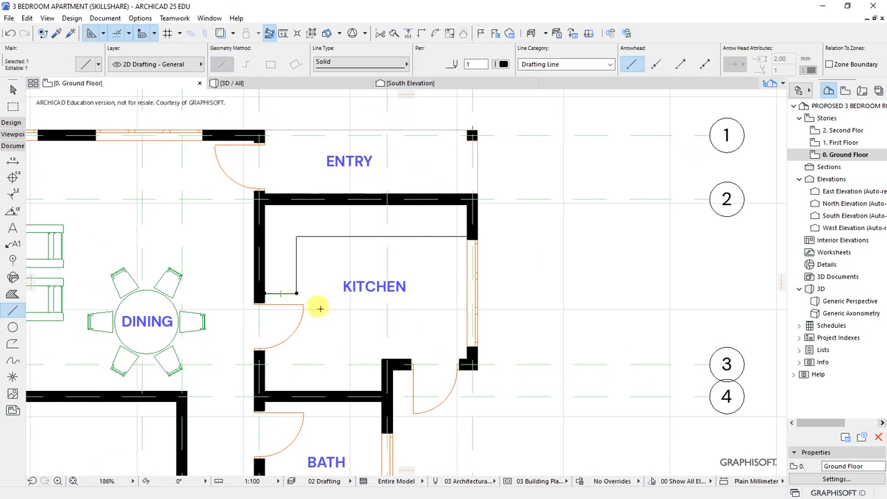
{"action": "right_click", "coordinate": [314, 305]}
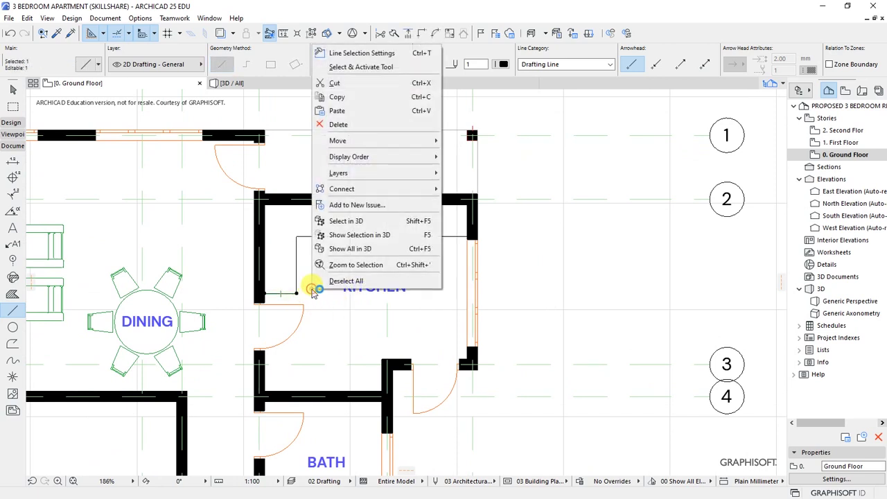
{"action": "mouse_move", "coordinate": [337, 141]}
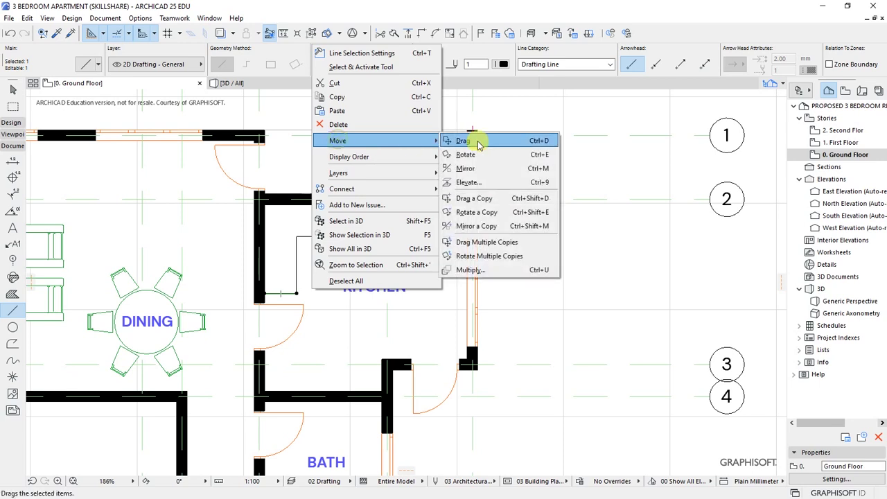
{"action": "left_click", "coordinate": [474, 199]}
{"action": "left_click", "coordinate": [296, 297]}
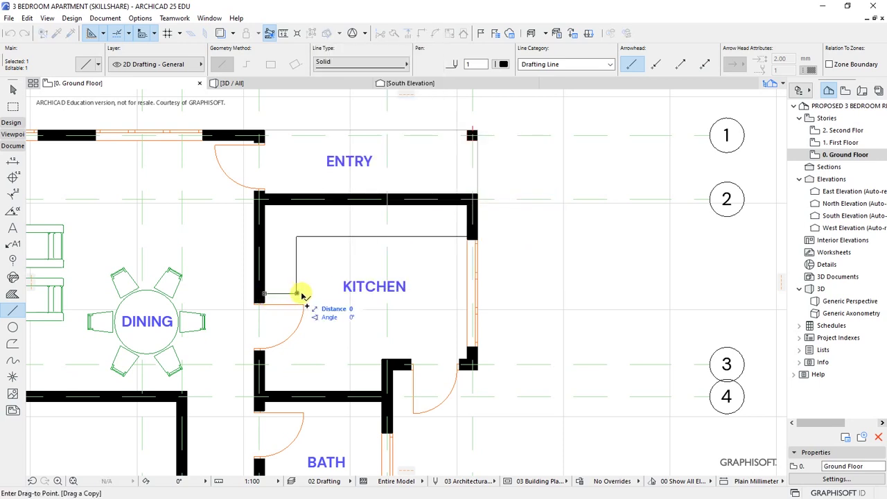
{"action": "left_click", "coordinate": [467, 295]}
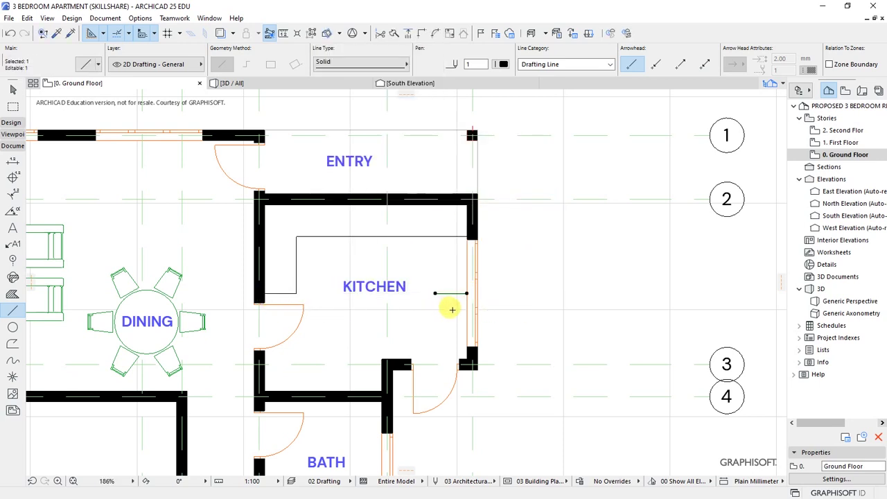
Draw the inner edge of the window-side counter return up to the front line and trim the excess beyond it
{"action": "left_click", "coordinate": [435, 293]}
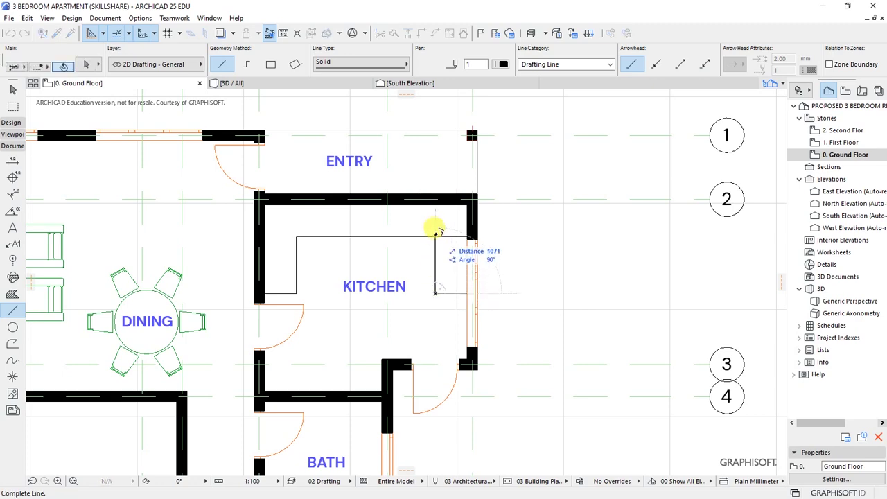
{"action": "left_click", "coordinate": [435, 237]}
{"action": "scroll", "coordinate": [564, 291], "scroll_direction": "down", "scroll_amount": 5}
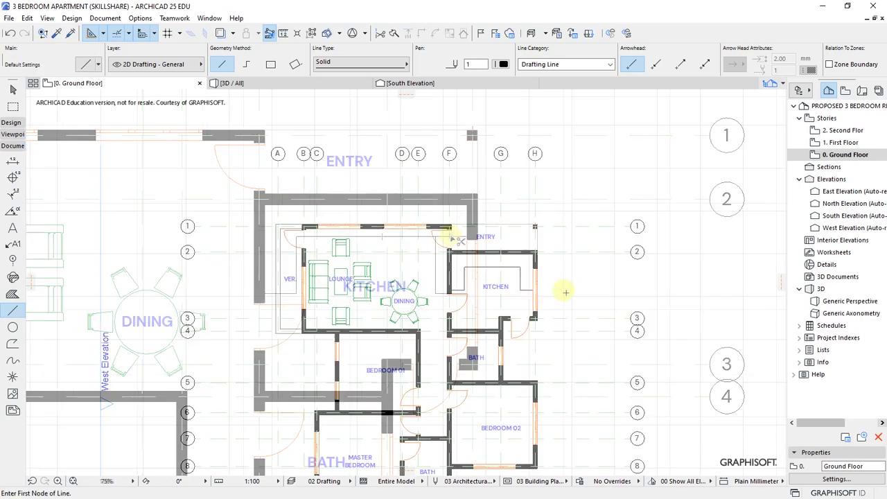
Draw a line across the kitchen recess beside the bath, from the inner wall corner to the dining-side wall face
{"action": "scroll", "coordinate": [492, 282], "scroll_direction": "up", "scroll_amount": 4}
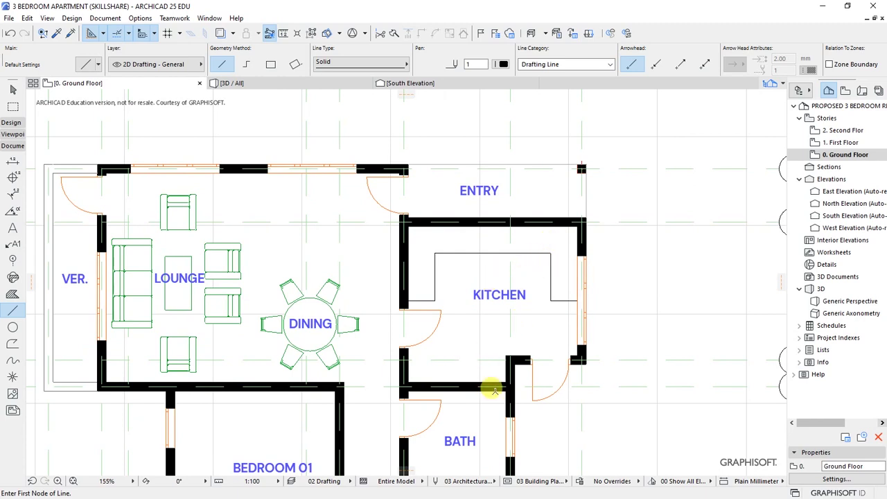
{"action": "scroll", "coordinate": [494, 392], "scroll_direction": "up", "scroll_amount": 2}
{"action": "left_click", "coordinate": [511, 338]}
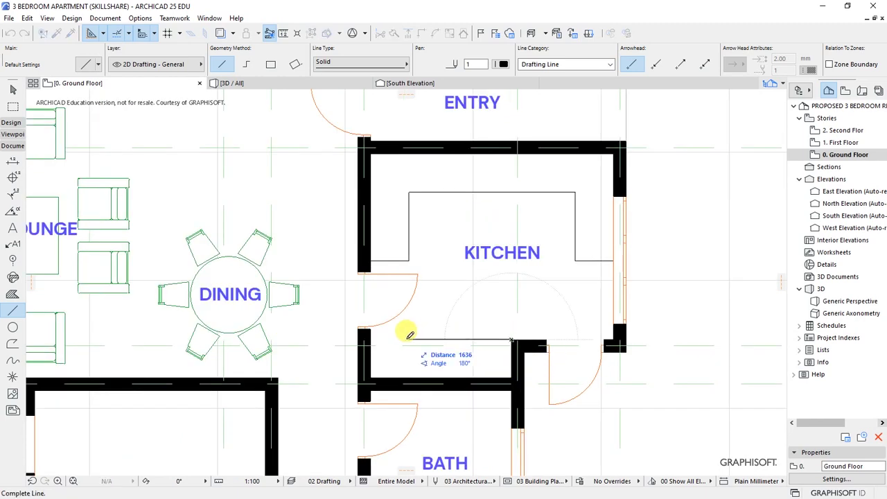
{"action": "left_click", "coordinate": [374, 335]}
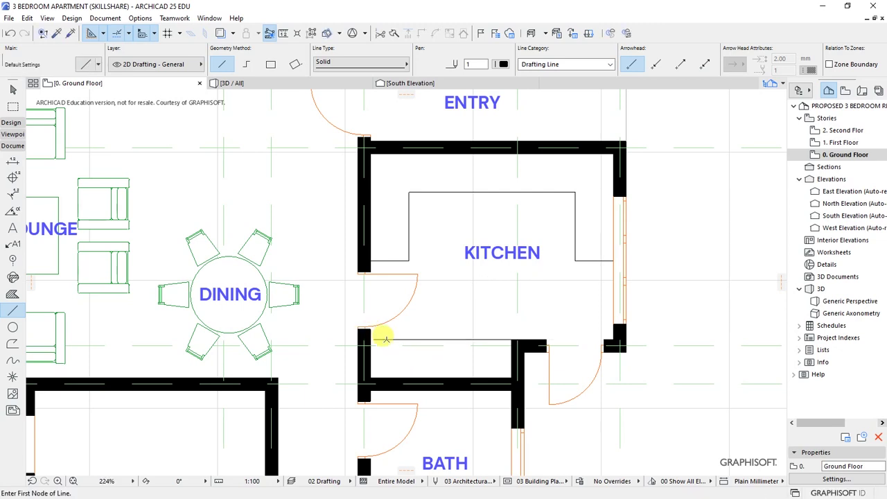
{"action": "scroll", "coordinate": [368, 334], "scroll_direction": "up", "scroll_amount": 5}
{"action": "left_click", "coordinate": [355, 335]}
{"action": "left_click", "coordinate": [351, 334]}
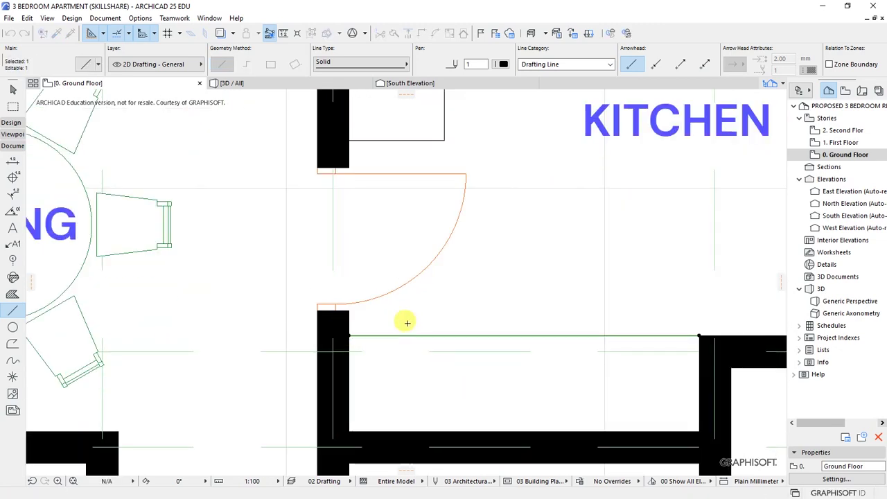
{"action": "scroll", "coordinate": [231, 364], "scroll_direction": "down", "scroll_amount": 6}
{"action": "scroll", "coordinate": [318, 336], "scroll_direction": "down", "scroll_amount": 1}
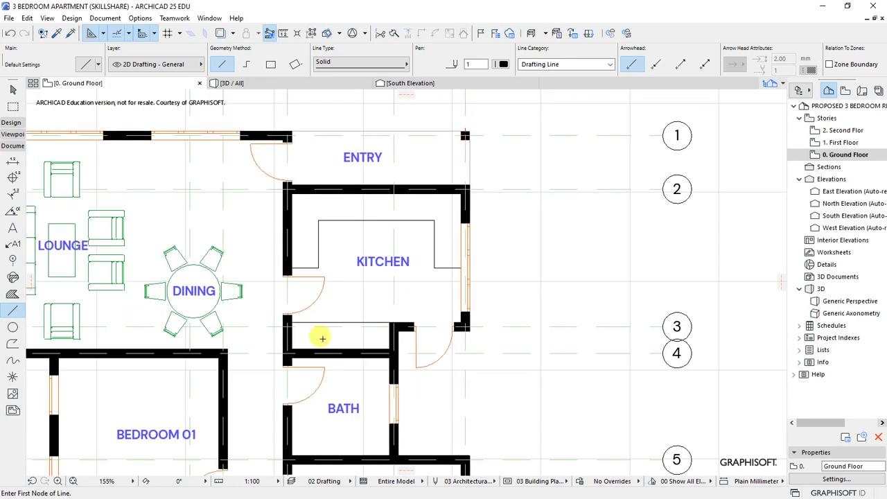
Search the object library for SINK and set Double Kitchen Sink 25 as the object for placement
{"action": "scroll", "coordinate": [329, 333], "scroll_direction": "up", "scroll_amount": 1}
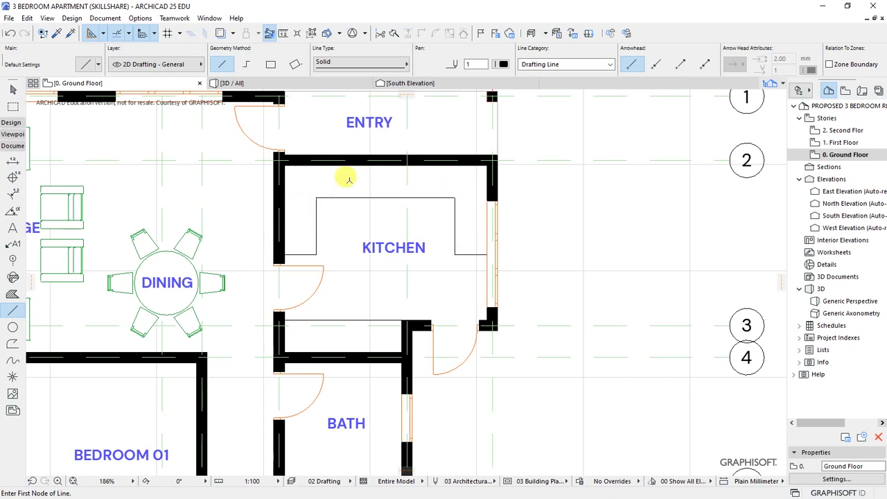
{"action": "left_click", "coordinate": [72, 18]}
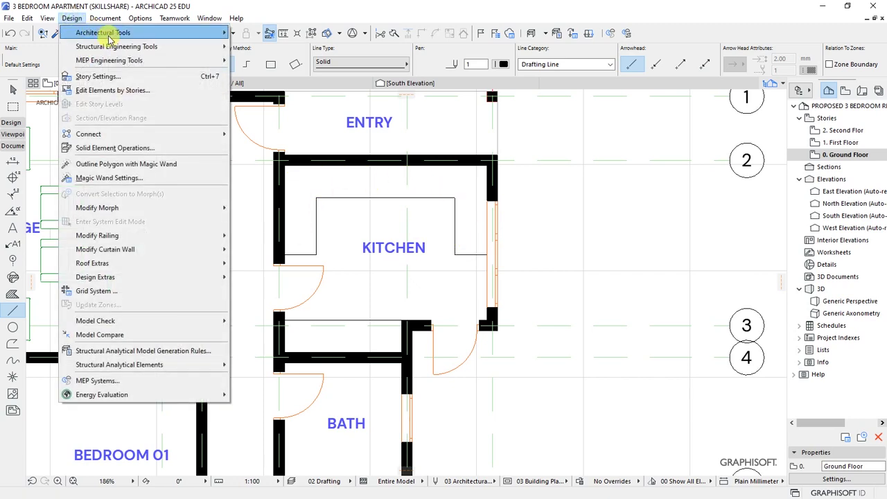
{"action": "mouse_move", "coordinate": [104, 33]}
{"action": "left_click", "coordinate": [254, 300]}
{"action": "key", "text": "ctrl+t"}
{"action": "left_click", "coordinate": [319, 29]}
{"action": "key", "text": "BackSpace"}
{"action": "type", "text": "SINK"}
{"action": "left_click", "coordinate": [337, 105]}
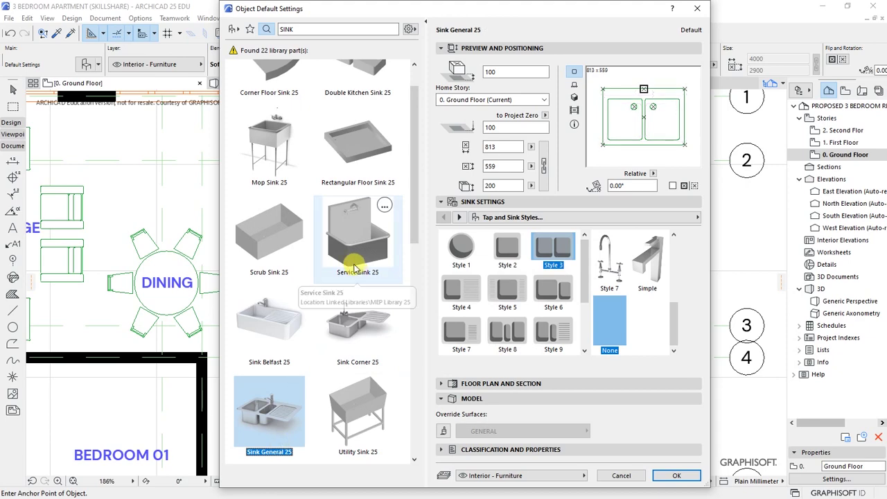
{"action": "left_click", "coordinate": [373, 101]}
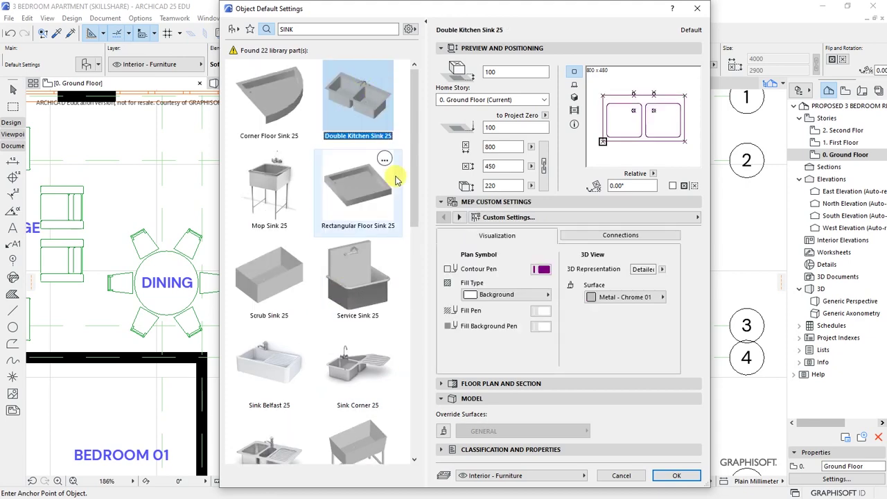
{"action": "left_click", "coordinate": [689, 475]}
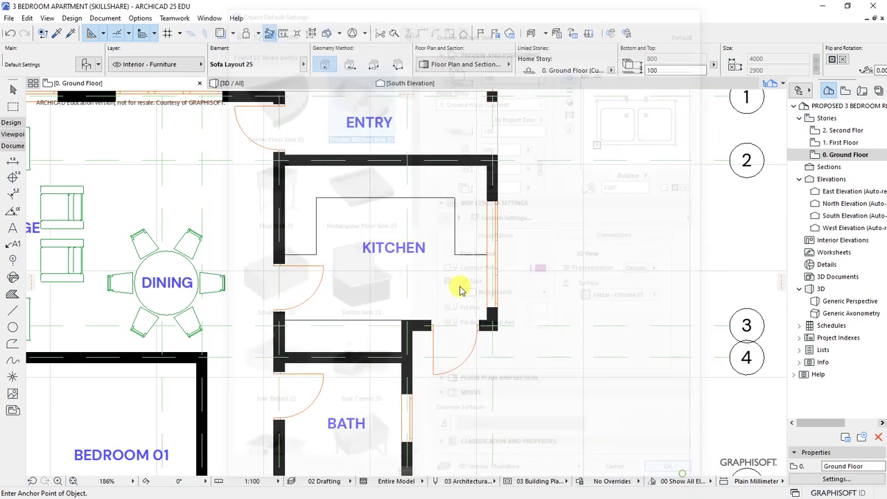
Place the double sink on the window-side wall and a Cooktop Built-in 25, found by searching COOK, across the rear counter's front edge
{"action": "scroll", "coordinate": [460, 231], "scroll_direction": "up", "scroll_amount": 4}
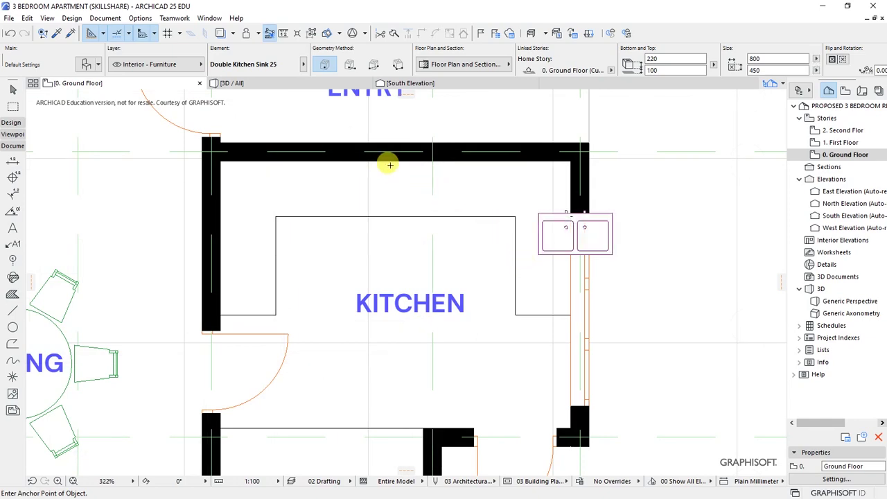
{"action": "key", "text": "ctrl+t"}
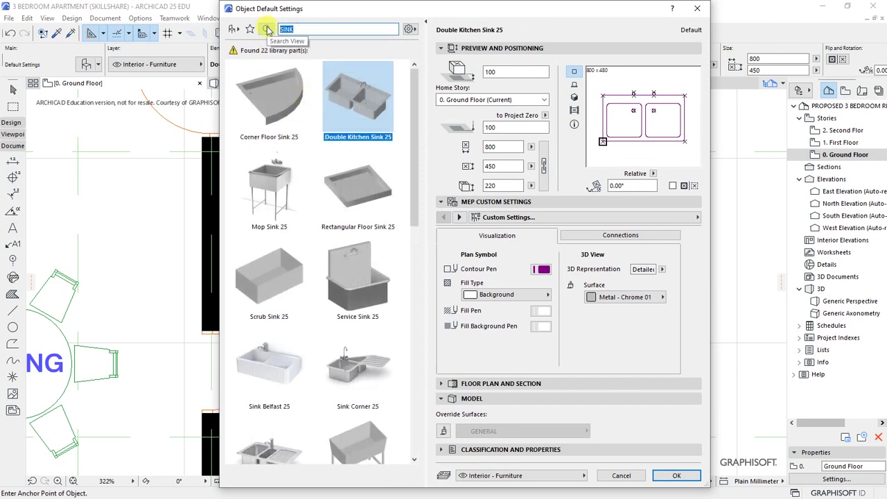
{"action": "type", "text": "COOK"}
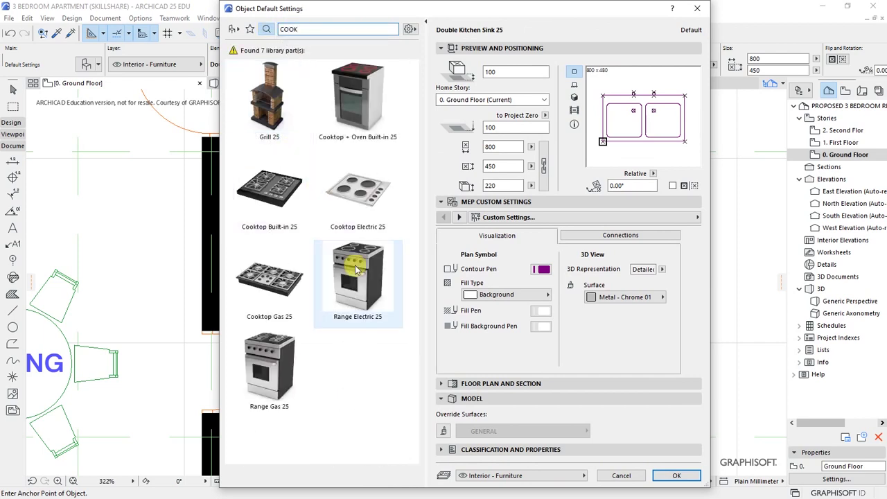
{"action": "left_click", "coordinate": [269, 187]}
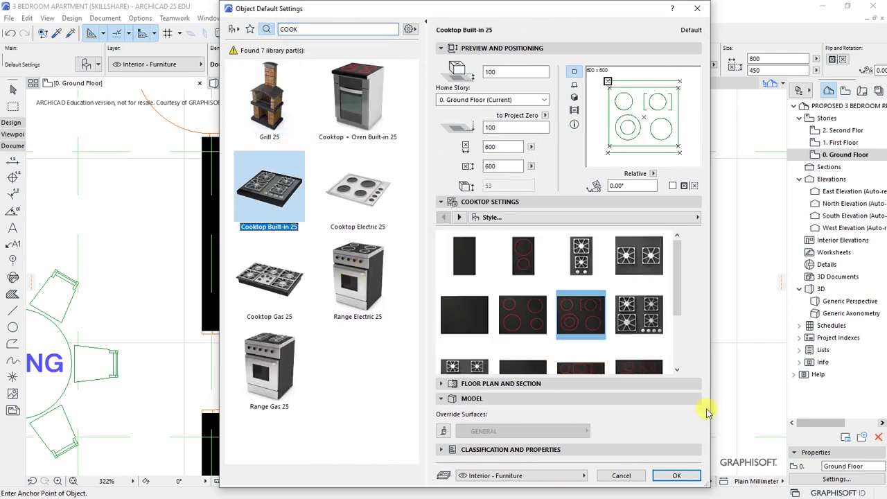
{"action": "left_click", "coordinate": [677, 475]}
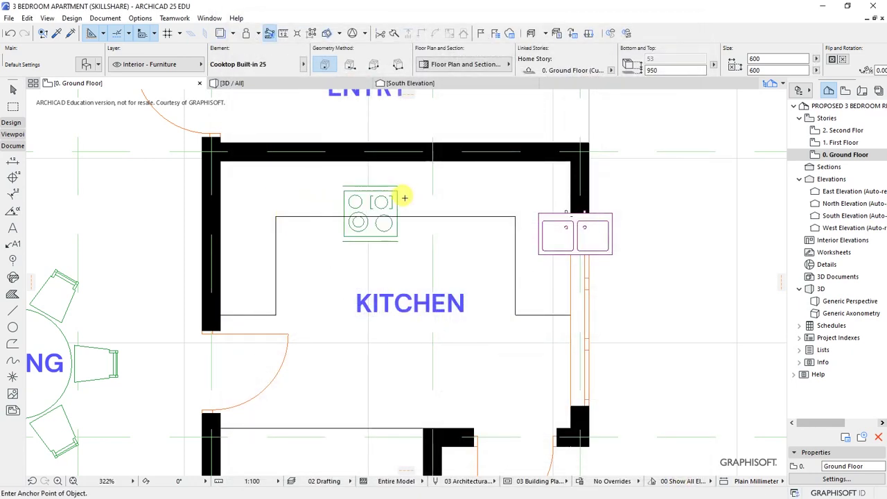
Move the cooktop back onto the rear counter so its outer back edge sits flush with the kitchen wall face
{"action": "left_click", "coordinate": [389, 201]}
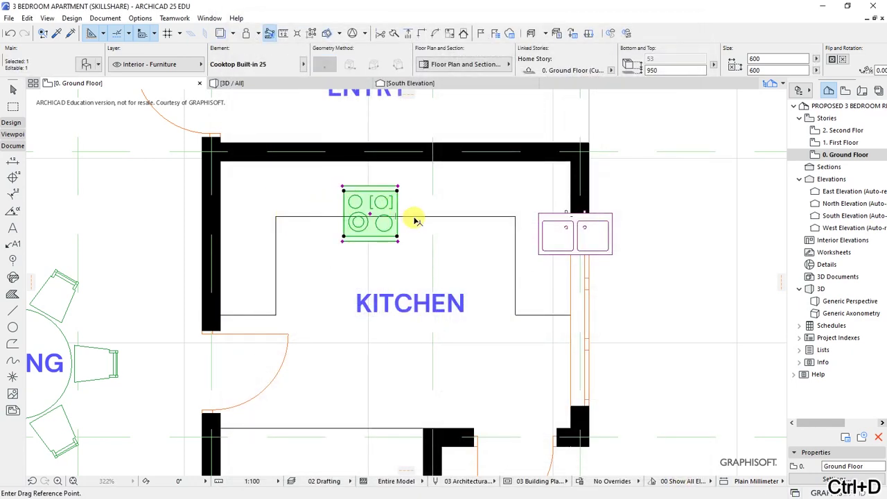
{"action": "scroll", "coordinate": [399, 148], "scroll_direction": "up", "scroll_amount": 3}
{"action": "left_click", "coordinate": [394, 221]}
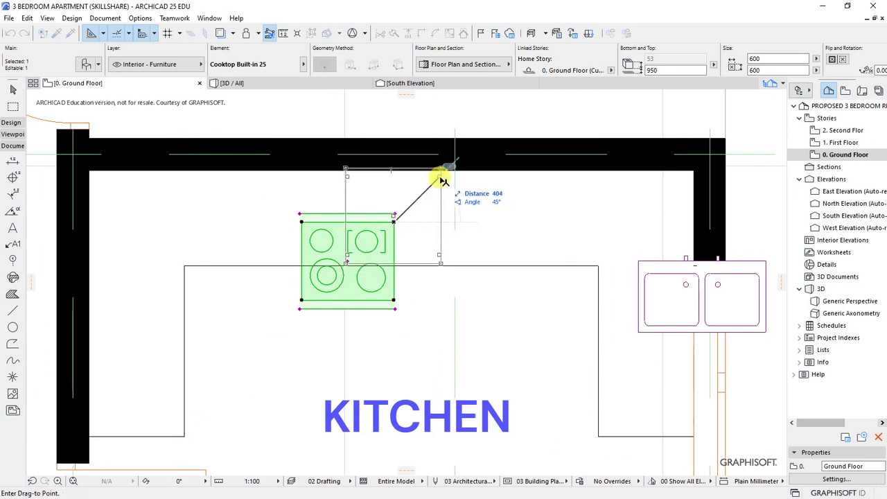
{"action": "left_click", "coordinate": [444, 180]}
{"action": "scroll", "coordinate": [444, 181], "scroll_direction": "up", "scroll_amount": 2}
{"action": "key", "text": "ctrl+d"}
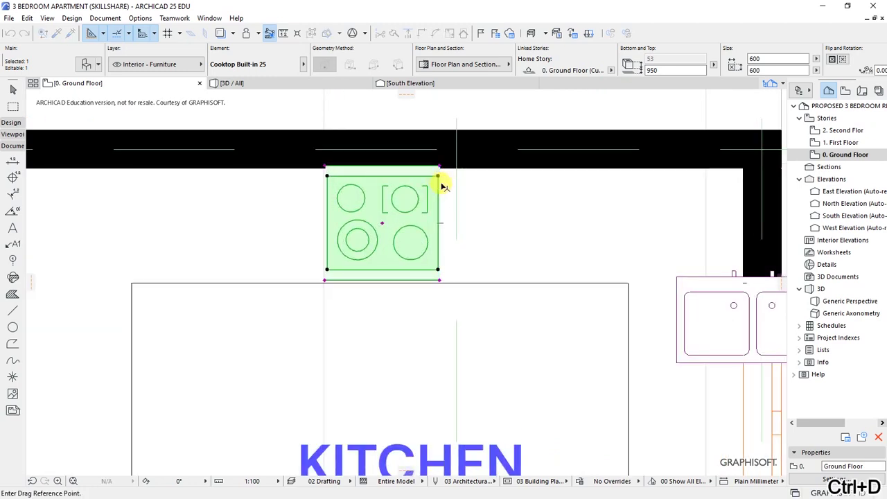
{"action": "scroll", "coordinate": [431, 184], "scroll_direction": "up", "scroll_amount": 4}
{"action": "left_click", "coordinate": [409, 230]}
{"action": "left_click", "coordinate": [448, 238]}
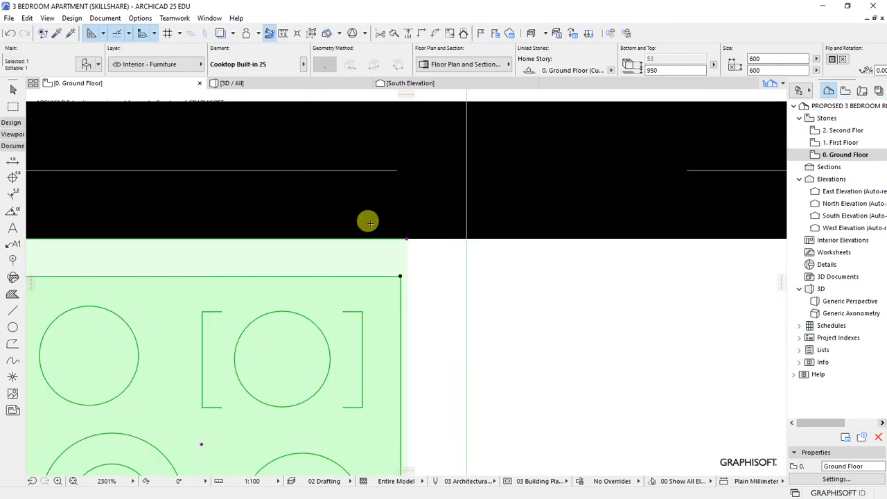
{"action": "scroll", "coordinate": [378, 223], "scroll_direction": "down", "scroll_amount": 8}
{"action": "key", "text": "Escape"}
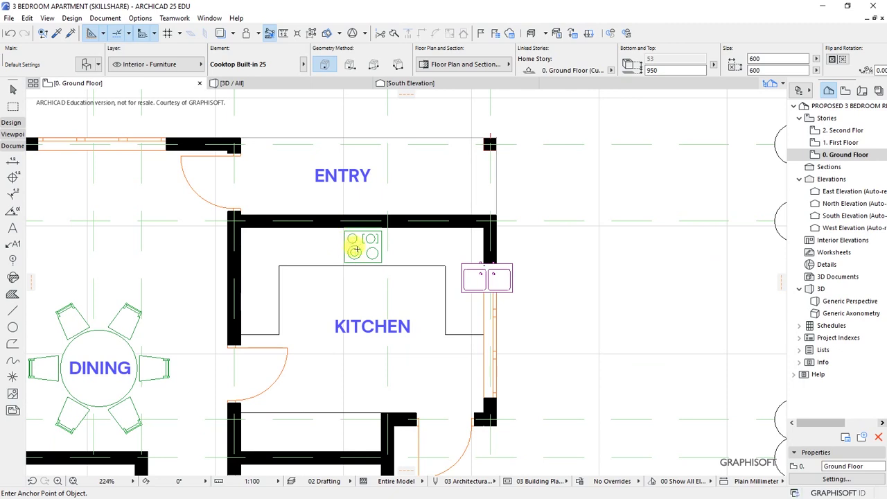
Shift the cooktop along the rear counter toward the dining side by its own width
{"action": "scroll", "coordinate": [498, 311], "scroll_direction": "up", "scroll_amount": 1}
{"action": "left_click", "coordinate": [337, 225]}
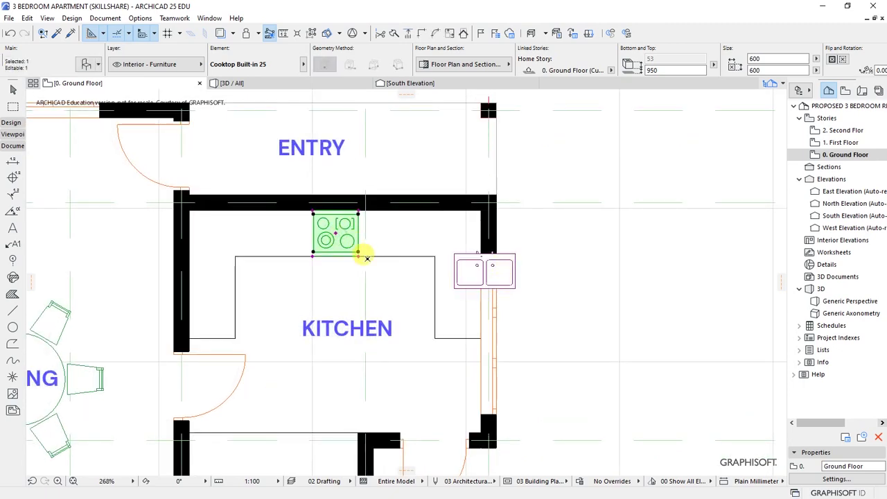
{"action": "key", "text": "ctrl+d"}
{"action": "left_click", "coordinate": [359, 256]}
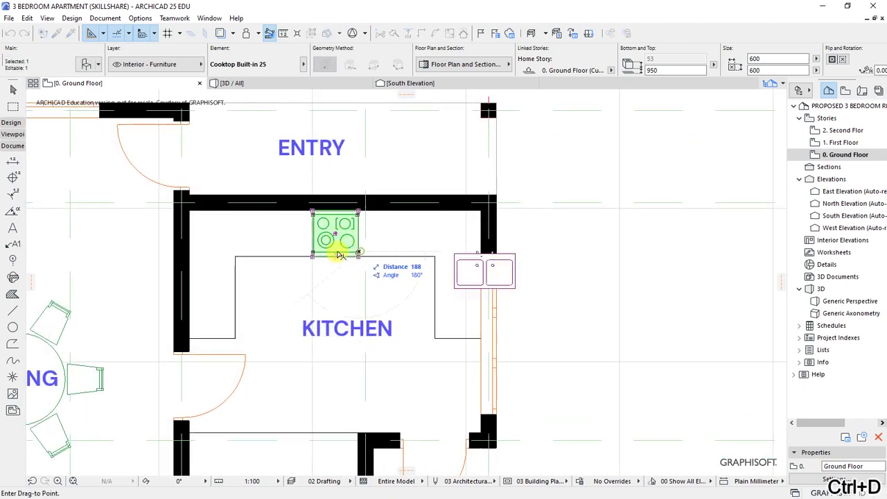
{"action": "left_click", "coordinate": [313, 256]}
{"action": "left_click", "coordinate": [383, 285]}
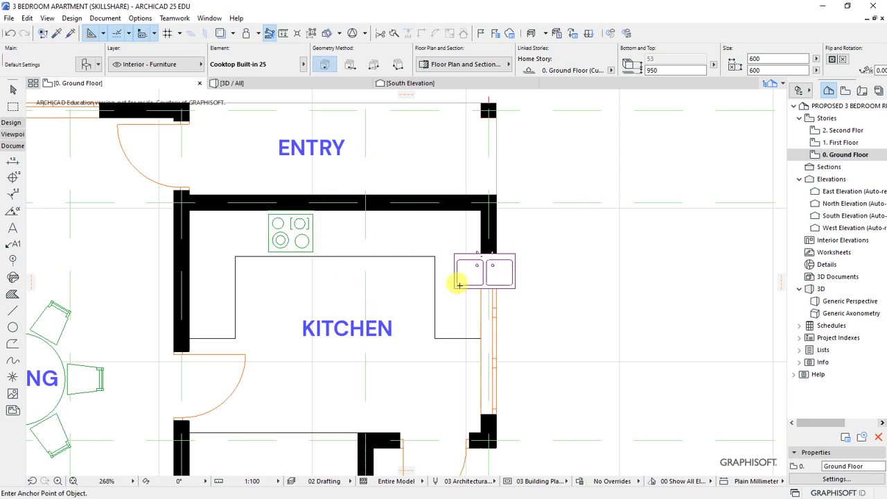
Rotate the double sink 90° clockwise about its lower-left corner so it runs along the window wall
{"action": "left_click", "coordinate": [463, 281]}
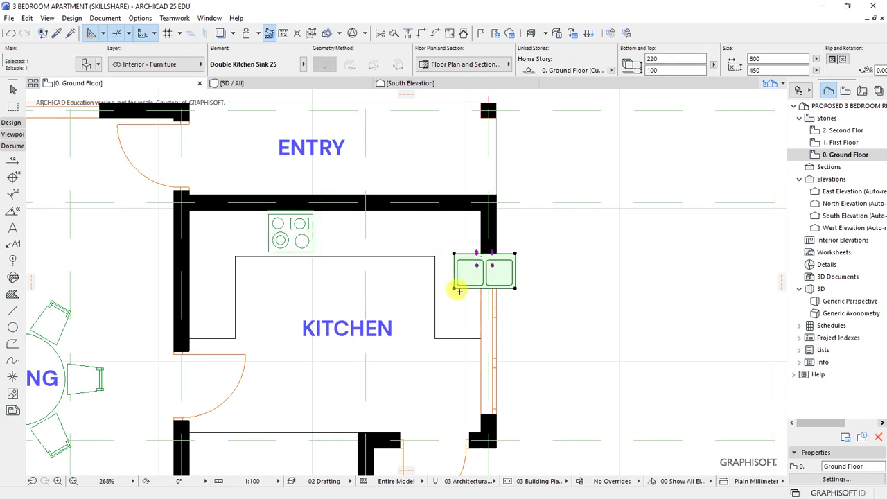
{"action": "key", "text": "ctrl+e"}
{"action": "left_click", "coordinate": [454, 288]}
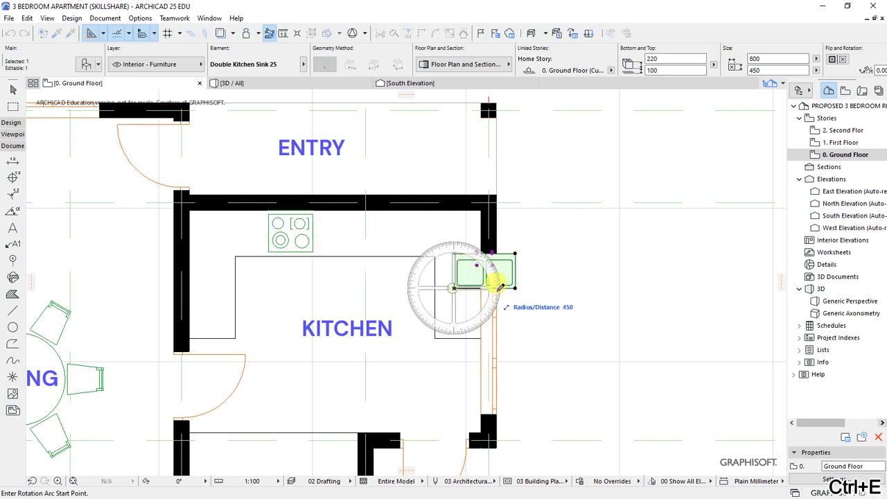
{"action": "left_click", "coordinate": [470, 312]}
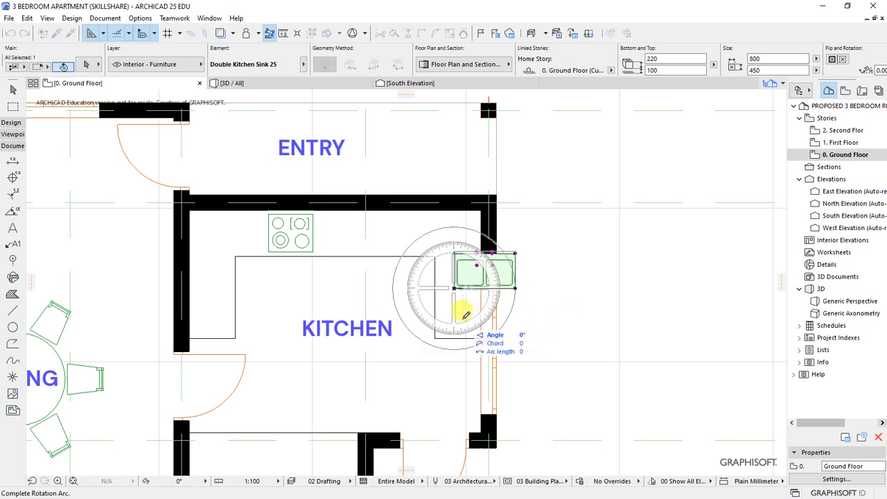
{"action": "left_click", "coordinate": [459, 351]}
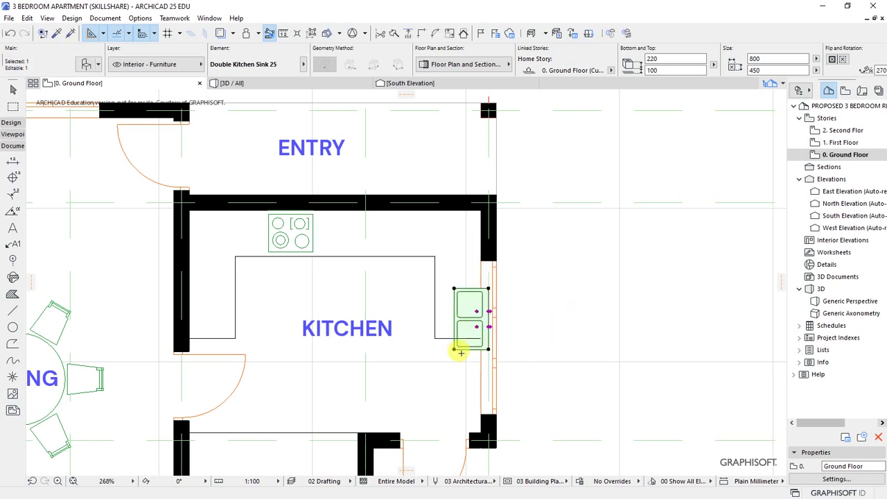
Move the rotated sink onto the window-side counter, with its tap side close to the window wall's inner face
{"action": "key", "text": "ctrl+d"}
{"action": "left_click", "coordinate": [490, 312]}
{"action": "left_click", "coordinate": [478, 285]}
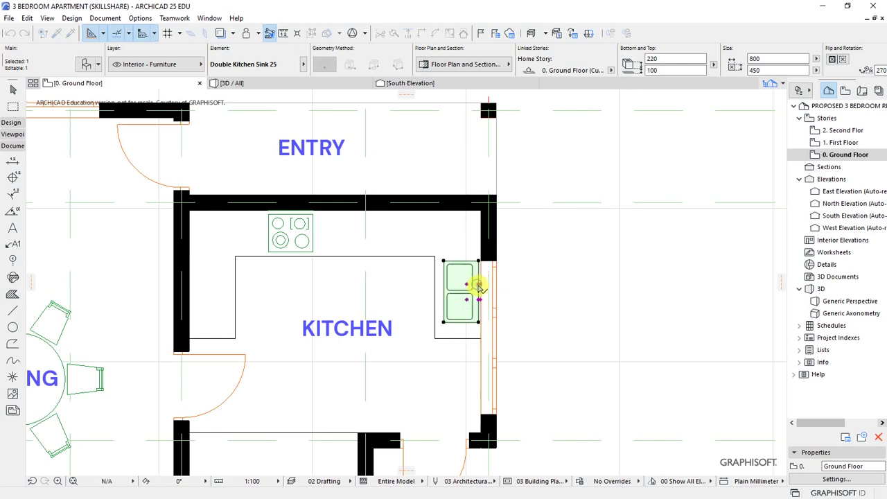
{"action": "key", "text": "Escape"}
Examine the furnished kitchen, lounge and dining area on the ground floor plan, and the empty bedrooms beside them
{"action": "scroll", "coordinate": [541, 271], "scroll_direction": "down", "scroll_amount": 3}
{"action": "scroll", "coordinate": [503, 271], "scroll_direction": "up", "scroll_amount": 1}
{"action": "scroll", "coordinate": [458, 253], "scroll_direction": "down", "scroll_amount": 1}
{"action": "scroll", "coordinate": [458, 254], "scroll_direction": "down", "scroll_amount": 3}
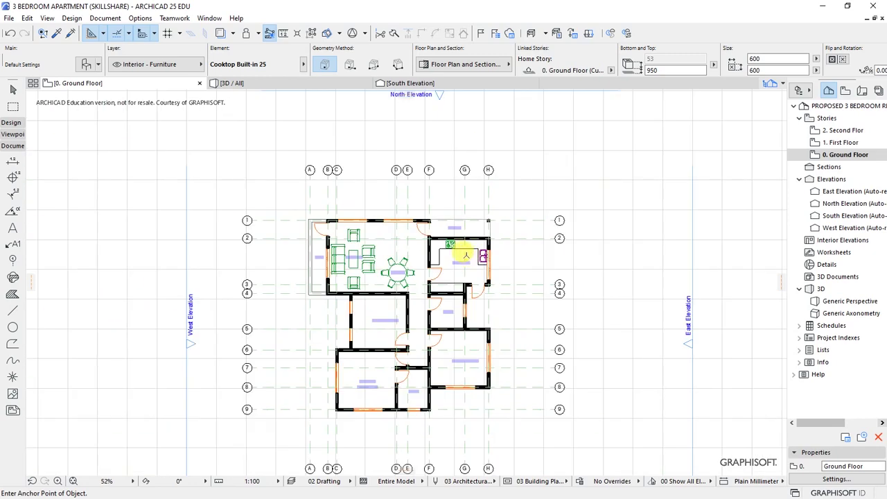
{"action": "scroll", "coordinate": [510, 254], "scroll_direction": "up", "scroll_amount": 4}
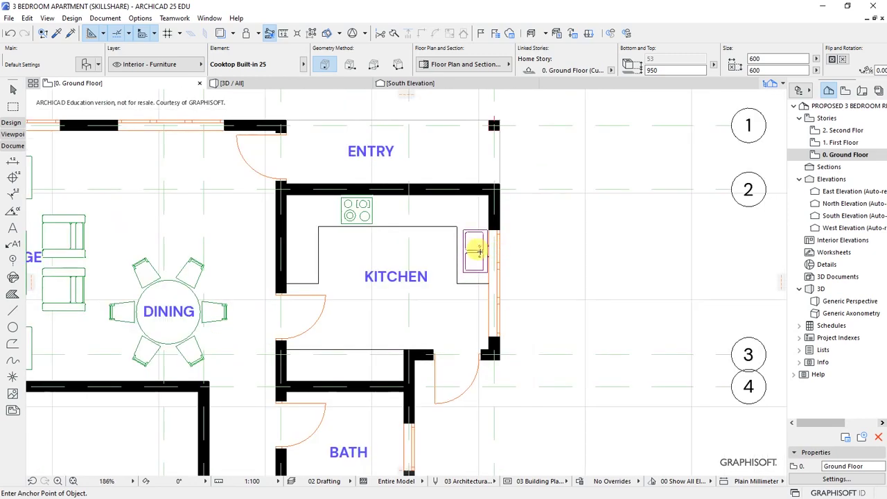
{"action": "scroll", "coordinate": [532, 218], "scroll_direction": "down", "scroll_amount": 6}
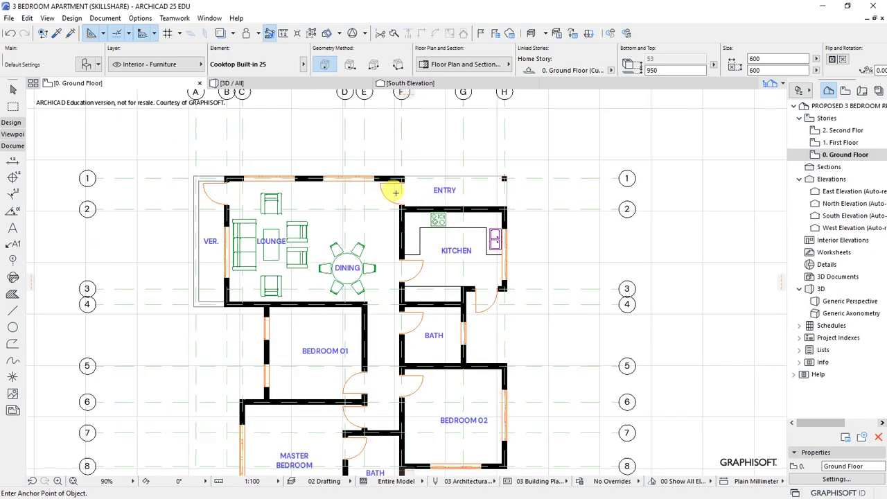
{"action": "scroll", "coordinate": [357, 223], "scroll_direction": "up", "scroll_amount": 3}
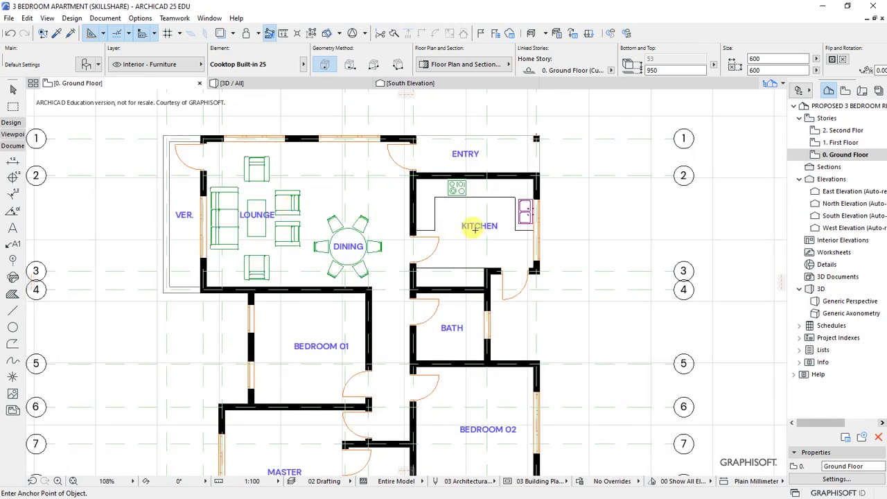
{"action": "scroll", "coordinate": [388, 208], "scroll_direction": "down", "scroll_amount": 2}
{"action": "scroll", "coordinate": [333, 224], "scroll_direction": "down", "scroll_amount": 2}
{"action": "scroll", "coordinate": [327, 303], "scroll_direction": "up", "scroll_amount": 4}
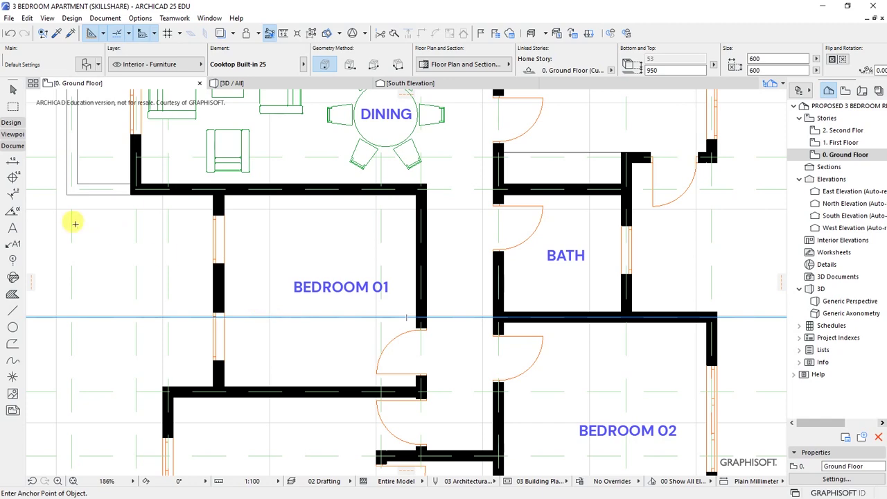
Search the object library for bed and furniture items, choose Bed Layout 25 and place it at Bedroom 01's dining-side wall
{"action": "left_click", "coordinate": [84, 65]}
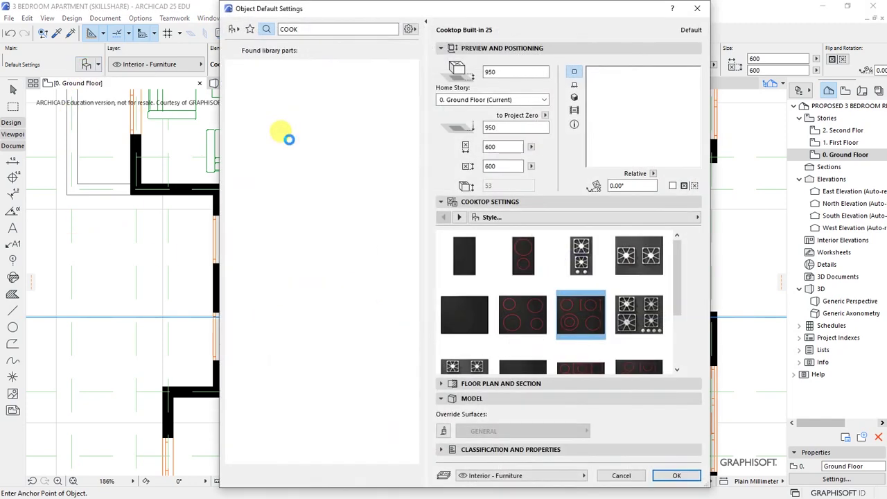
{"action": "double_click", "coordinate": [303, 28]}
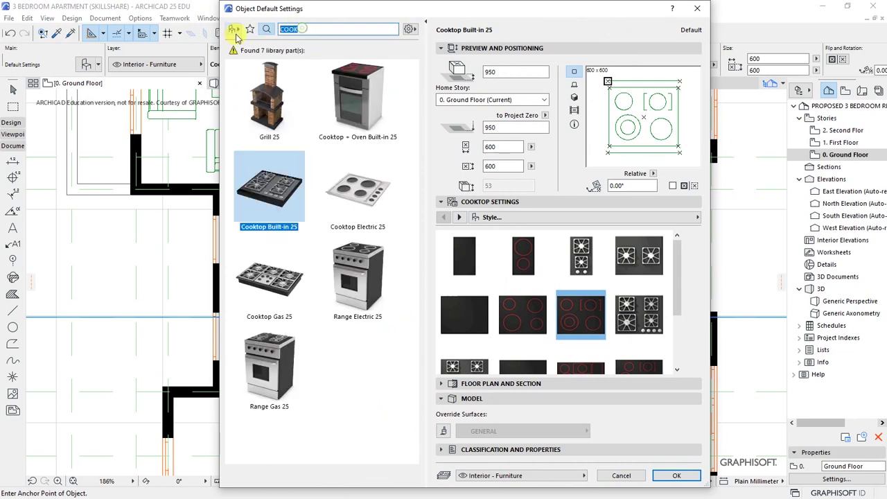
{"action": "type", "text": "bed"}
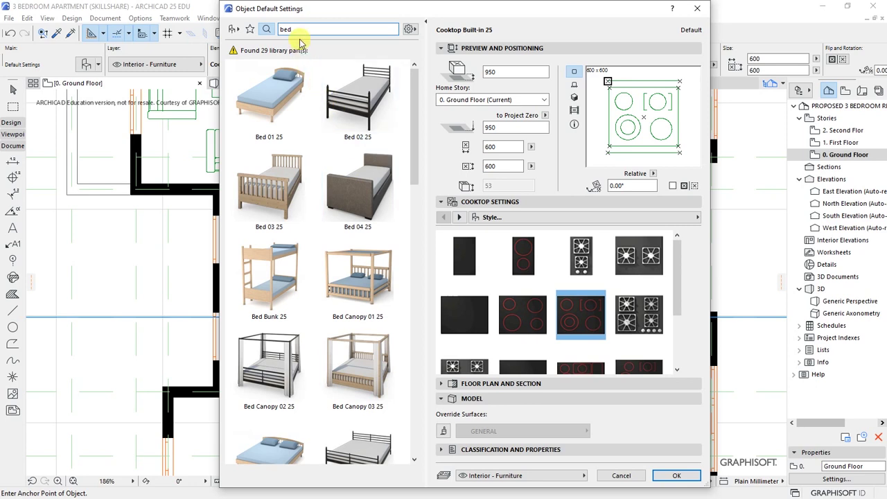
{"action": "type", "text": "furnitu"}
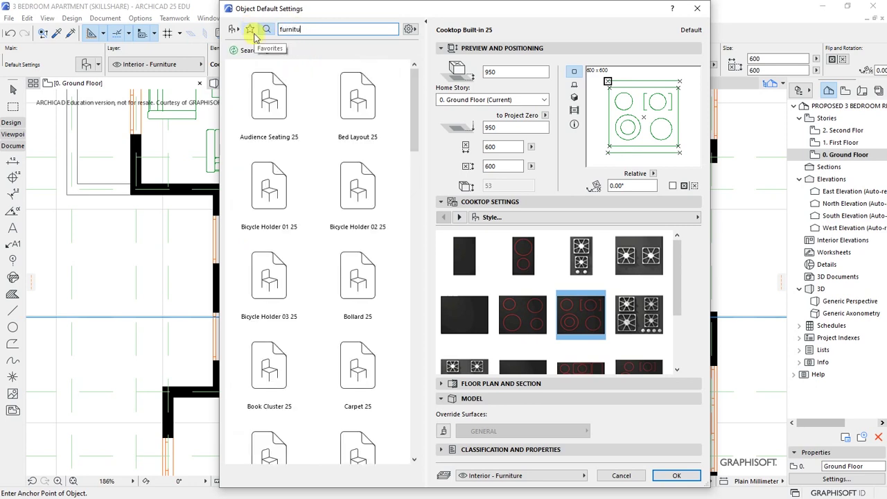
{"action": "left_click", "coordinate": [348, 111]}
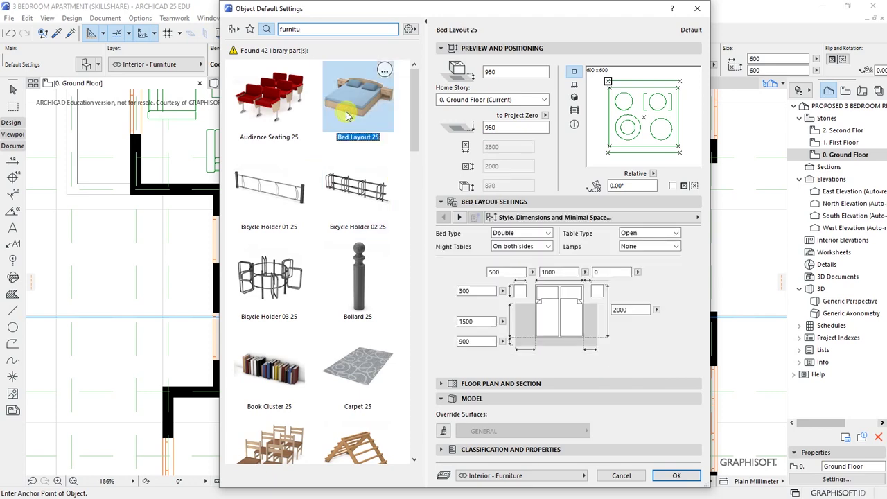
{"action": "left_click", "coordinate": [671, 477]}
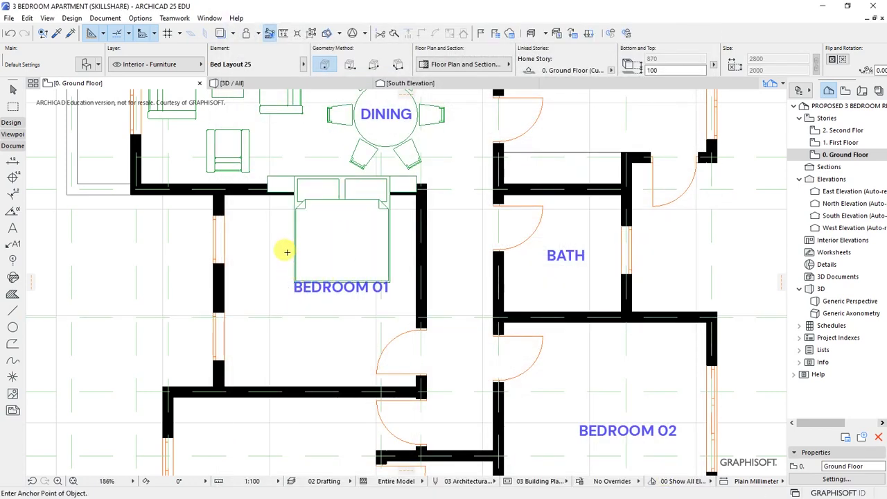
Place Bed Layout 25 in the Master Bedroom and in Bedroom 02, with the headboards toward the upper walls
{"action": "left_click", "coordinate": [257, 192]}
{"action": "scroll", "coordinate": [257, 192], "scroll_direction": "down", "scroll_amount": 4}
{"action": "left_click", "coordinate": [255, 317]}
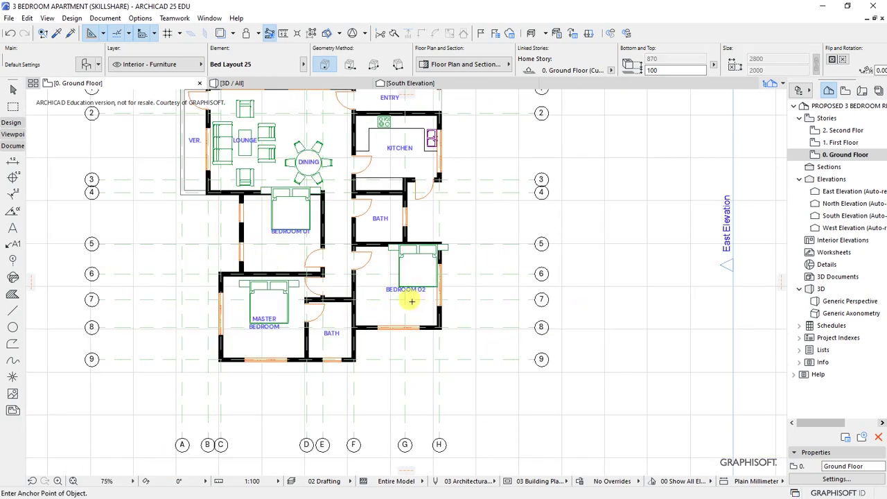
{"action": "scroll", "coordinate": [291, 271], "scroll_direction": "up", "scroll_amount": 5}
{"action": "scroll", "coordinate": [313, 273], "scroll_direction": "down", "scroll_amount": 2}
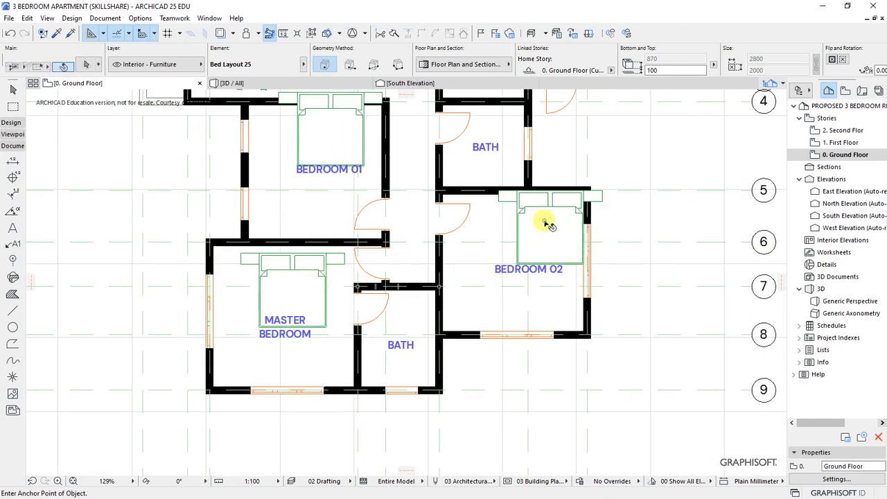
Mirror the Master Bedroom and Bedroom 02 beds together about a horizontal axis through the Master Bedroom
{"action": "left_click", "coordinate": [548, 224]}
{"action": "left_click", "coordinate": [291, 297], "text": "shift"}
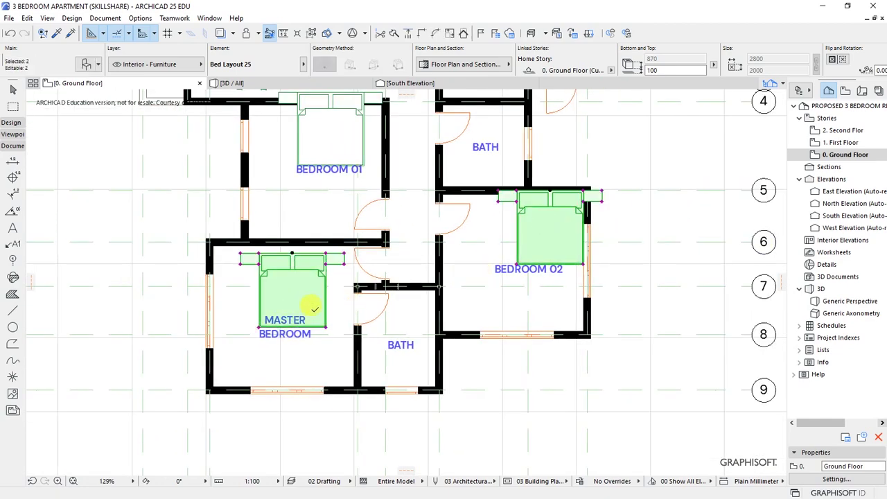
{"action": "key", "text": "ctrl+m"}
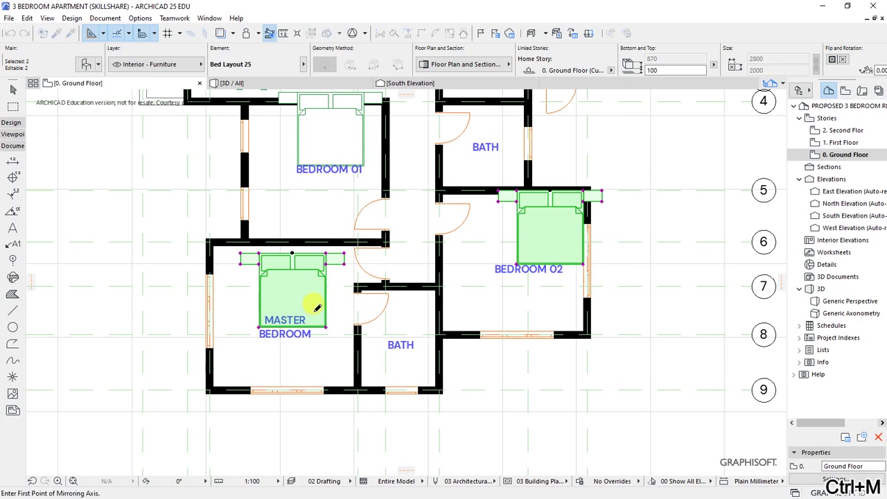
{"action": "left_click", "coordinate": [247, 313]}
{"action": "left_click", "coordinate": [500, 304]}
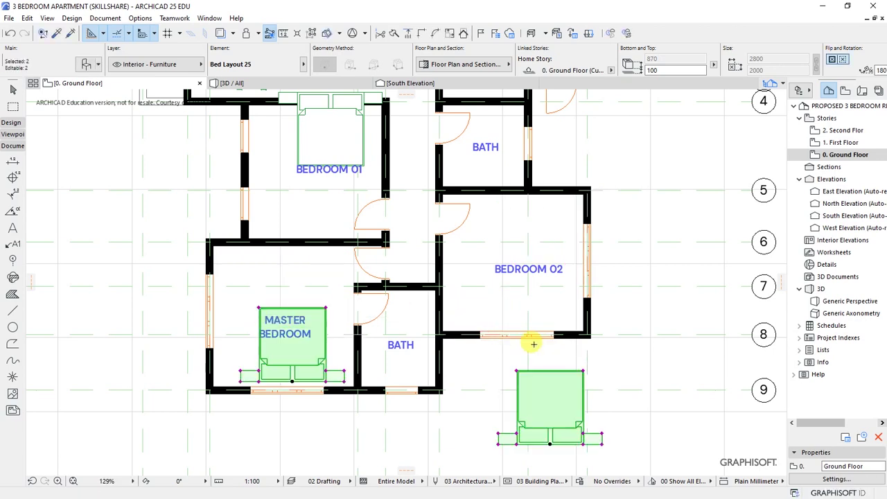
{"action": "key", "text": "Escape"}
Move the Master Bedroom bed so the middle of its headboard sits against the lower window wall
{"action": "left_click", "coordinate": [323, 311], "text": "shift"}
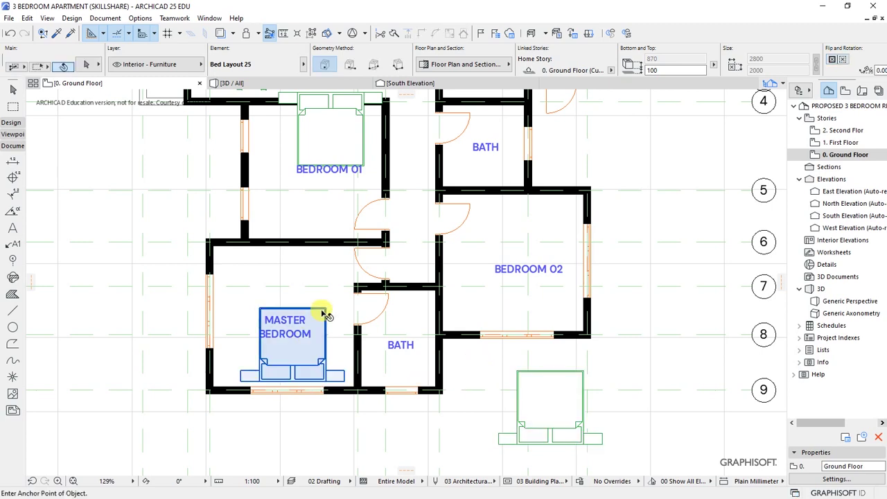
{"action": "key", "text": "m"}
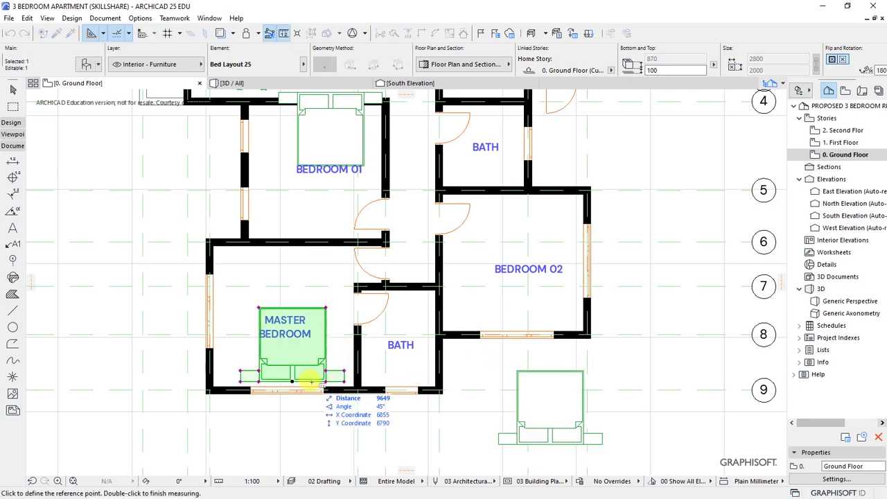
{"action": "key", "text": "Escape"}
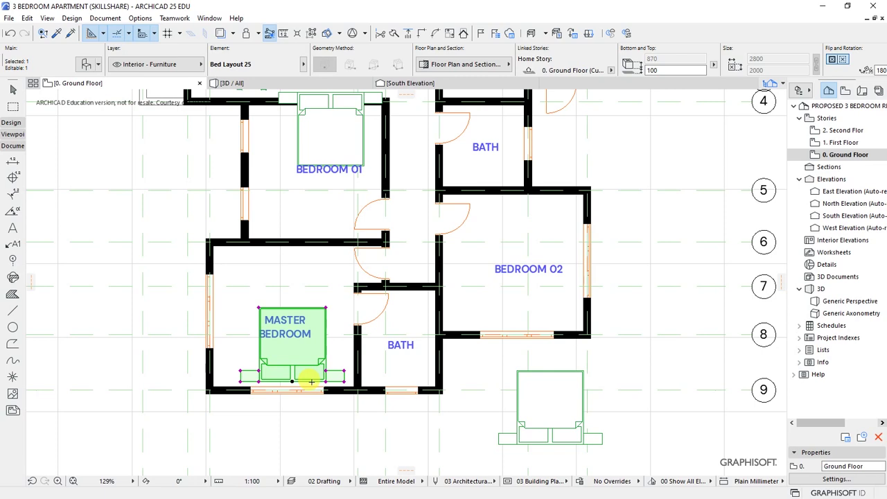
{"action": "key", "text": "ctrl+d"}
{"action": "scroll", "coordinate": [311, 382], "scroll_direction": "up", "scroll_amount": 5}
{"action": "left_click", "coordinate": [280, 379]}
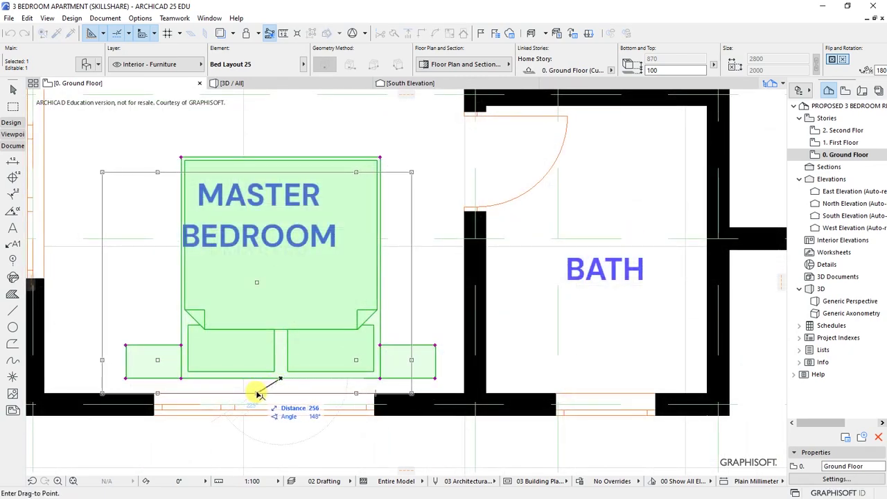
{"action": "left_click", "coordinate": [258, 394]}
{"action": "scroll", "coordinate": [339, 284], "scroll_direction": "down", "scroll_amount": 6}
{"action": "key", "text": "Escape"}
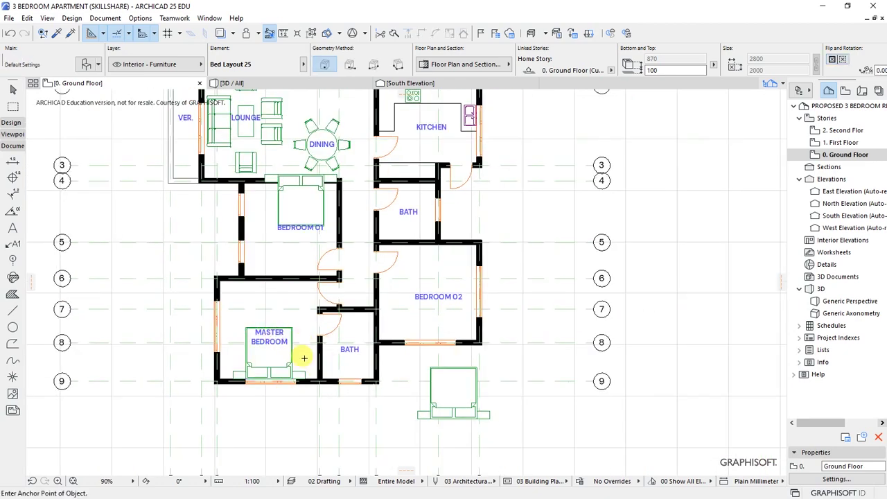
Move the bed lying outside the plan into Bedroom 02, with its headboard centred against the lower window wall
{"action": "left_click", "coordinate": [463, 396]}
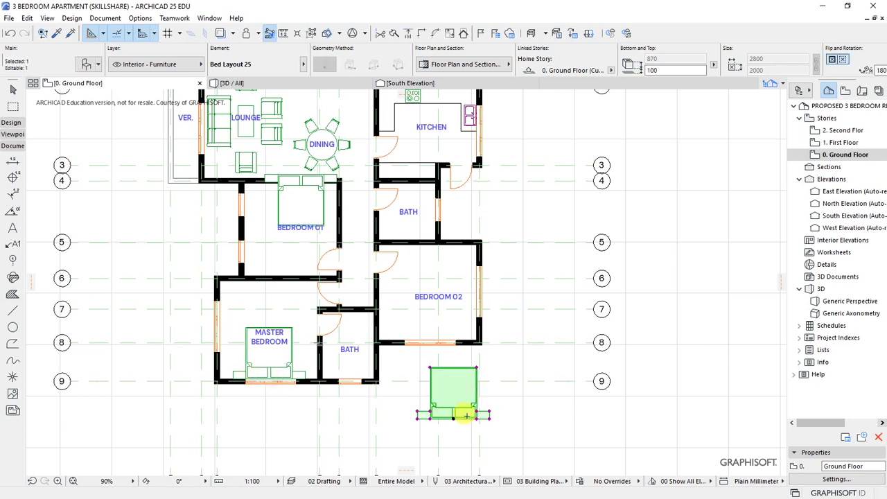
{"action": "right_click", "coordinate": [451, 392]}
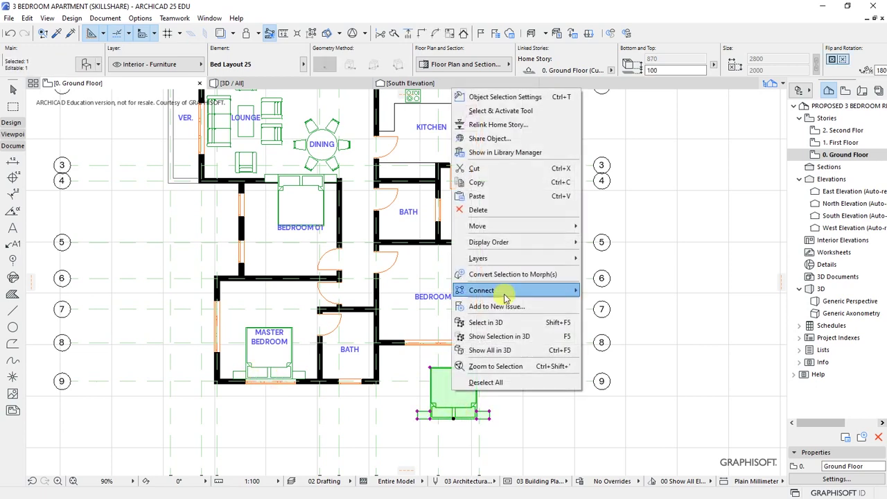
{"action": "mouse_move", "coordinate": [477, 228]}
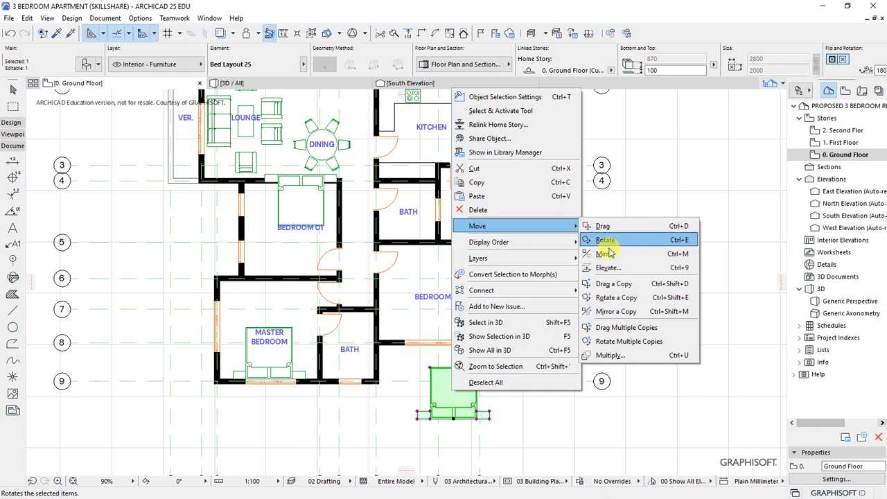
{"action": "left_click", "coordinate": [603, 226]}
{"action": "left_click", "coordinate": [454, 420]}
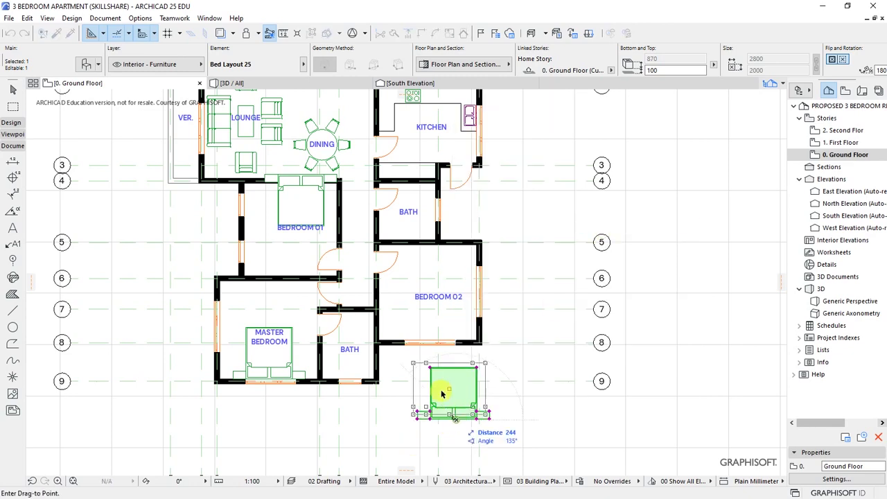
{"action": "scroll", "coordinate": [430, 339], "scroll_direction": "up", "scroll_amount": 4}
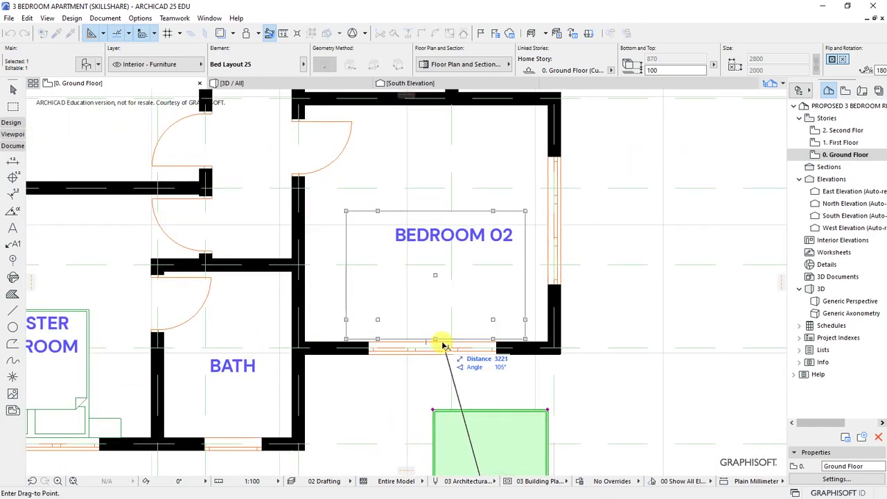
{"action": "left_click", "coordinate": [439, 341]}
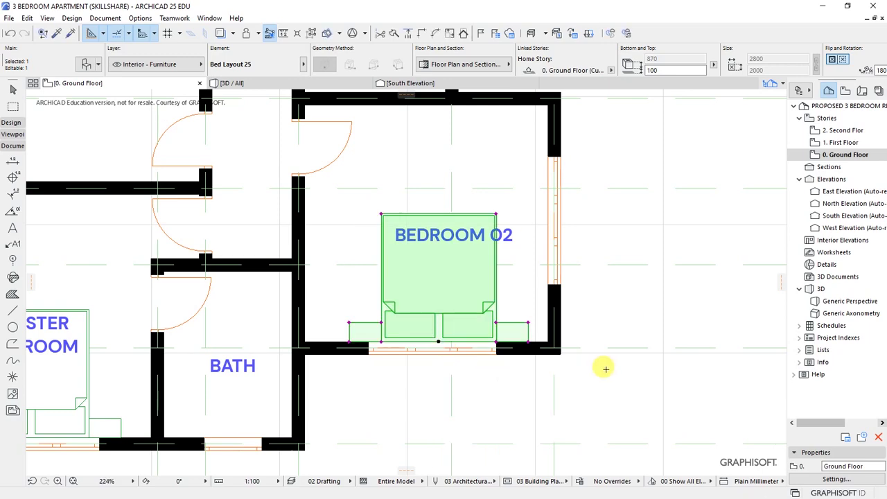
{"action": "key", "text": "Escape"}
Move the Bedroom 01 bed off the dining-side wall and fully into the middle of the room
{"action": "scroll", "coordinate": [481, 351], "scroll_direction": "down", "scroll_amount": 4}
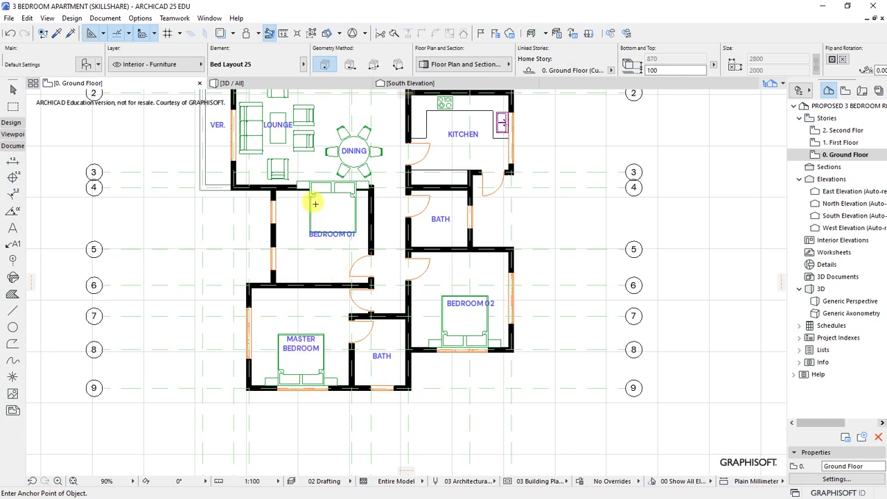
{"action": "scroll", "coordinate": [315, 203], "scroll_direction": "up", "scroll_amount": 4}
{"action": "left_click", "coordinate": [356, 231]}
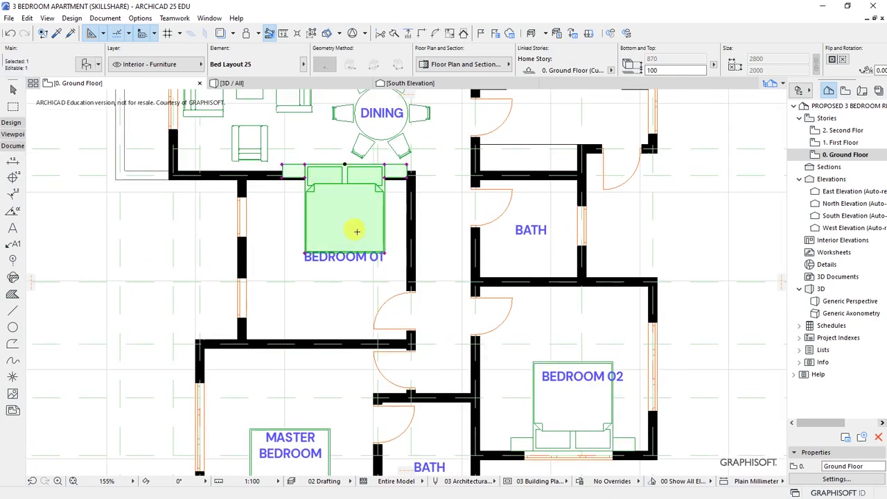
{"action": "left_click", "coordinate": [356, 231]}
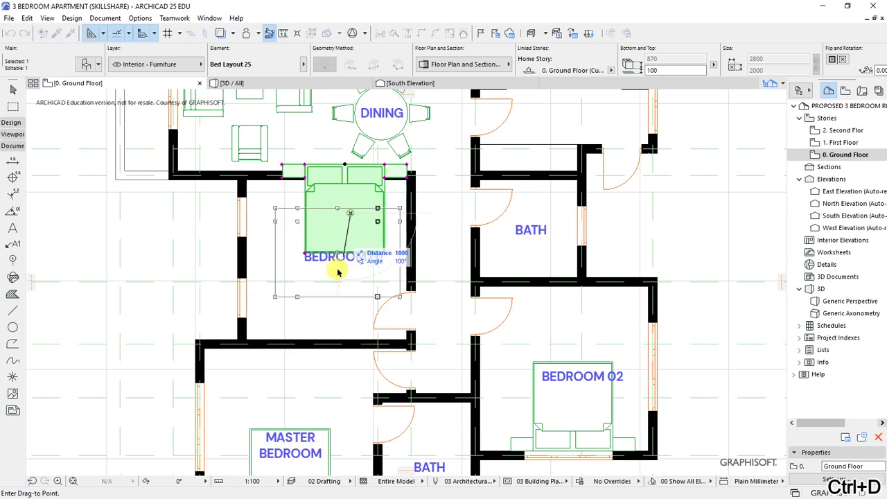
{"action": "left_click", "coordinate": [341, 291]}
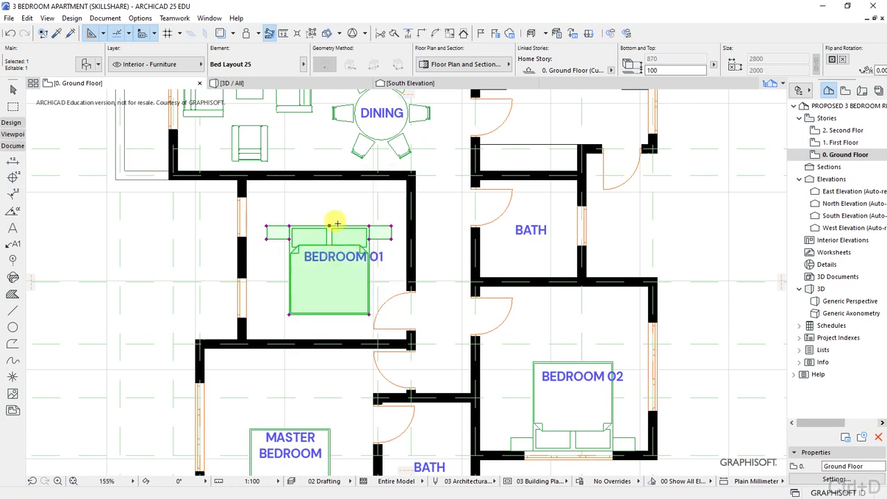
Rotate the Bedroom 01 bed 90° counterclockwise about the midpoint of its headboard
{"action": "right_click", "coordinate": [317, 277]}
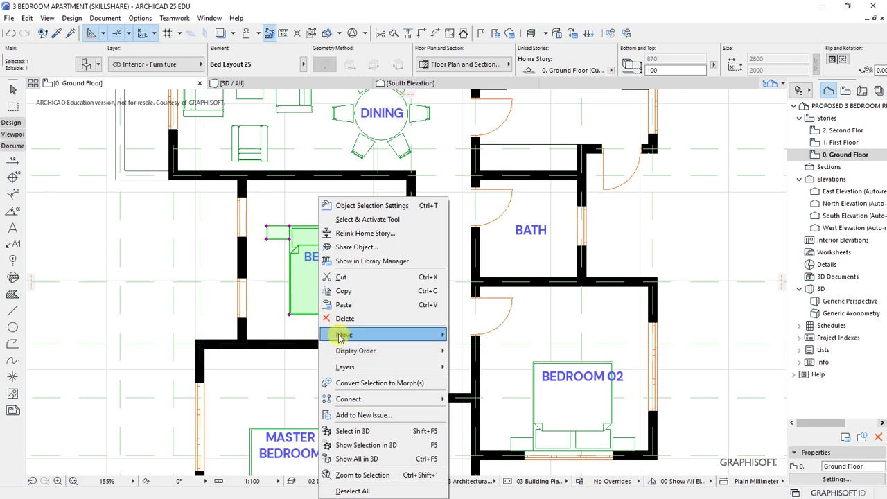
{"action": "mouse_move", "coordinate": [339, 334]}
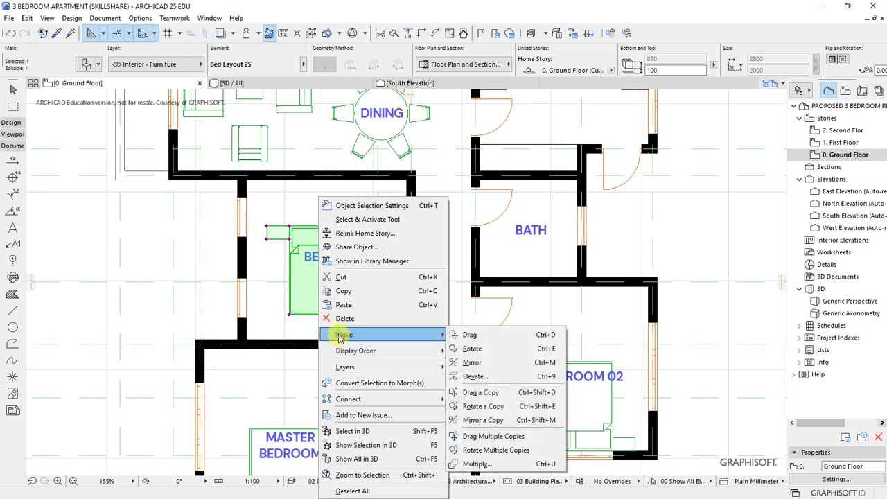
{"action": "left_click", "coordinate": [483, 406]}
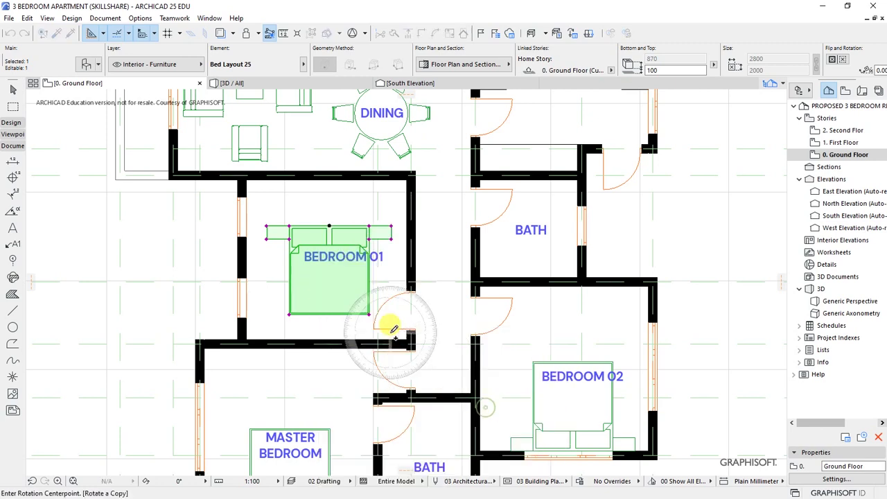
{"action": "right_click", "coordinate": [331, 296]}
{"action": "mouse_move", "coordinate": [356, 337]}
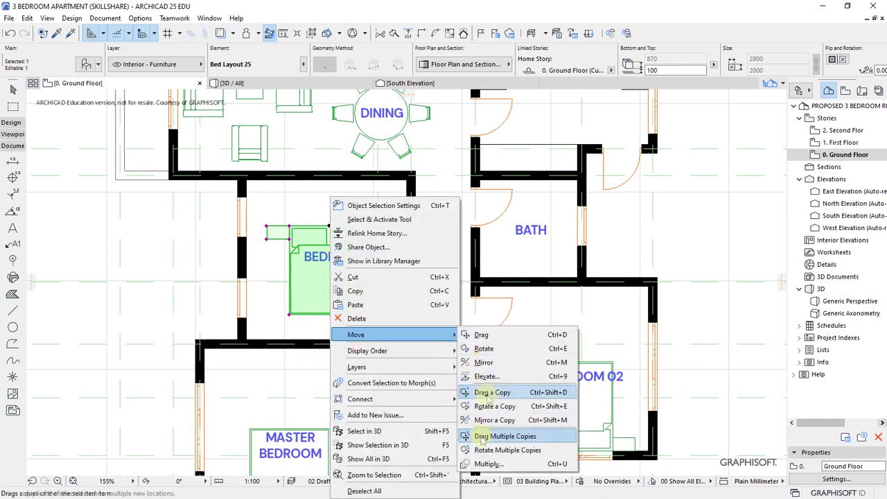
{"action": "left_click", "coordinate": [483, 349]}
{"action": "left_click", "coordinate": [330, 226]}
{"action": "left_click", "coordinate": [330, 311]}
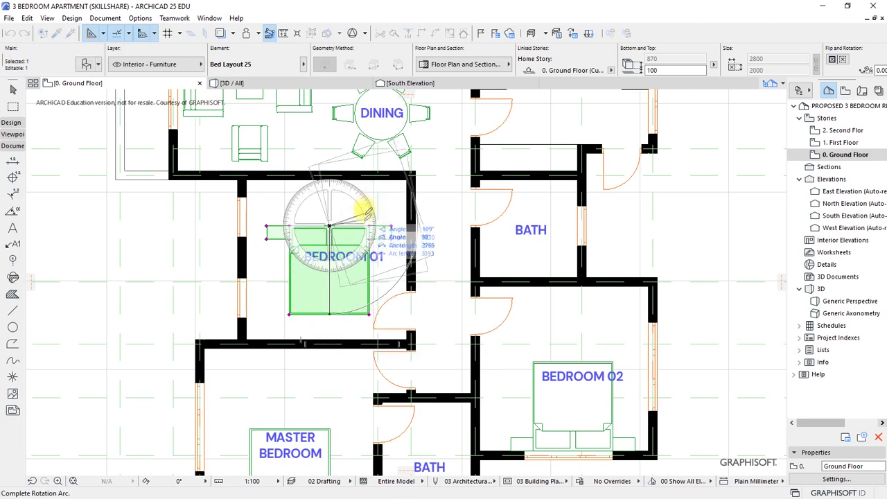
{"action": "left_click", "coordinate": [415, 228]}
Move the rotated Bedroom 01 bed so its headboard rests against the outer wall between the two windows
{"action": "key", "text": "ctrl+d"}
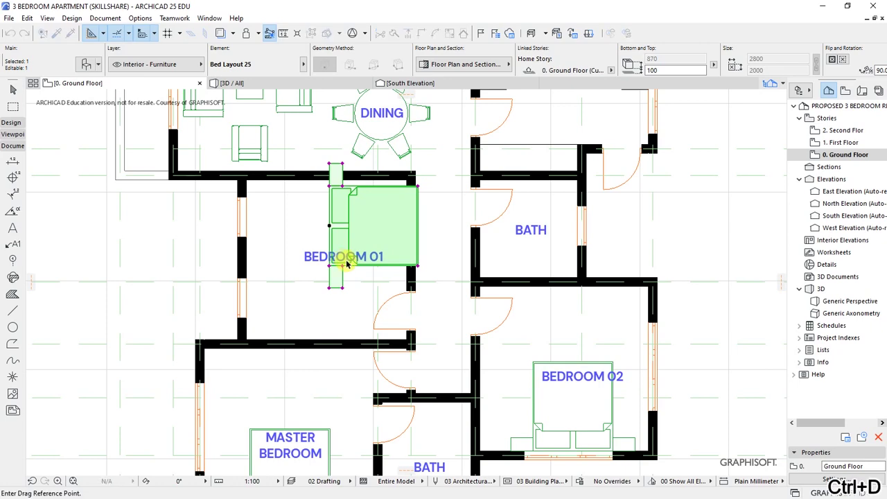
{"action": "scroll", "coordinate": [253, 283], "scroll_direction": "up", "scroll_amount": 2}
{"action": "left_click", "coordinate": [362, 199]}
{"action": "left_click", "coordinate": [243, 254]}
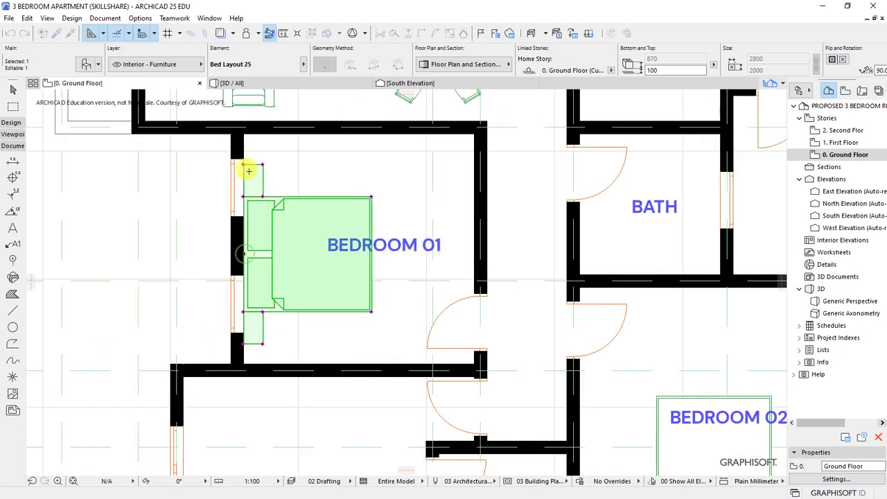
{"action": "key", "text": "Escape"}
With the Wall tool, draw a short 200 mm thick stub down from the Master Bedroom's upper wall, beside the entrance door
{"action": "scroll", "coordinate": [168, 194], "scroll_direction": "down", "scroll_amount": 8}
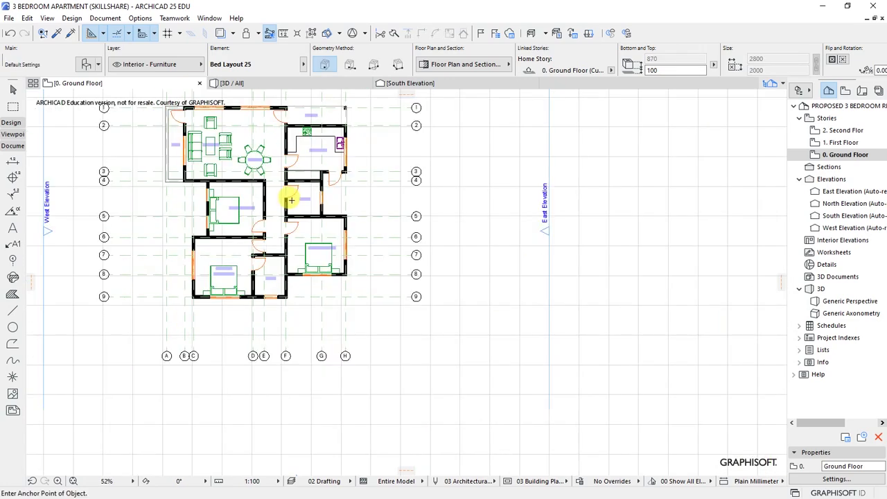
{"action": "scroll", "coordinate": [235, 201], "scroll_direction": "up", "scroll_amount": 3}
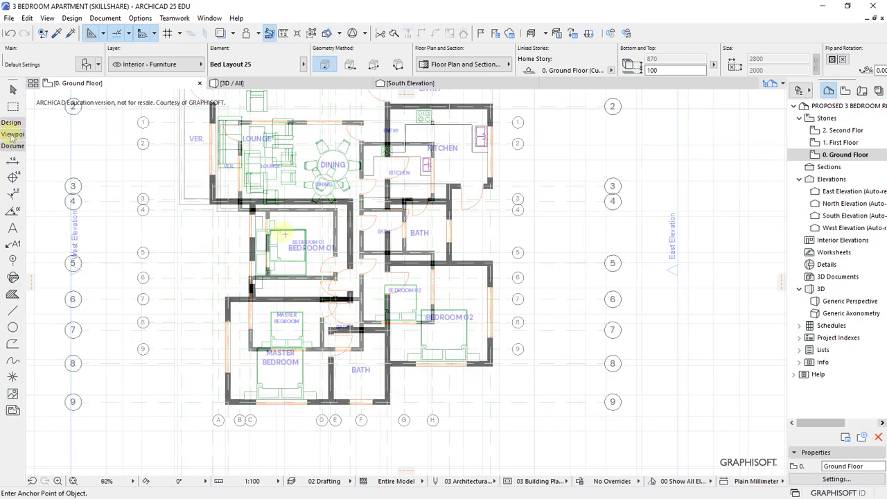
{"action": "left_click", "coordinate": [11, 123]}
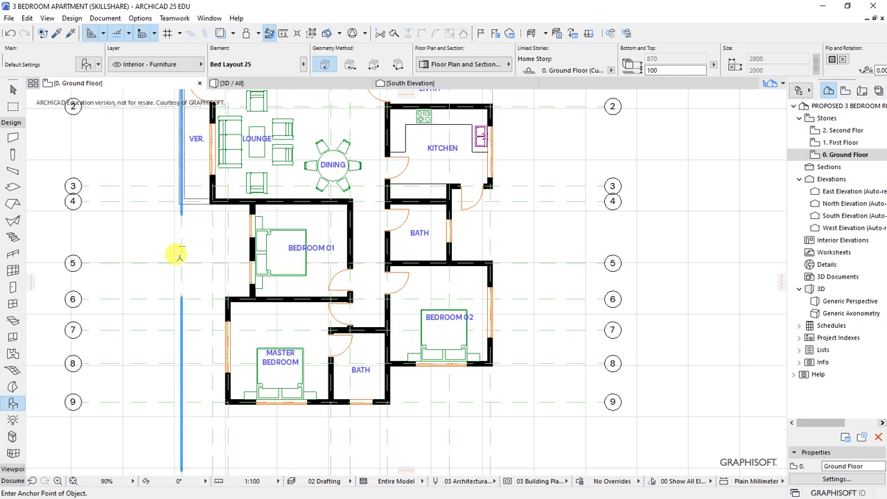
{"action": "left_click", "coordinate": [13, 138]}
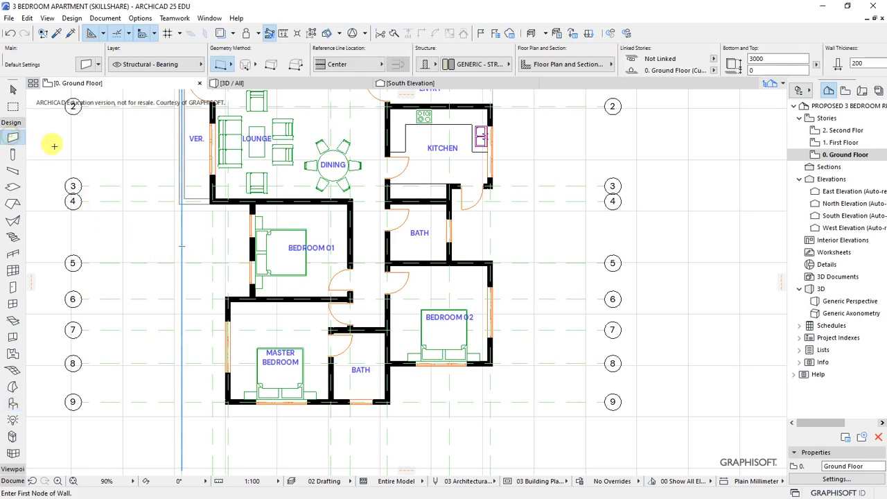
{"action": "scroll", "coordinate": [321, 319], "scroll_direction": "up", "scroll_amount": 5}
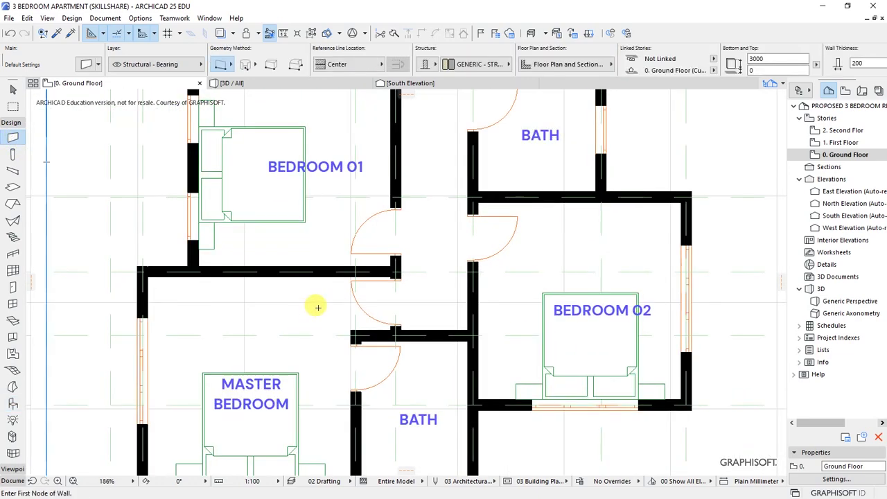
{"action": "left_click", "coordinate": [320, 277]}
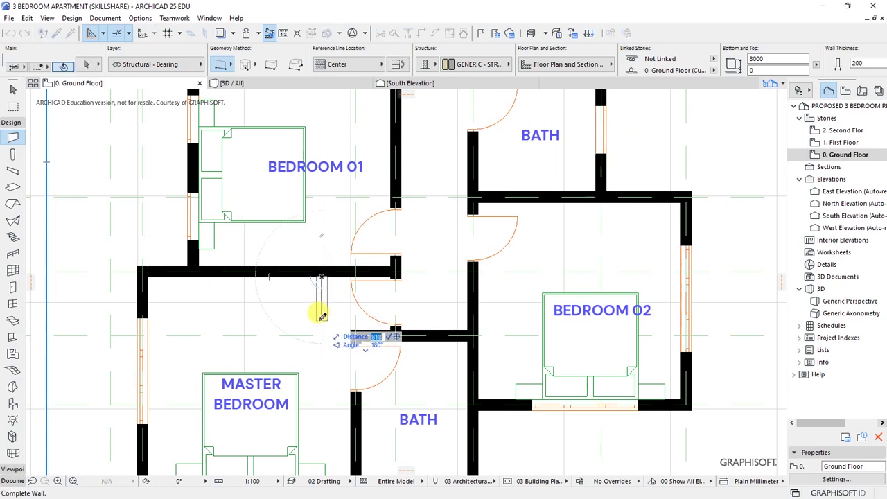
{"action": "left_click", "coordinate": [321, 305]}
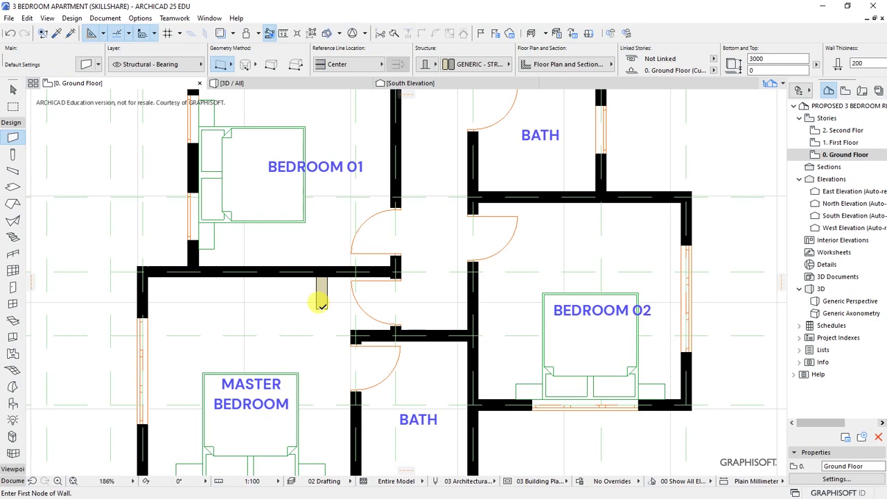
Draw a 600 mm long wall stub straight down from Bedroom 02's upper wall, just past the door swing
{"action": "scroll", "coordinate": [342, 305], "scroll_direction": "down", "scroll_amount": 1}
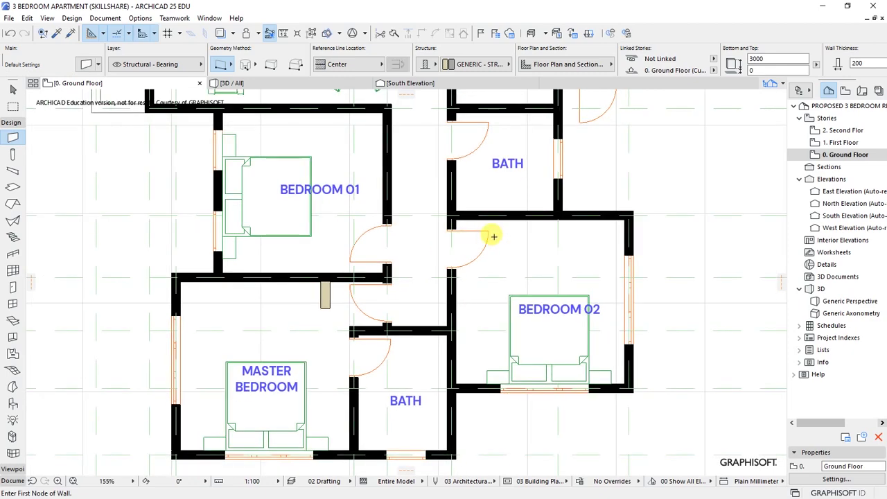
{"action": "scroll", "coordinate": [516, 225], "scroll_direction": "up", "scroll_amount": 2}
{"action": "left_click", "coordinate": [510, 213]}
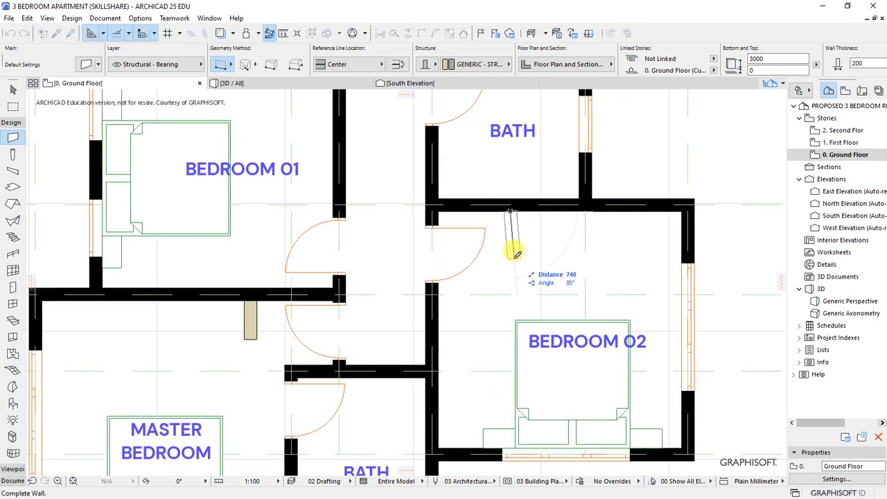
{"action": "type", "text": "600"}
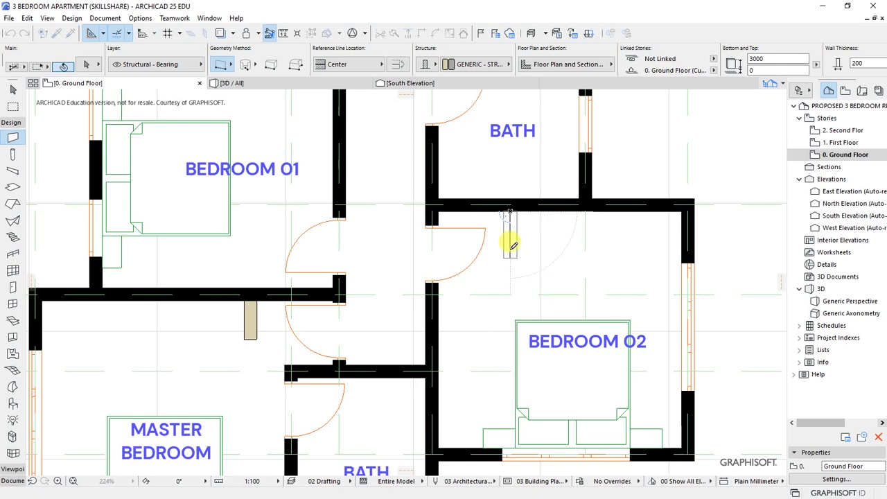
{"action": "key", "text": "Return"}
Draw a short 200 mm thick wall stub leftward from Bedroom 01's corridor wall, just above the door swing
{"action": "scroll", "coordinate": [478, 301], "scroll_direction": "down", "scroll_amount": 3}
{"action": "scroll", "coordinate": [376, 182], "scroll_direction": "up", "scroll_amount": 1}
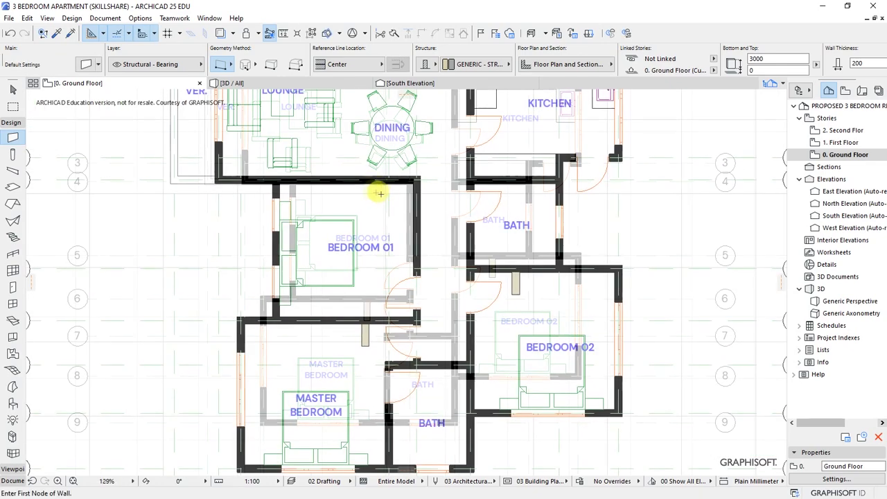
{"action": "scroll", "coordinate": [398, 230], "scroll_direction": "up", "scroll_amount": 2}
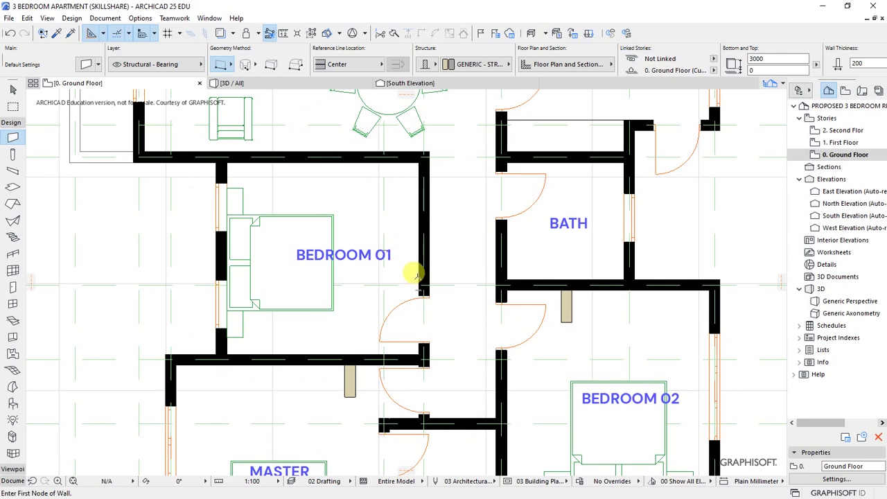
{"action": "left_click", "coordinate": [419, 275]}
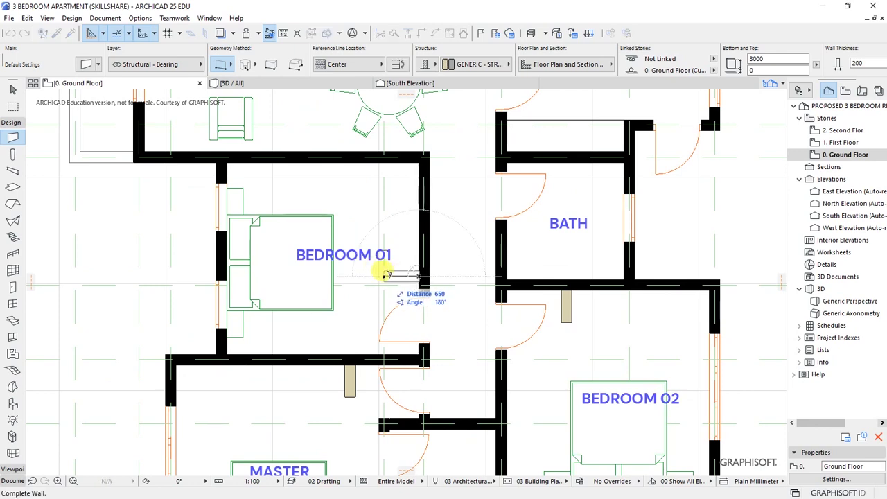
{"action": "left_click", "coordinate": [386, 276]}
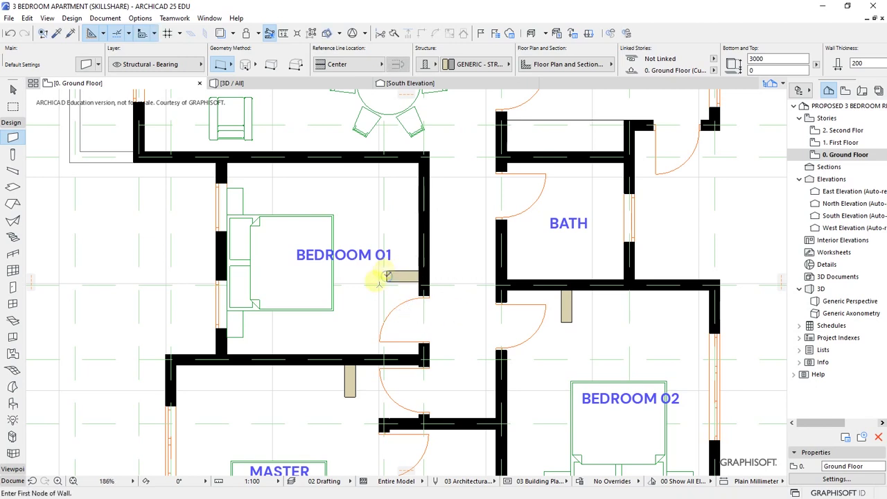
Set the thickness of the three wall stubs in Bedroom 01, Bedroom 02 and the Master Bedroom to 100 mm
{"action": "left_click", "coordinate": [349, 380], "text": "shift"}
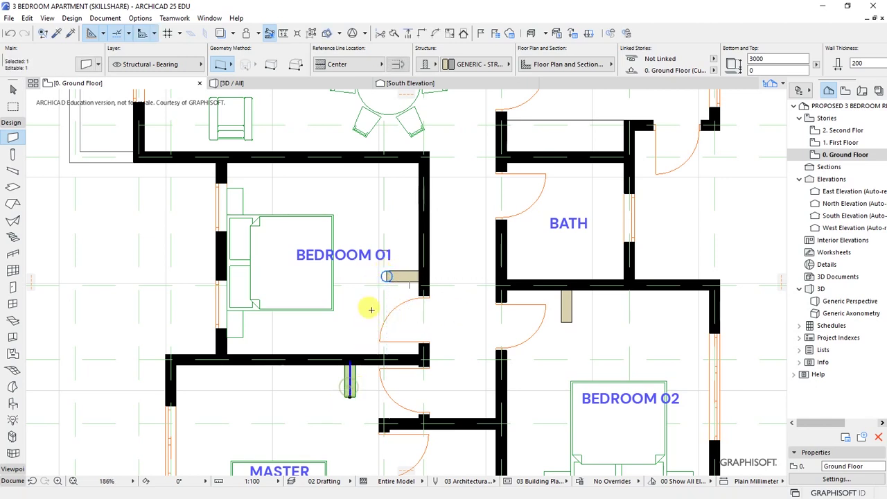
{"action": "left_click", "coordinate": [406, 277], "text": "shift"}
{"action": "left_click", "coordinate": [568, 307], "text": "shift"}
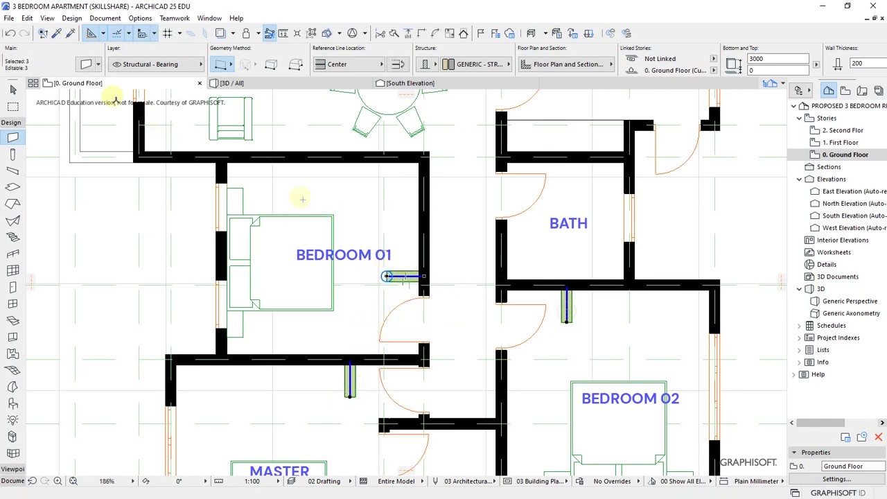
{"action": "left_click", "coordinate": [83, 67]}
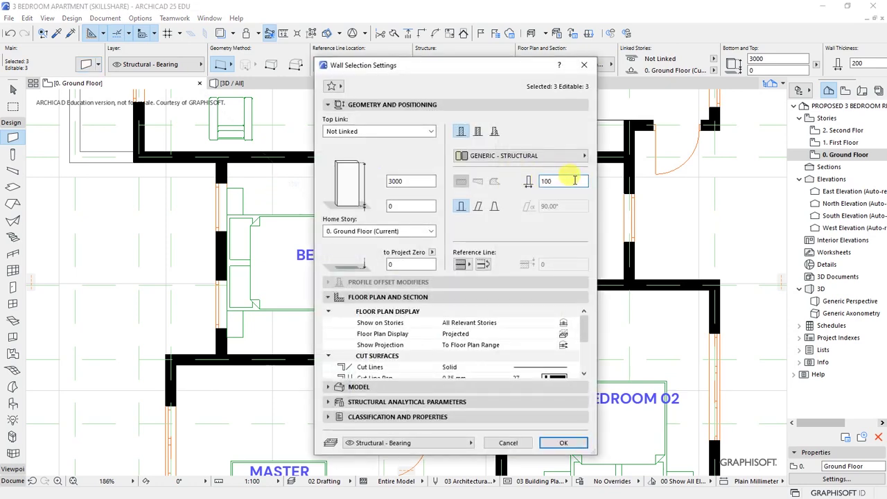
Set Override Cut Fill Pens to Both for the three selected wall stubs
{"action": "left_click", "coordinate": [382, 108]}
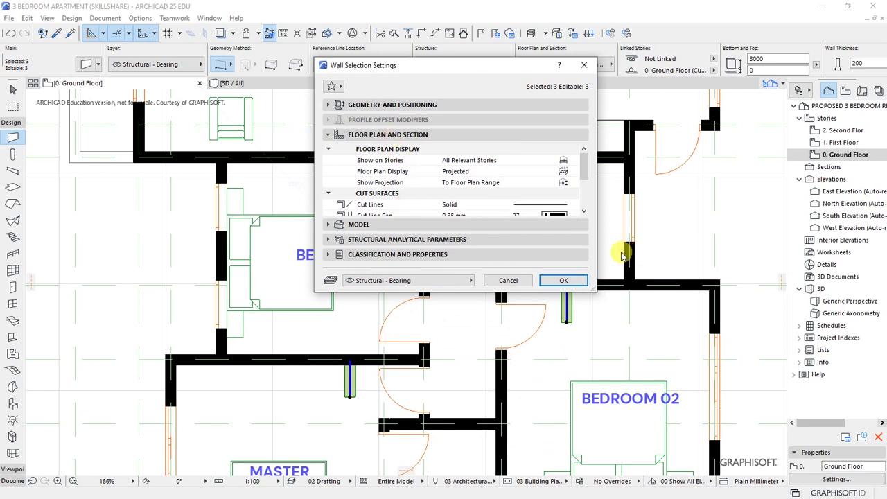
{"action": "left_click", "coordinate": [586, 213]}
{"action": "left_click", "coordinate": [585, 212]}
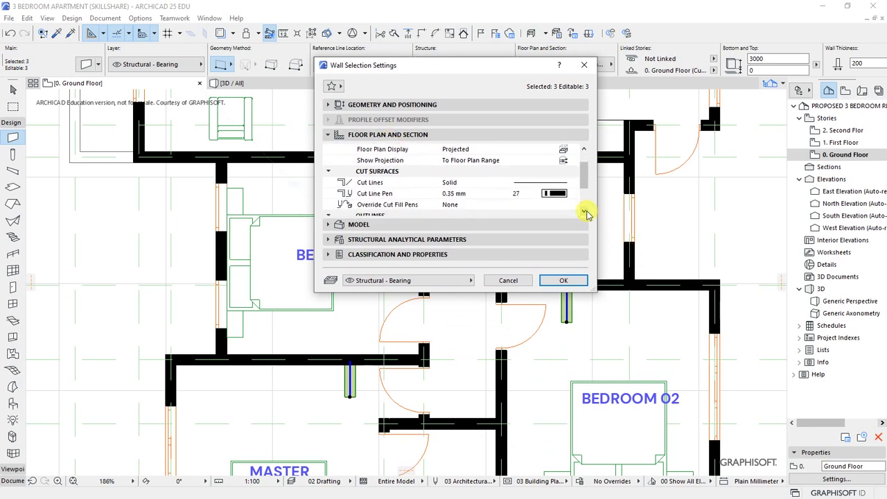
{"action": "left_click", "coordinate": [585, 212]}
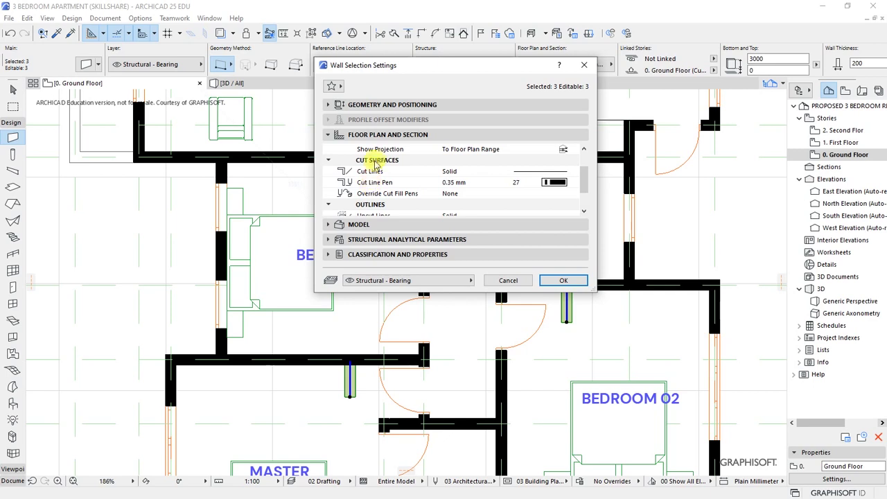
{"action": "left_click", "coordinate": [380, 195]}
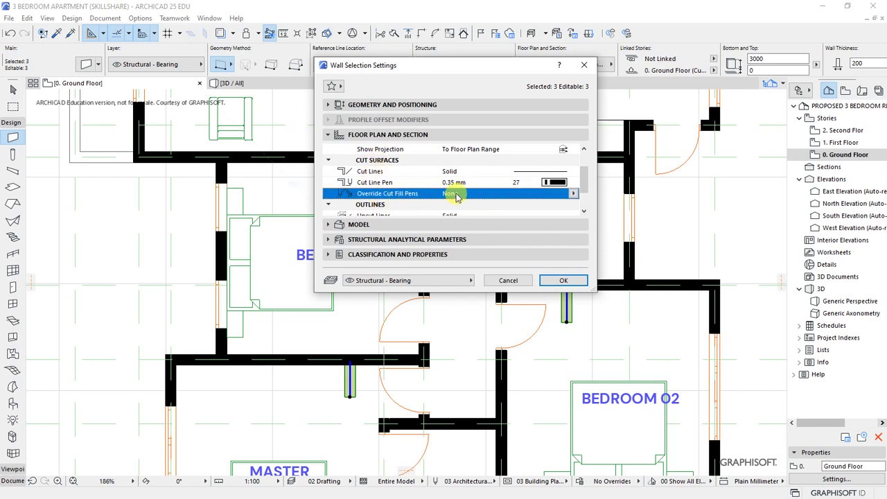
{"action": "left_click", "coordinate": [573, 197]}
{"action": "left_click", "coordinate": [604, 228]}
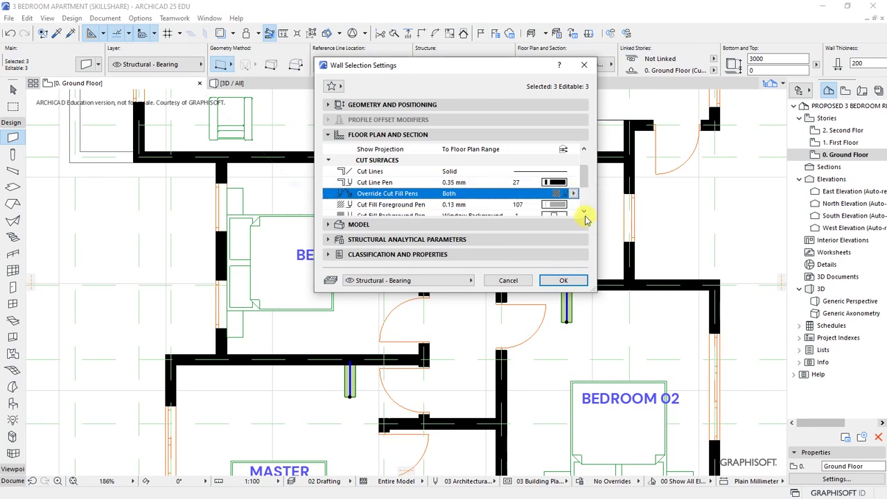
Give the stubs cut fill foreground pen 1 and a black background pen, and apply the wall settings
{"action": "left_click", "coordinate": [562, 206]}
{"action": "left_click", "coordinate": [588, 194]}
{"action": "scroll", "coordinate": [587, 199], "scroll_direction": "down", "scroll_amount": 1}
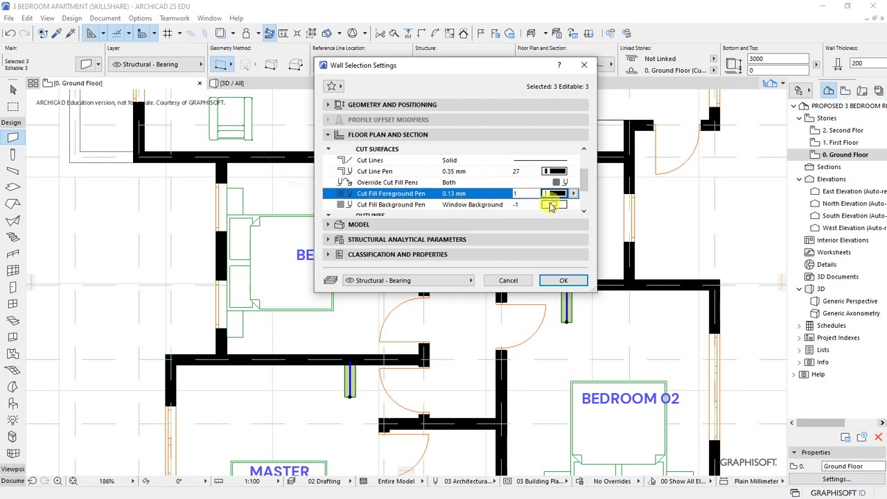
{"action": "left_click", "coordinate": [552, 205]}
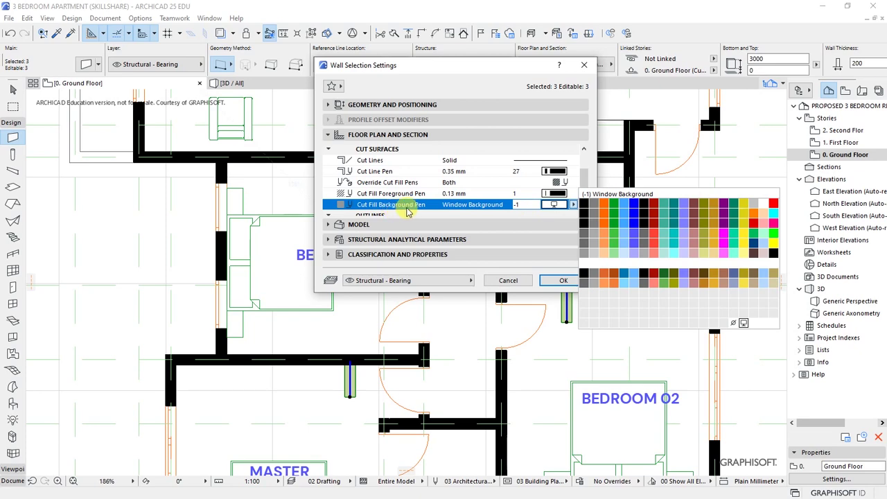
{"action": "left_click", "coordinate": [589, 208]}
{"action": "left_click", "coordinate": [563, 280]}
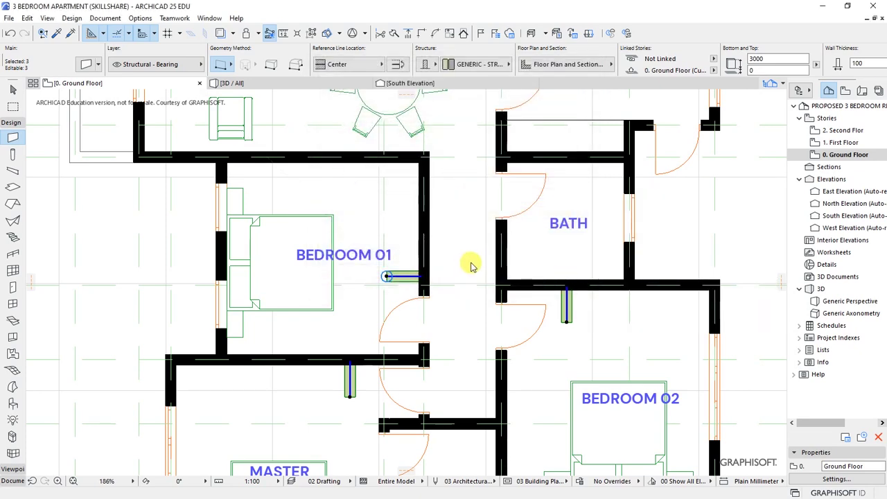
{"action": "key", "text": "Escape"}
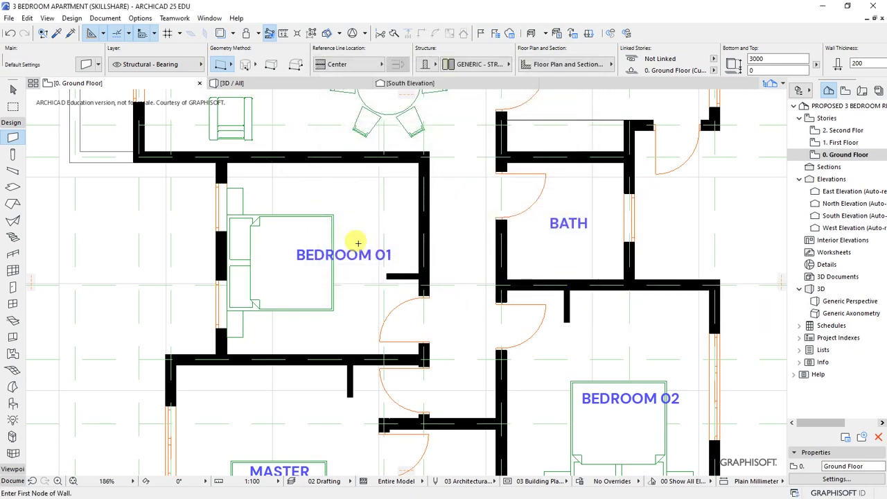
Activate the Line tool for 2D drafting beside Bedroom 02's entrance door
{"action": "scroll", "coordinate": [352, 252], "scroll_direction": "down", "scroll_amount": 3}
{"action": "scroll", "coordinate": [330, 354], "scroll_direction": "up", "scroll_amount": 2}
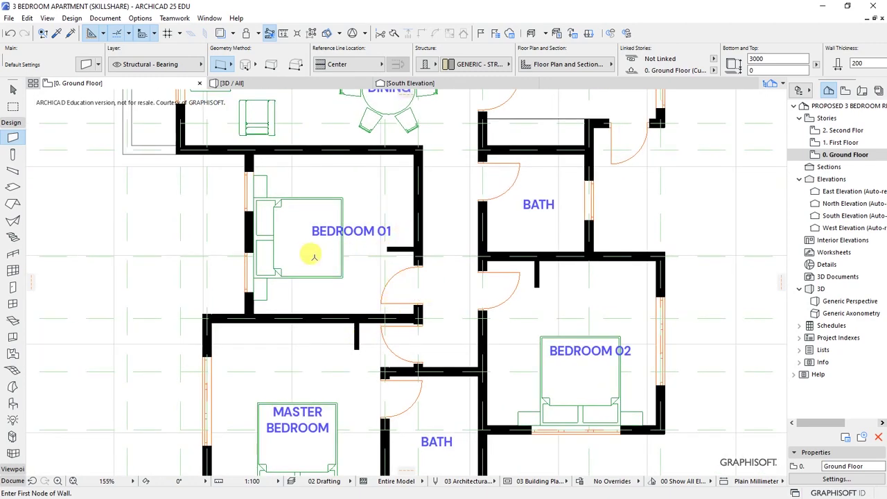
{"action": "scroll", "coordinate": [348, 257], "scroll_direction": "down", "scroll_amount": 4}
{"action": "scroll", "coordinate": [461, 263], "scroll_direction": "up", "scroll_amount": 4}
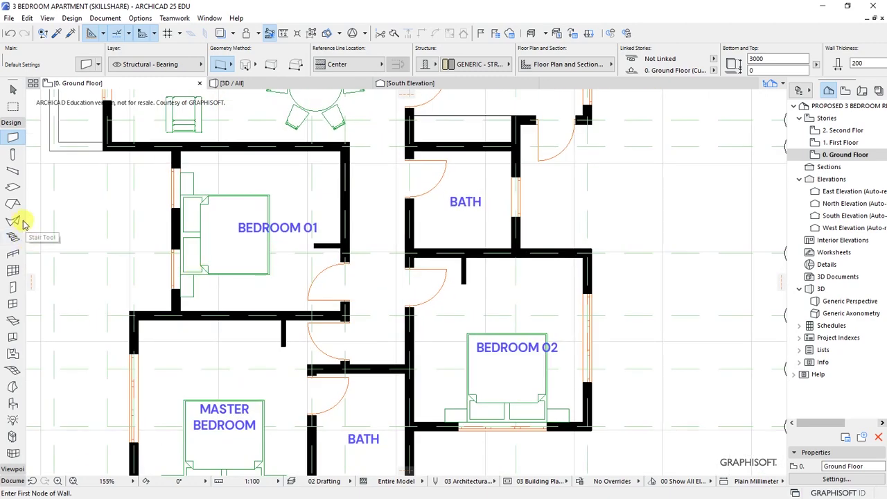
{"action": "left_click", "coordinate": [10, 122]}
{"action": "left_click", "coordinate": [12, 146]}
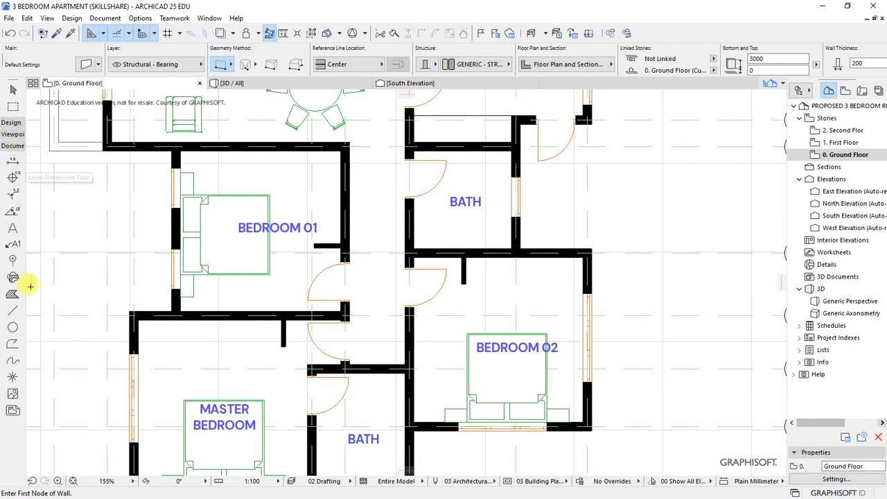
{"action": "left_click", "coordinate": [12, 309]}
{"action": "scroll", "coordinate": [457, 269], "scroll_direction": "up", "scroll_amount": 6}
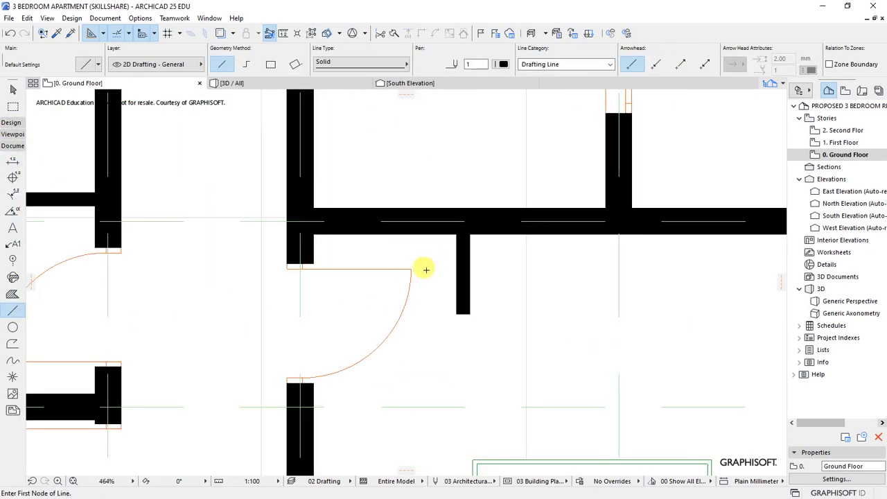
{"action": "left_click", "coordinate": [411, 269]}
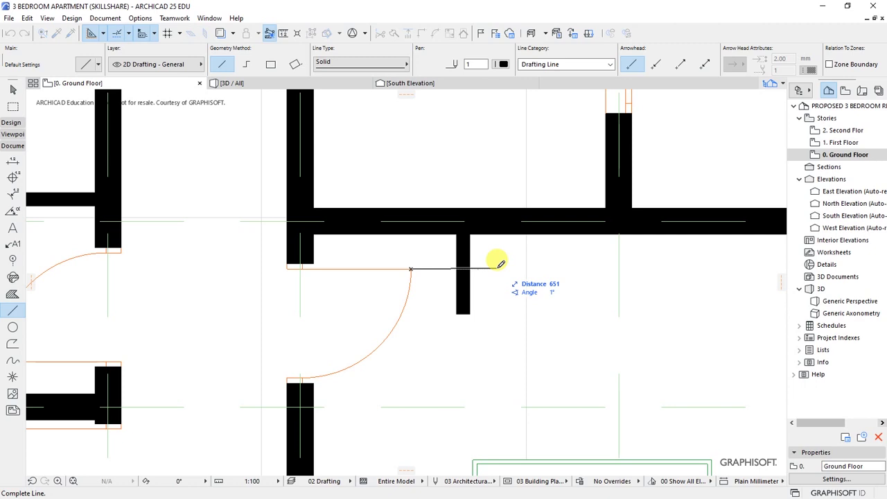
{"action": "type", "text": "1000"}
{"action": "left_click", "coordinate": [541, 266]}
{"action": "key", "text": "Delete"}
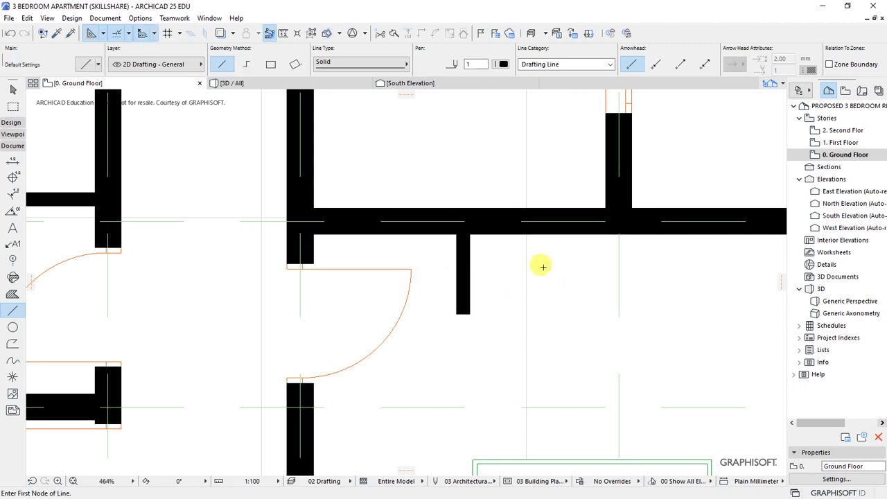
Draw a 600 mm horizontal guide line rightward from the tip of Bedroom 02's open door leaf
{"action": "left_click", "coordinate": [411, 267]}
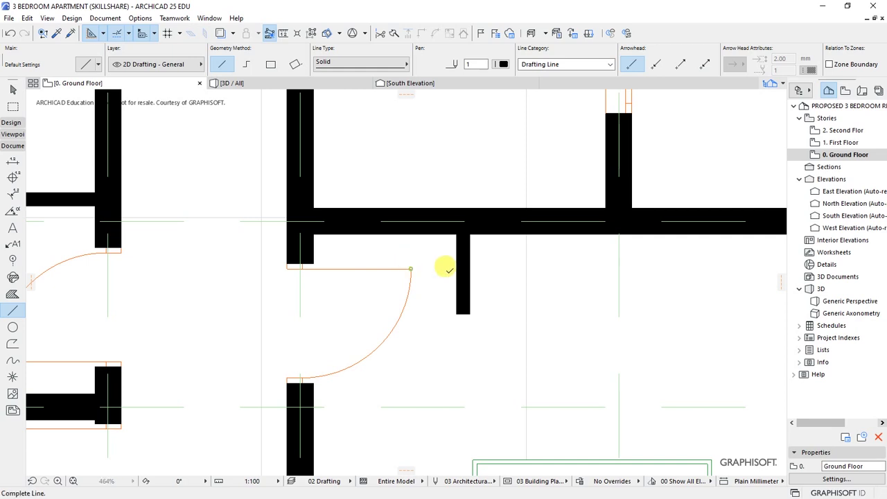
{"action": "left_click", "coordinate": [483, 266]}
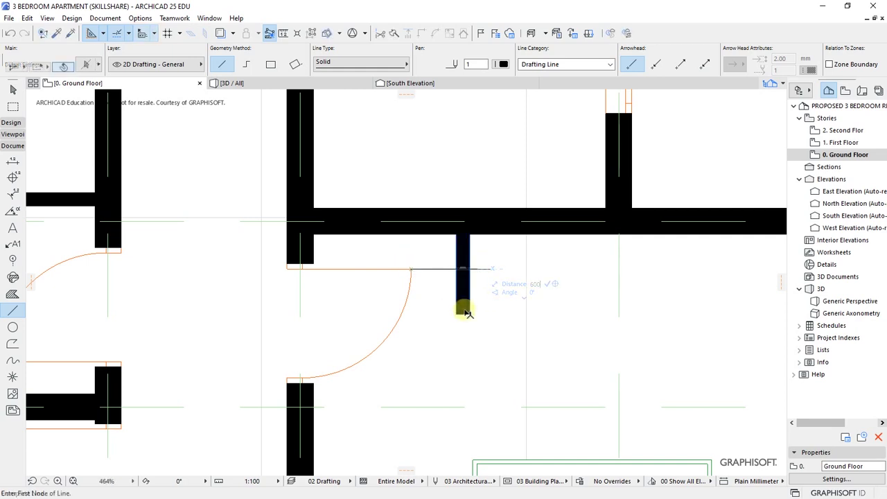
Move Bedroom 02's wall stub right so its left face meets the end of the guide line, and delete the line
{"action": "left_click", "coordinate": [479, 319], "text": "shift"}
{"action": "key", "text": "ctrl+d"}
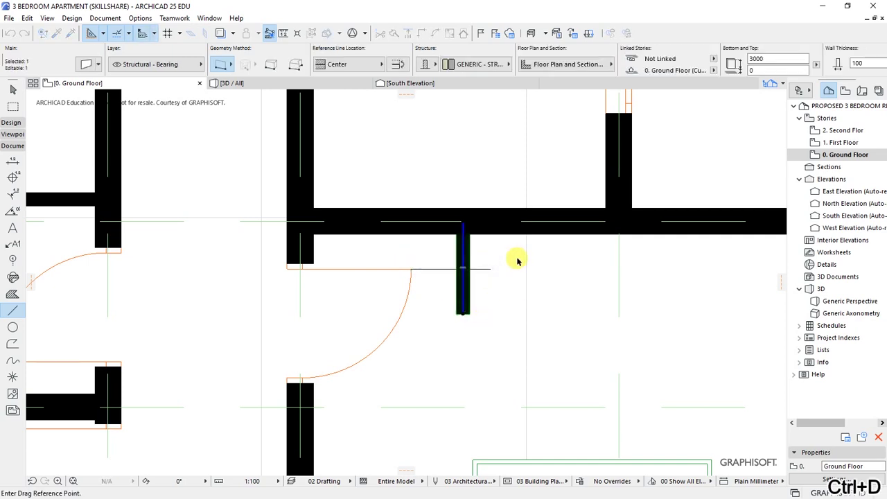
{"action": "scroll", "coordinate": [518, 261], "scroll_direction": "up", "scroll_amount": 3}
{"action": "left_click", "coordinate": [367, 396]}
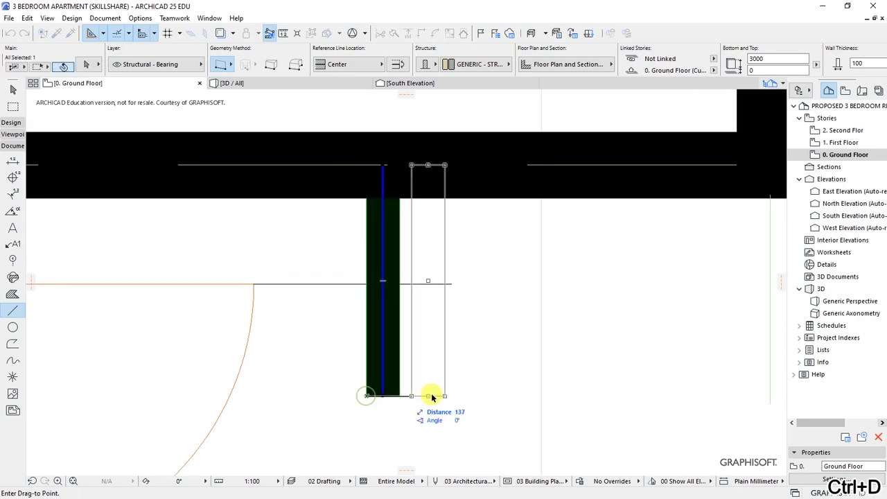
{"action": "left_click", "coordinate": [451, 284]}
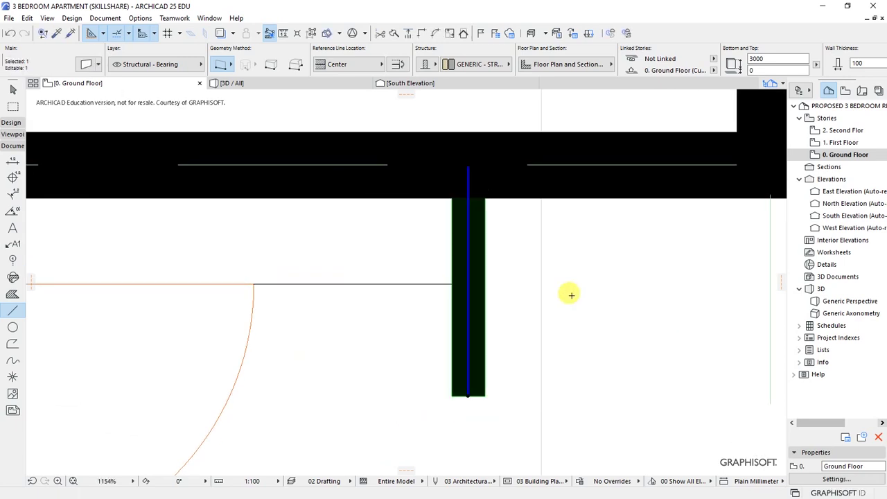
{"action": "left_click", "coordinate": [436, 285]}
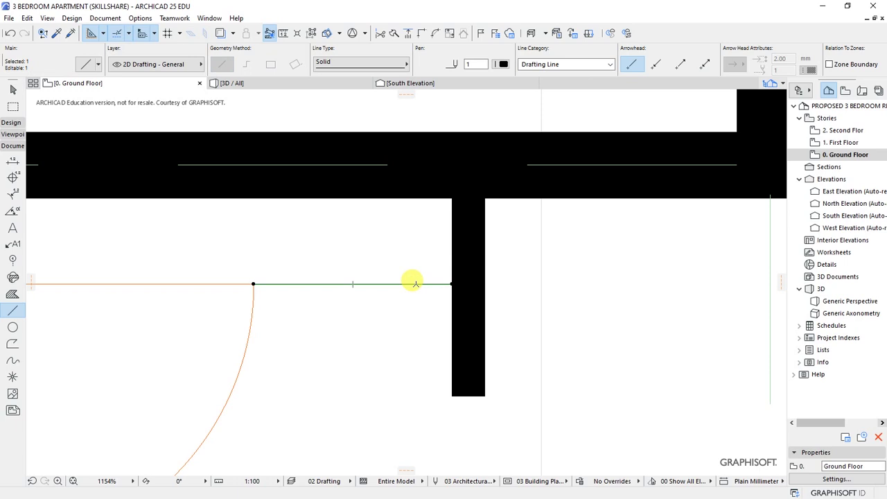
{"action": "key", "text": "Delete"}
Draw a horizontal line from the Bedroom 02 stub's lower right corner to the outer wall, and stretch its end flush with the wall face
{"action": "scroll", "coordinate": [327, 237], "scroll_direction": "down", "scroll_amount": 5}
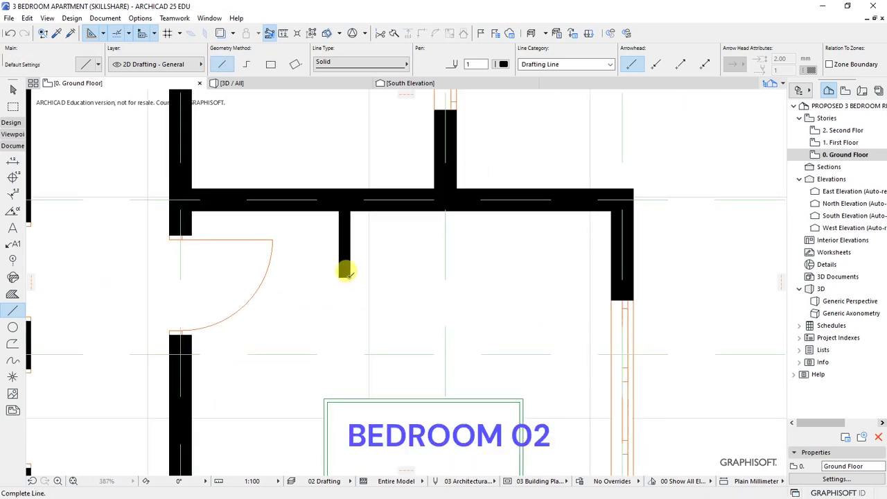
{"action": "left_click", "coordinate": [612, 277]}
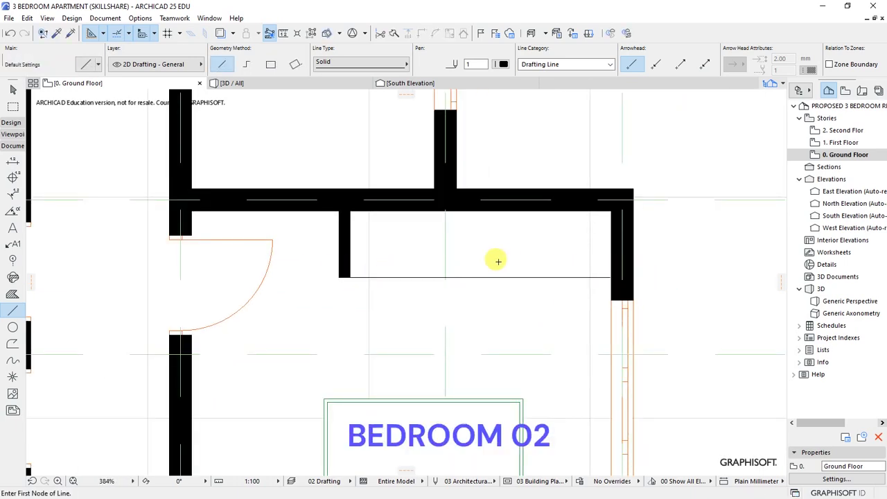
{"action": "scroll", "coordinate": [590, 279], "scroll_direction": "down", "scroll_amount": 2}
{"action": "scroll", "coordinate": [548, 270], "scroll_direction": "up", "scroll_amount": 5}
{"action": "left_click", "coordinate": [552, 272], "text": "shift"}
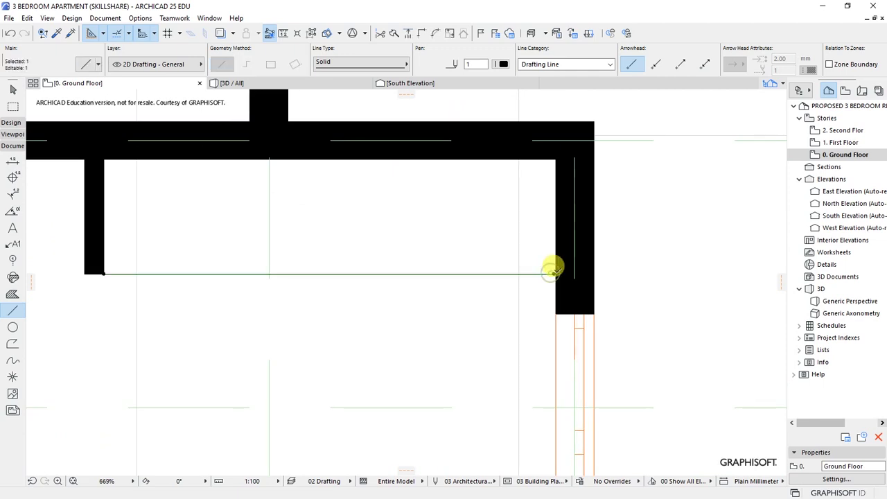
{"action": "scroll", "coordinate": [553, 269], "scroll_direction": "up", "scroll_amount": 4}
{"action": "left_click", "coordinate": [553, 273]}
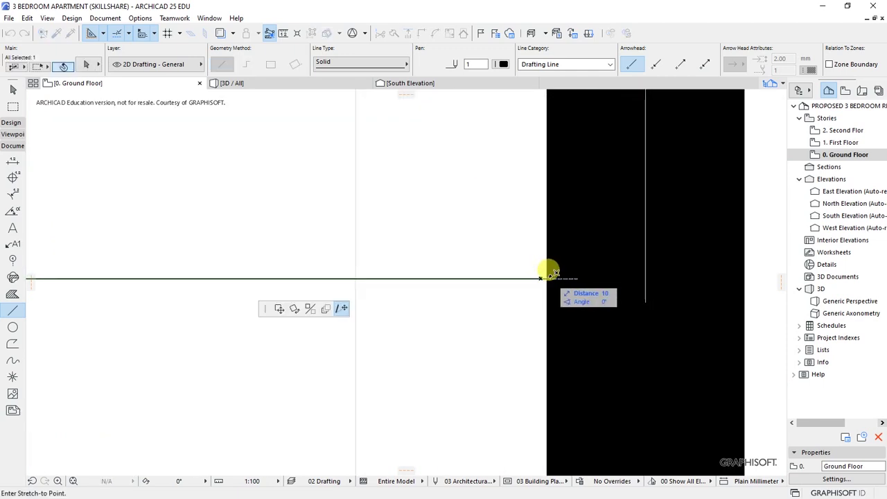
{"action": "left_click", "coordinate": [549, 277]}
{"action": "scroll", "coordinate": [533, 284], "scroll_direction": "down", "scroll_amount": 5}
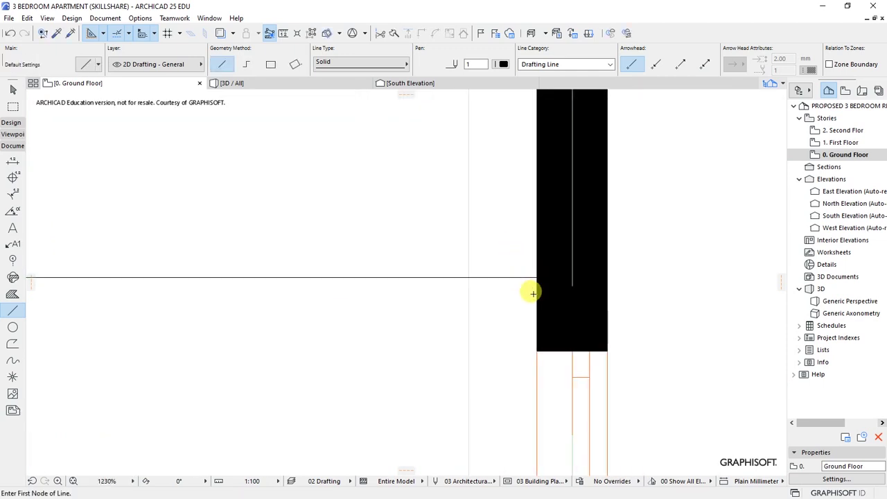
{"action": "scroll", "coordinate": [580, 280], "scroll_direction": "down", "scroll_amount": 8}
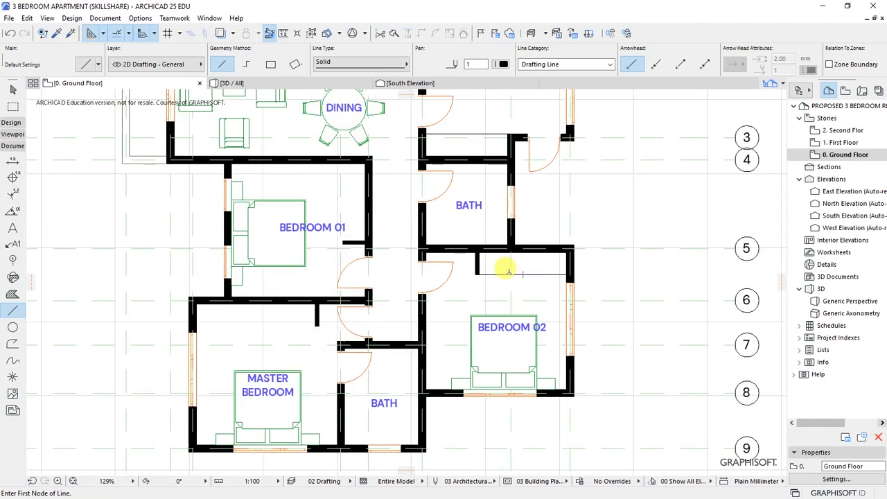
{"action": "scroll", "coordinate": [502, 267], "scroll_direction": "up", "scroll_amount": 4}
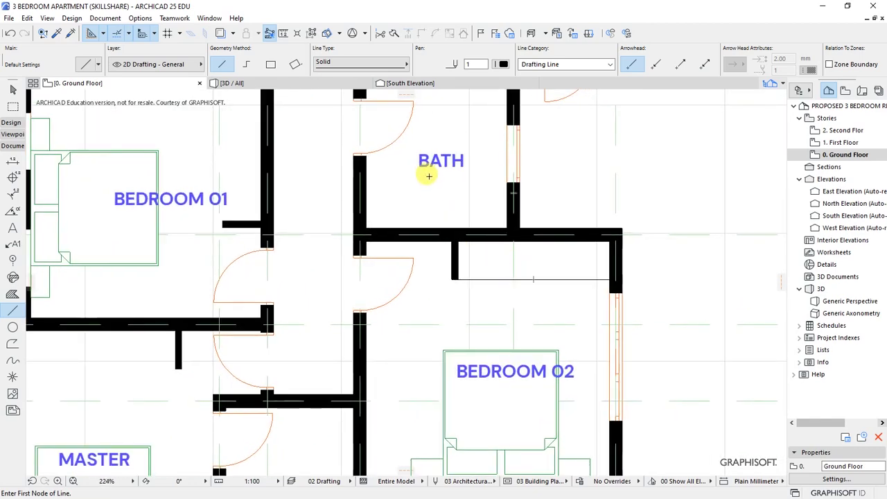
Place a copy of the upper BATH label inside Bedroom 02's wardrobe recess
{"action": "left_click", "coordinate": [436, 168], "text": "shift"}
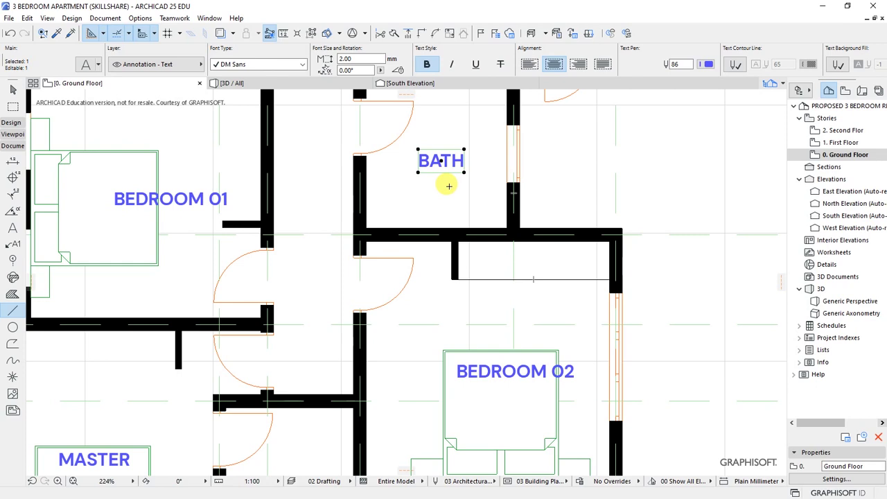
{"action": "right_click", "coordinate": [436, 167]}
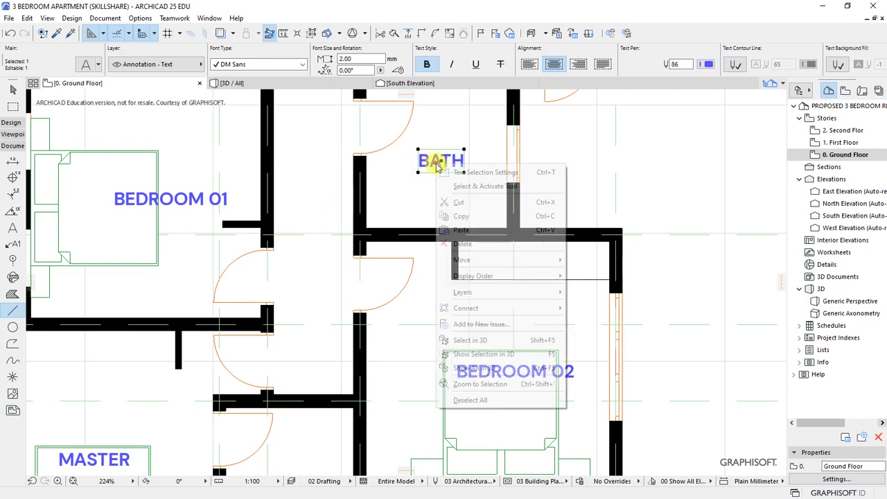
{"action": "mouse_move", "coordinate": [459, 260]}
{"action": "left_click", "coordinate": [598, 317]}
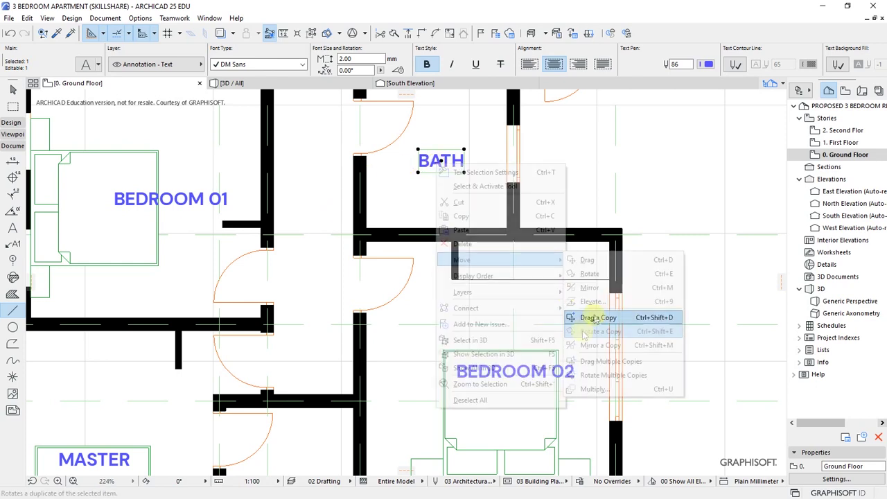
{"action": "left_click", "coordinate": [443, 162]}
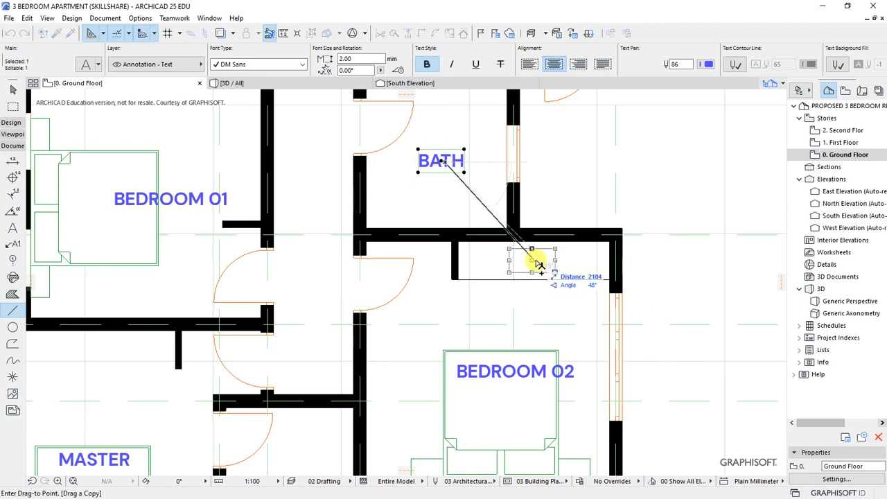
{"action": "left_click", "coordinate": [534, 261]}
{"action": "scroll", "coordinate": [553, 261], "scroll_direction": "up", "scroll_amount": 2}
Change the copied label's text in Bedroom 02's recess to "built-in wardrobe"
{"action": "right_click", "coordinate": [516, 253]}
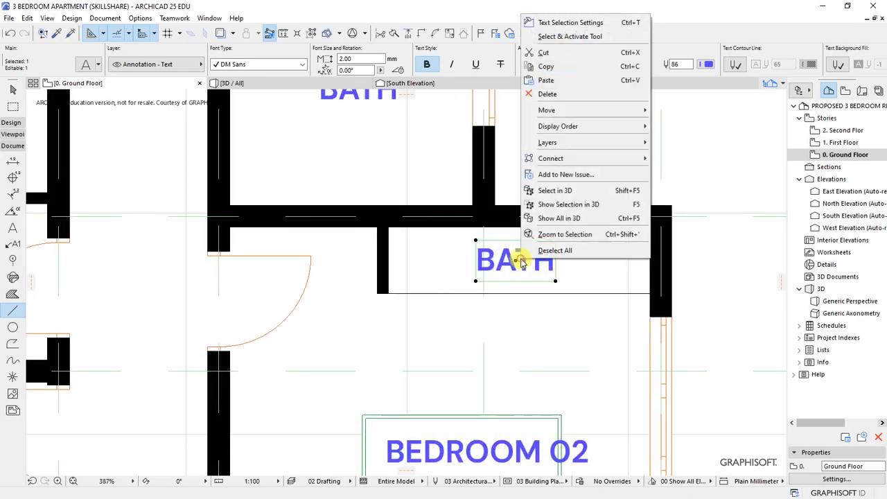
{"action": "left_click", "coordinate": [566, 37]}
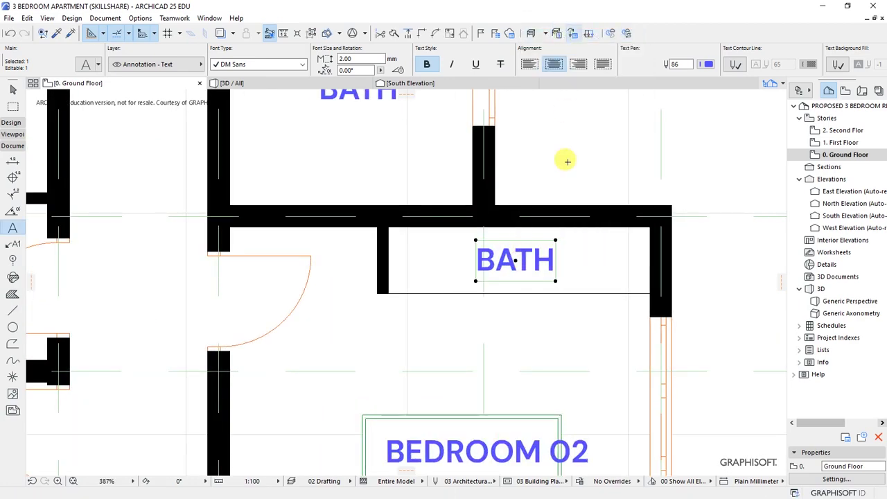
{"action": "left_click", "coordinate": [537, 258]}
{"action": "left_click_drag", "start_coordinate": [559, 259], "coordinate": [483, 258]}
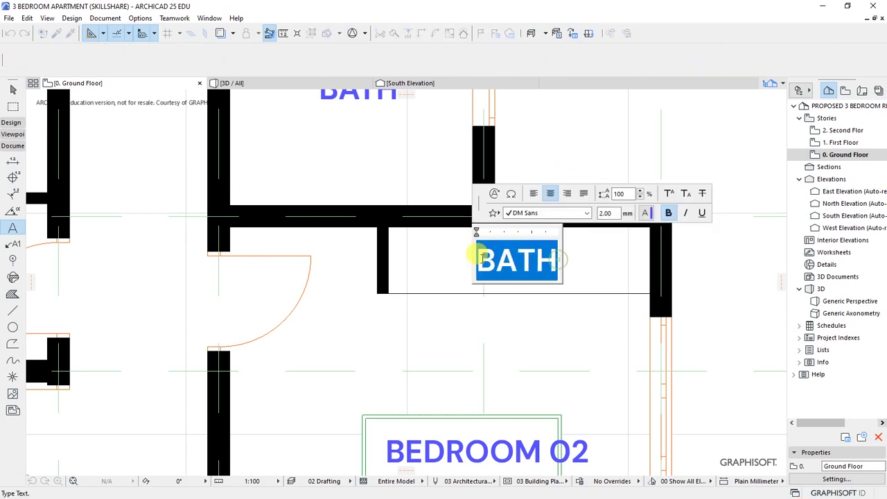
{"action": "type", "text": "b"}
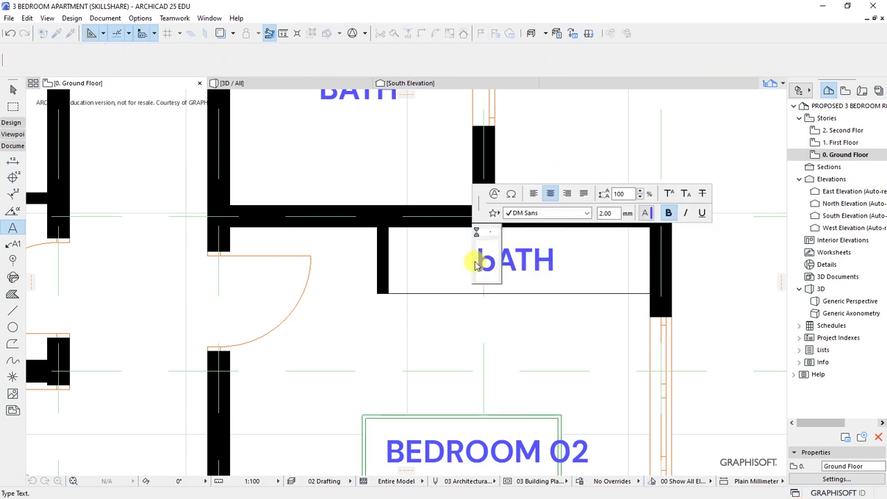
{"action": "type", "text": "uilt-in war"}
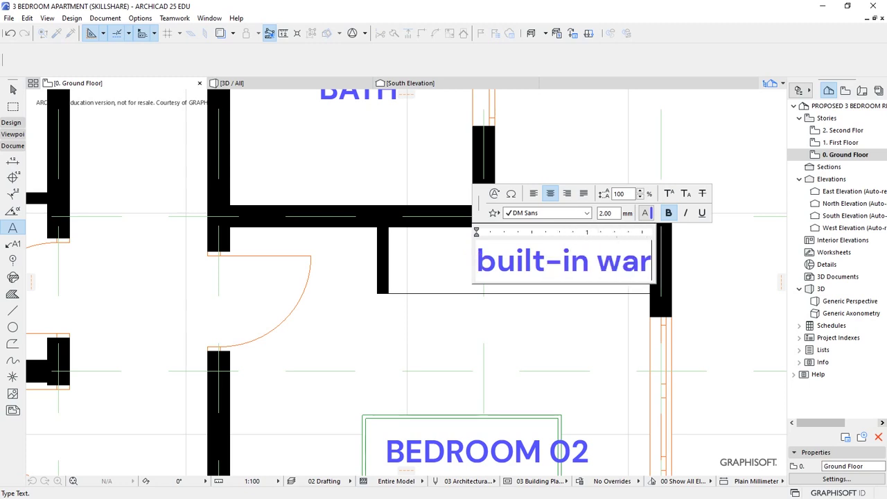
{"action": "type", "text": "drobe"}
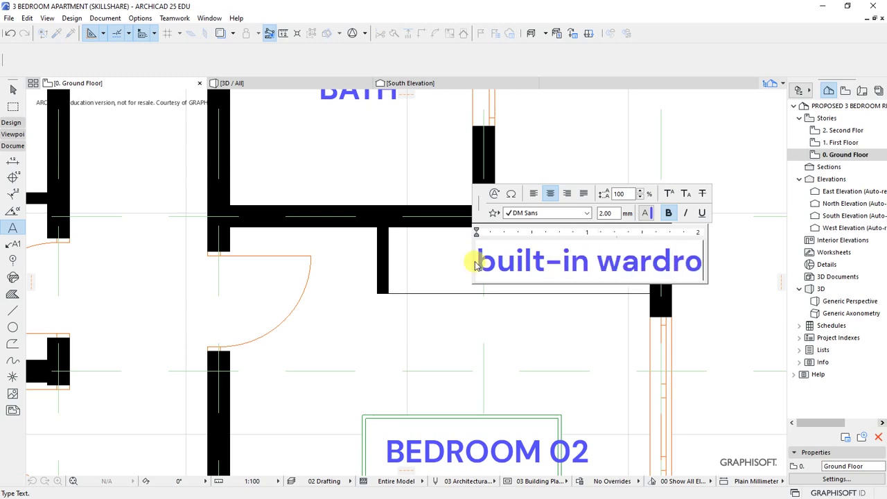
{"action": "left_click", "coordinate": [510, 317]}
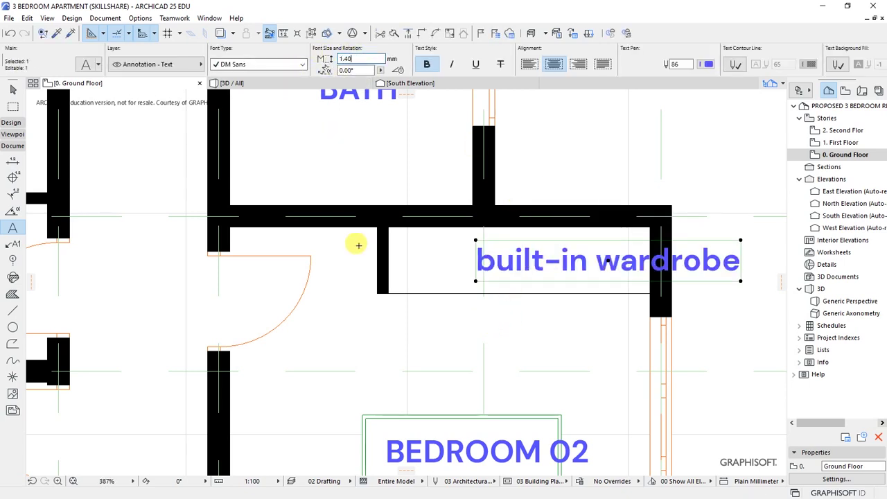
Set the built-in wardrobe label's font size to 1.40 mm and move it left to centre it in Bedroom 02's recess
{"action": "key", "text": "Return"}
{"action": "key", "text": "ctrl+d"}
{"action": "left_click", "coordinate": [569, 254]}
{"action": "left_click", "coordinate": [522, 261]}
{"action": "key", "text": "Escape"}
{"action": "scroll", "coordinate": [572, 230], "scroll_direction": "down", "scroll_amount": 2}
{"action": "scroll", "coordinate": [572, 230], "scroll_direction": "down", "scroll_amount": 4}
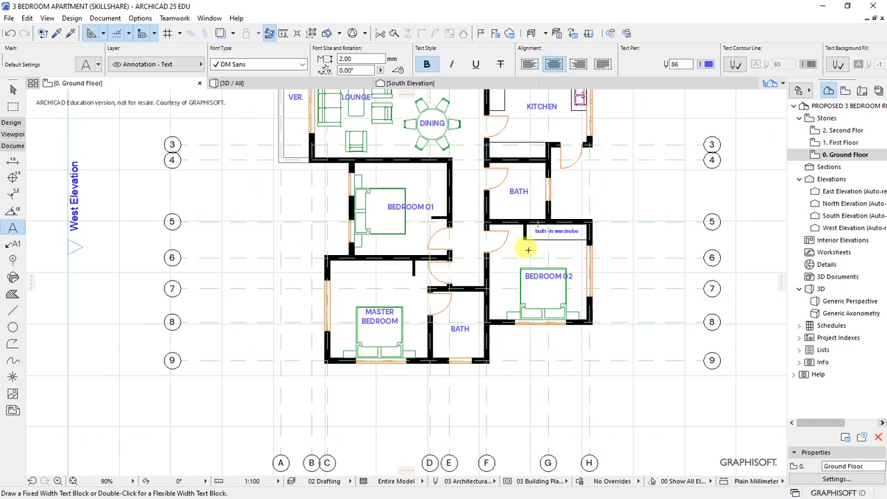
{"action": "scroll", "coordinate": [528, 249], "scroll_direction": "up", "scroll_amount": 2}
{"action": "scroll", "coordinate": [349, 277], "scroll_direction": "up", "scroll_amount": 2}
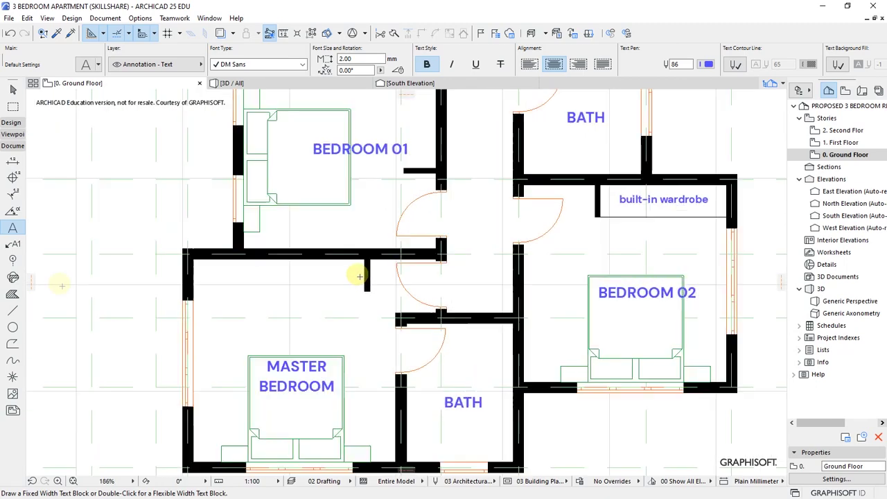
Draw a short horizontal guide line leftward from the upper left corner of the master bath's wall
{"action": "key", "text": "l"}
{"action": "left_click", "coordinate": [397, 314]}
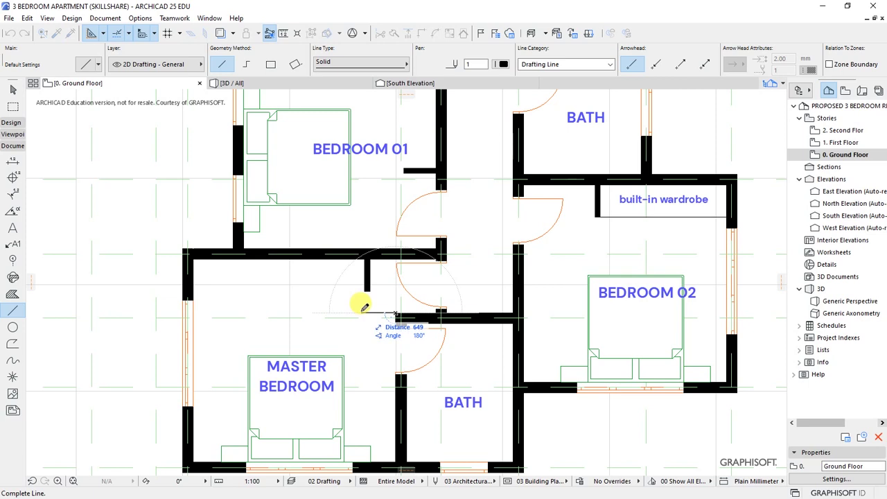
{"action": "left_click", "coordinate": [362, 304]}
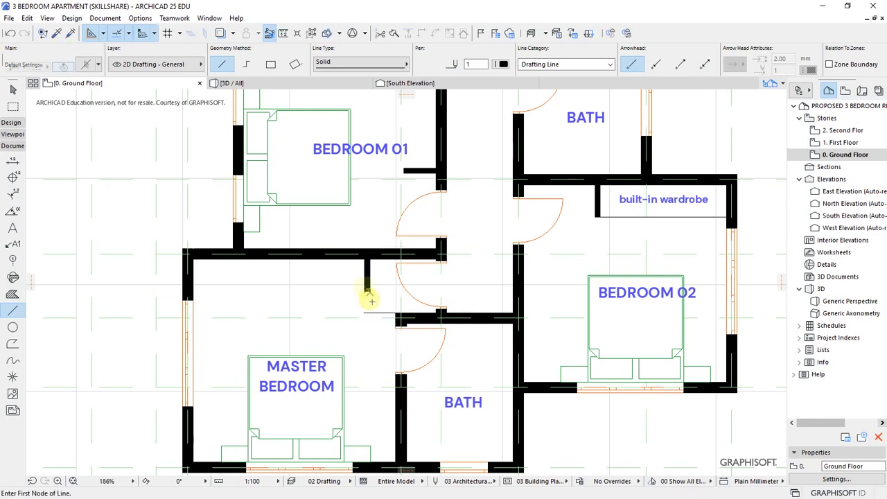
Move the master bedroom's wall stub left so its right face aligns with the guide line's end, and delete the line
{"action": "left_click", "coordinate": [377, 296], "text": "shift"}
{"action": "key", "text": "ctrl+d"}
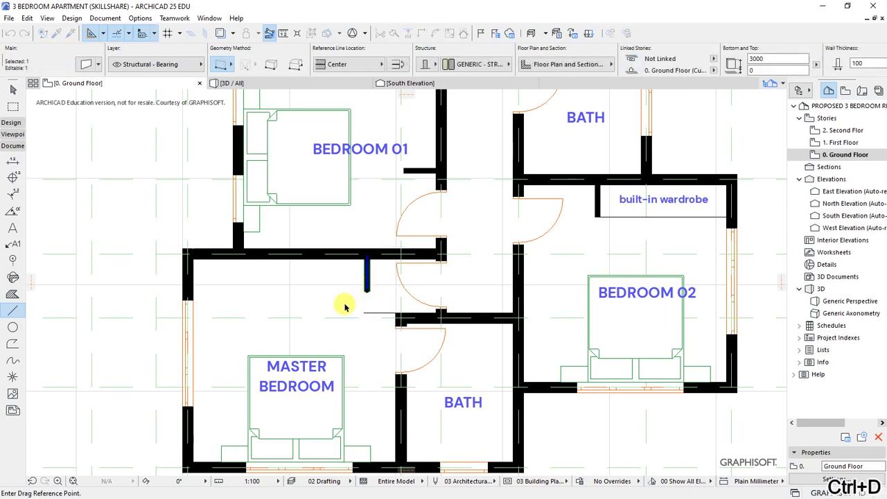
{"action": "scroll", "coordinate": [368, 297], "scroll_direction": "up", "scroll_amount": 6}
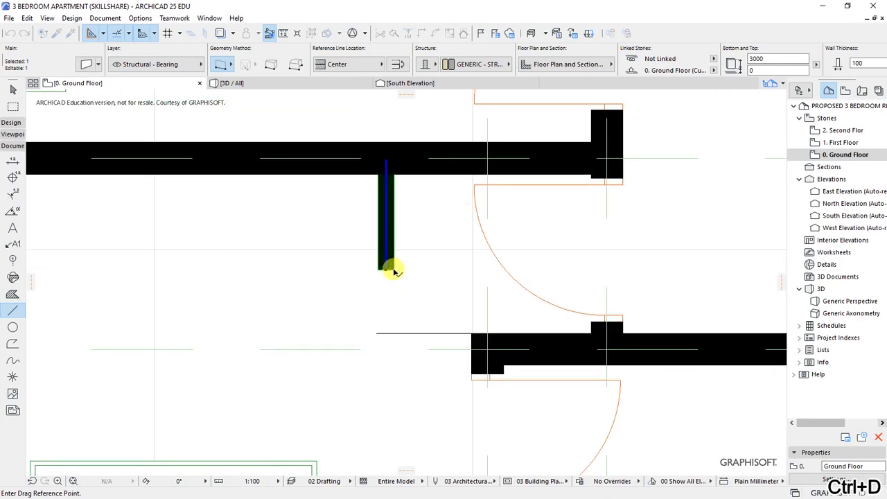
{"action": "left_click", "coordinate": [393, 269]}
{"action": "left_click", "coordinate": [379, 334]}
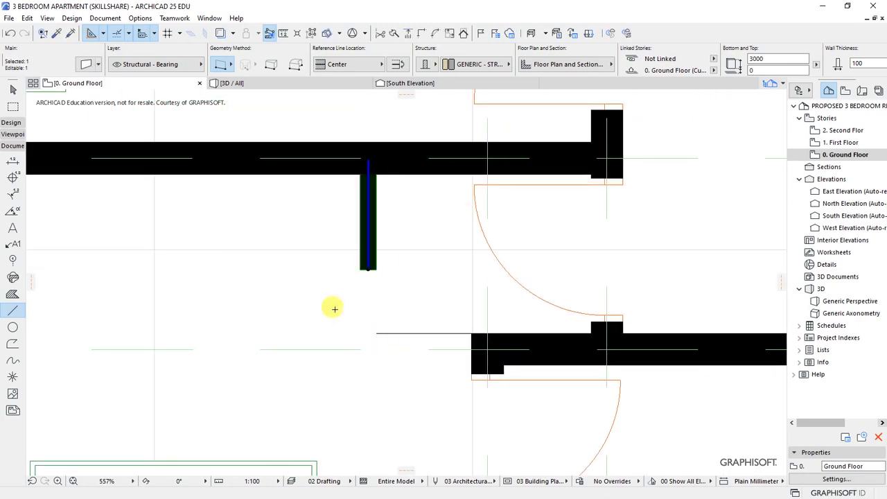
{"action": "left_click", "coordinate": [380, 333], "text": "shift"}
{"action": "key", "text": "Delete"}
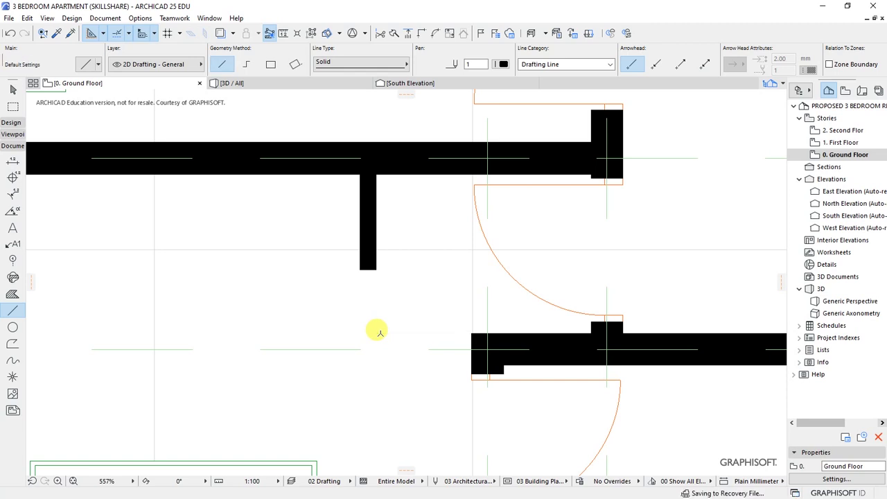
Draw a horizontal line from the master bedroom stub's lower left corner to the inner face of the outer wall
{"action": "scroll", "coordinate": [400, 285], "scroll_direction": "down", "scroll_amount": 4}
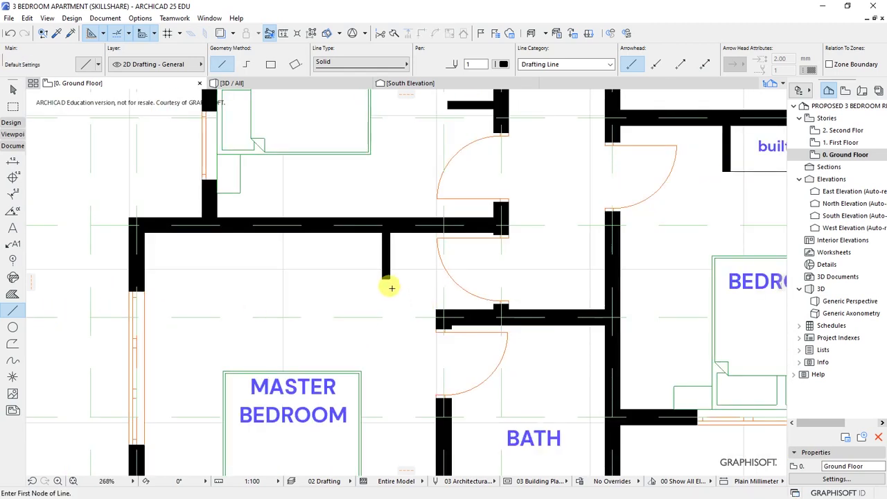
{"action": "left_click", "coordinate": [145, 272]}
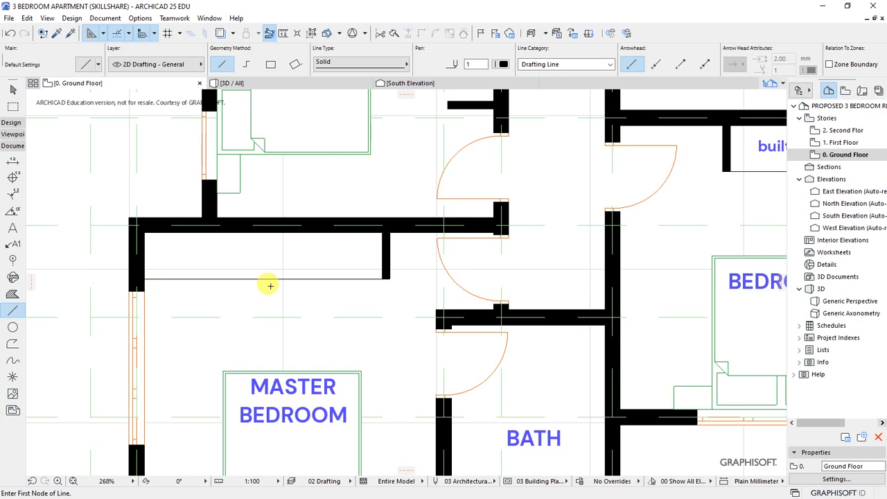
Move the master bedroom's wall stub further left along the wardrobe front line
{"action": "scroll", "coordinate": [416, 278], "scroll_direction": "up", "scroll_amount": 2}
{"action": "left_click", "coordinate": [401, 279], "text": "shift"}
{"action": "key", "text": "ctrl+d"}
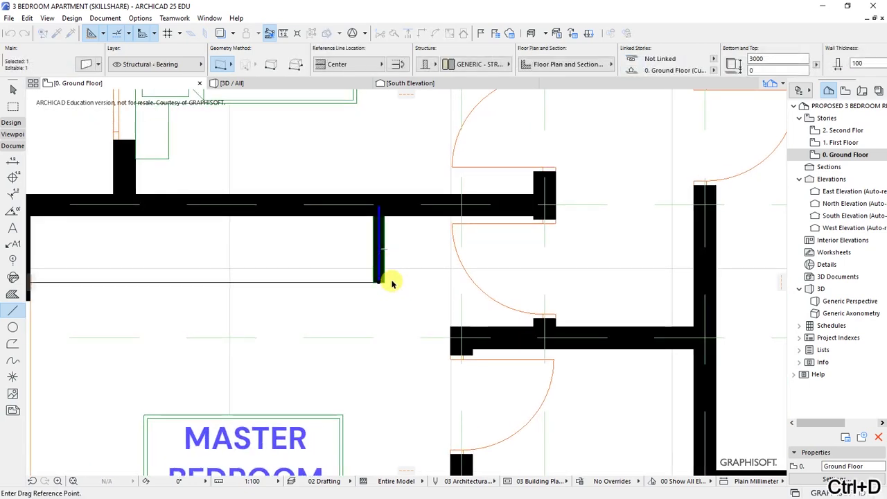
{"action": "left_click", "coordinate": [384, 281]}
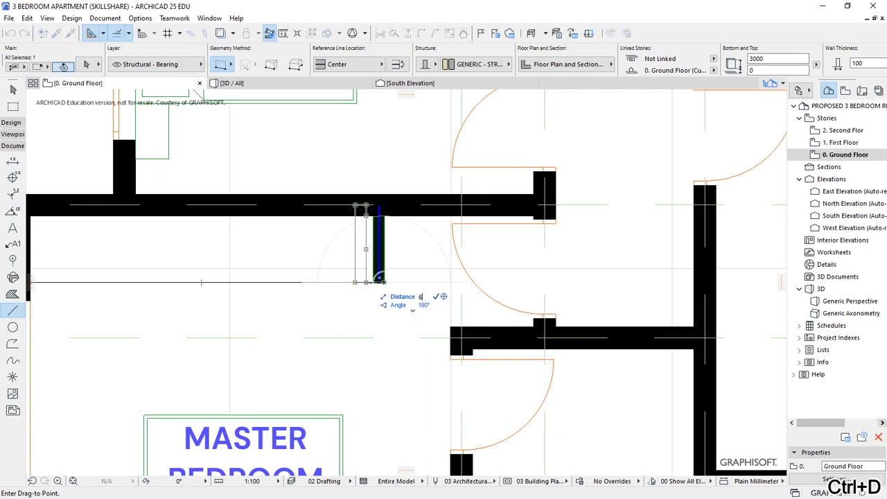
{"action": "left_click", "coordinate": [312, 279]}
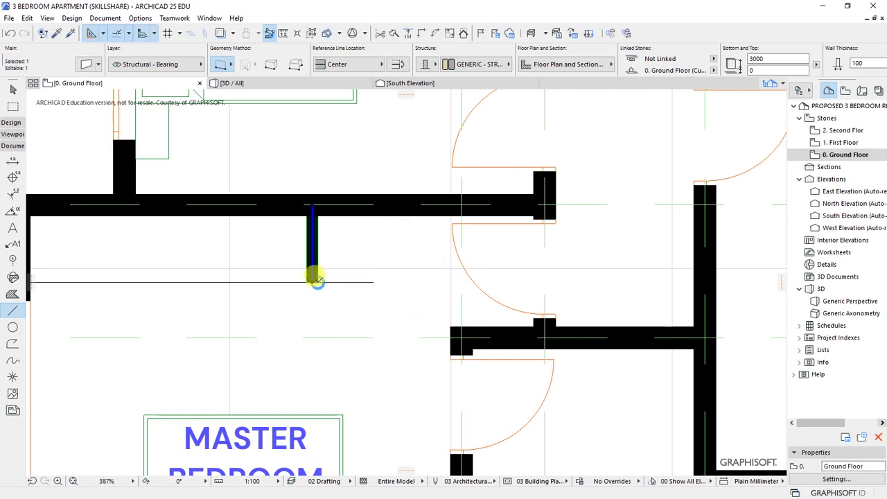
Move the master bedroom's wall stub 300 mm right and trim the part of the front line extending past it
{"action": "key", "text": "ctrl+d"}
{"action": "left_click", "coordinate": [312, 281]}
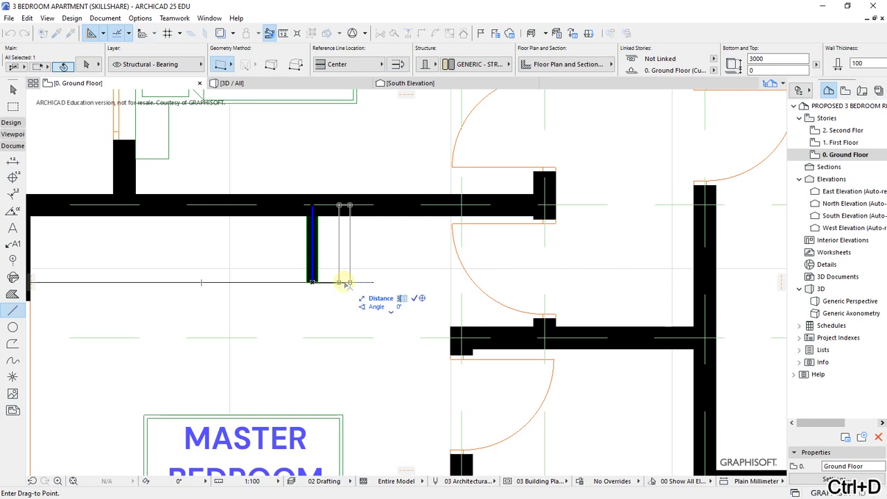
{"action": "type", "text": "300"}
{"action": "key", "text": "Return"}
{"action": "key", "text": "Escape"}
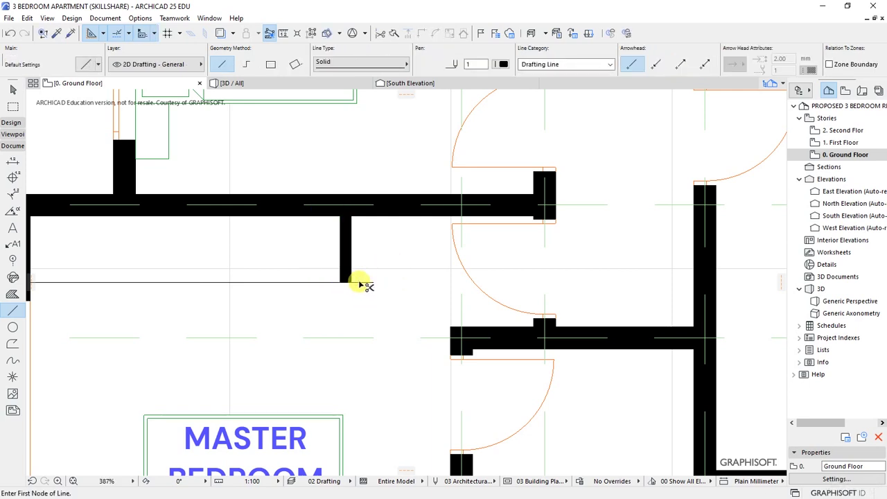
{"action": "scroll", "coordinate": [373, 302], "scroll_direction": "down", "scroll_amount": 3}
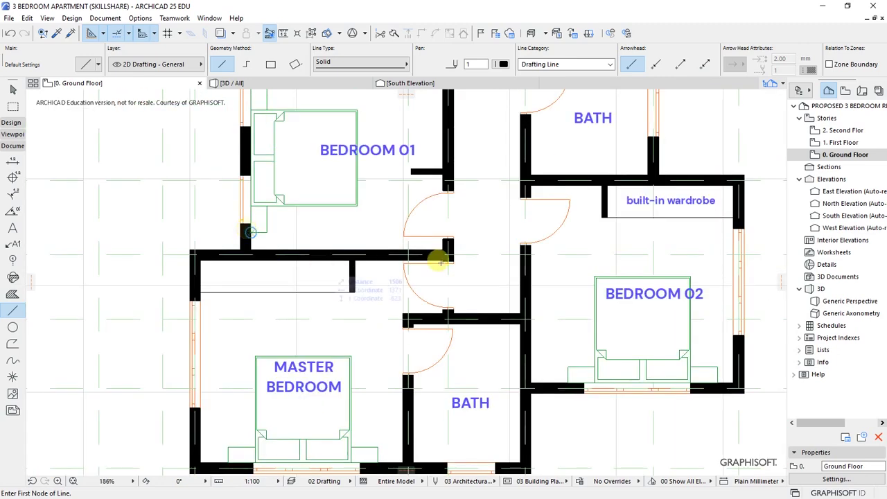
Place a copy of Bedroom 02's built-in wardrobe label inside the master bedroom's wardrobe recess
{"action": "scroll", "coordinate": [252, 233], "scroll_direction": "down", "scroll_amount": 2}
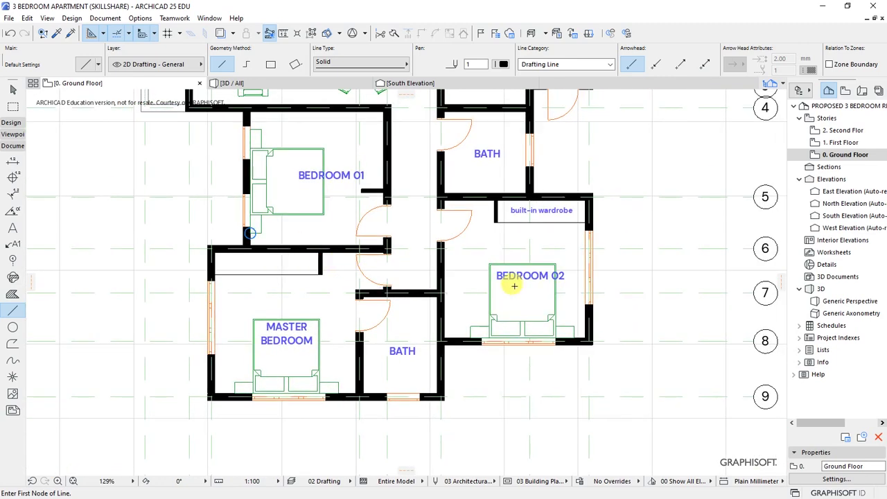
{"action": "right_click", "coordinate": [550, 213]}
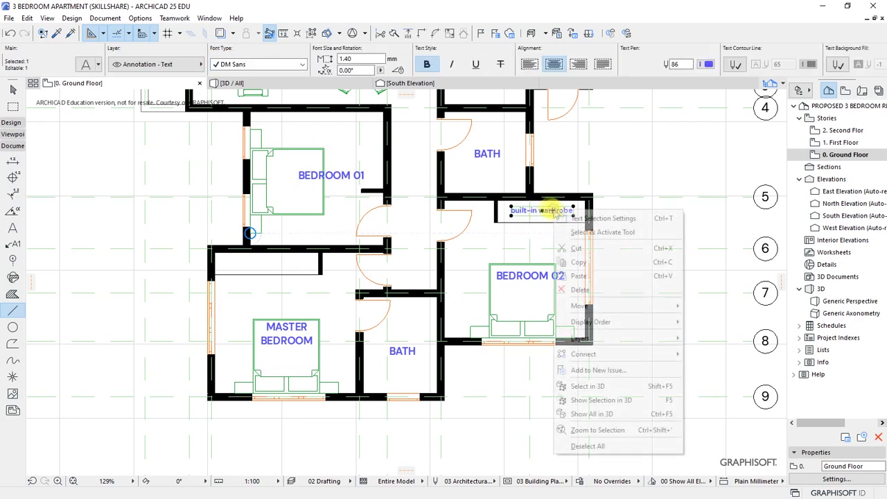
{"action": "mouse_move", "coordinate": [588, 309]}
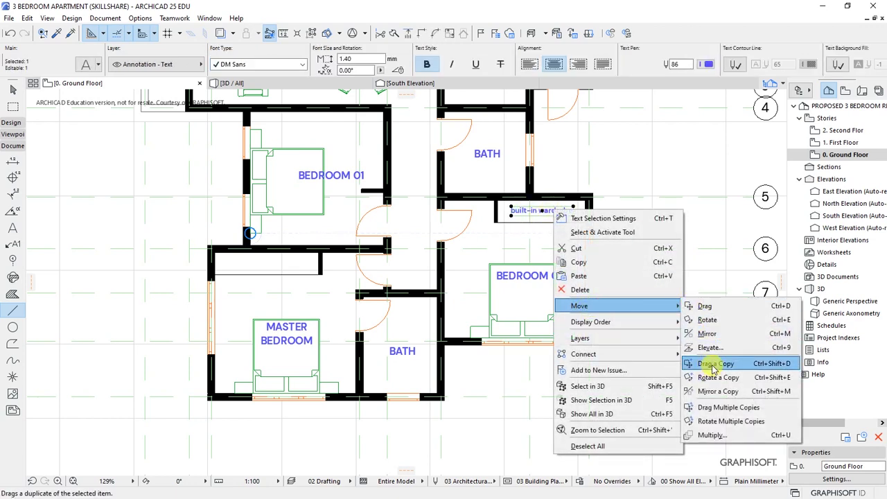
{"action": "left_click", "coordinate": [691, 363]}
{"action": "left_click", "coordinate": [547, 211]}
{"action": "scroll", "coordinate": [241, 275], "scroll_direction": "up", "scroll_amount": 3}
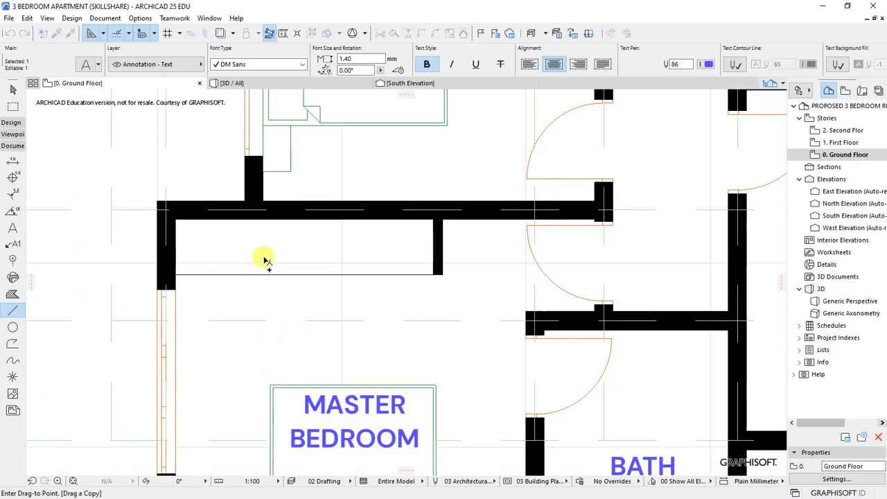
{"action": "left_click", "coordinate": [291, 248]}
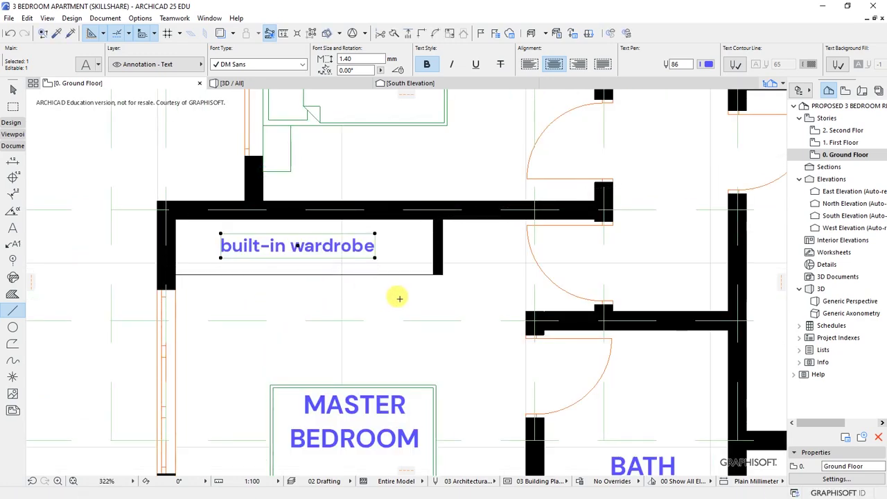
{"action": "scroll", "coordinate": [252, 268], "scroll_direction": "down", "scroll_amount": 4}
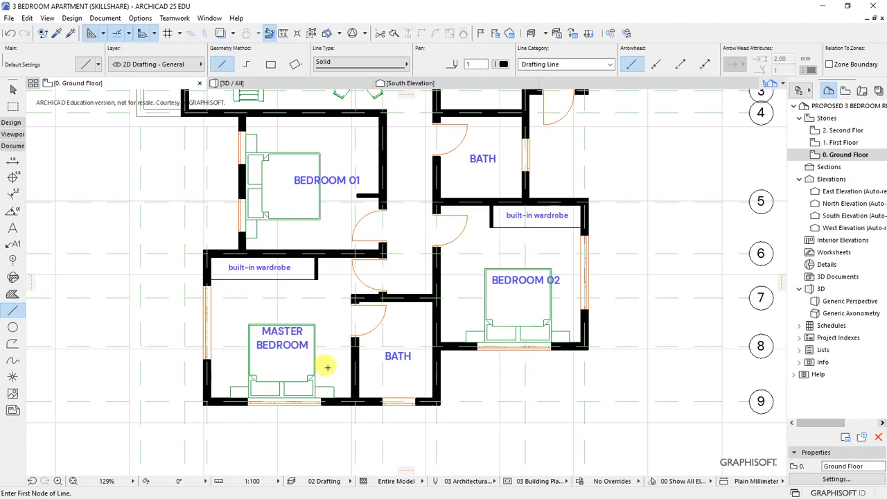
{"action": "scroll", "coordinate": [347, 253], "scroll_direction": "up", "scroll_amount": 2, "text": "shift"}
{"action": "scroll", "coordinate": [349, 162], "scroll_direction": "up", "scroll_amount": 1}
{"action": "scroll", "coordinate": [362, 242], "scroll_direction": "up", "scroll_amount": 4}
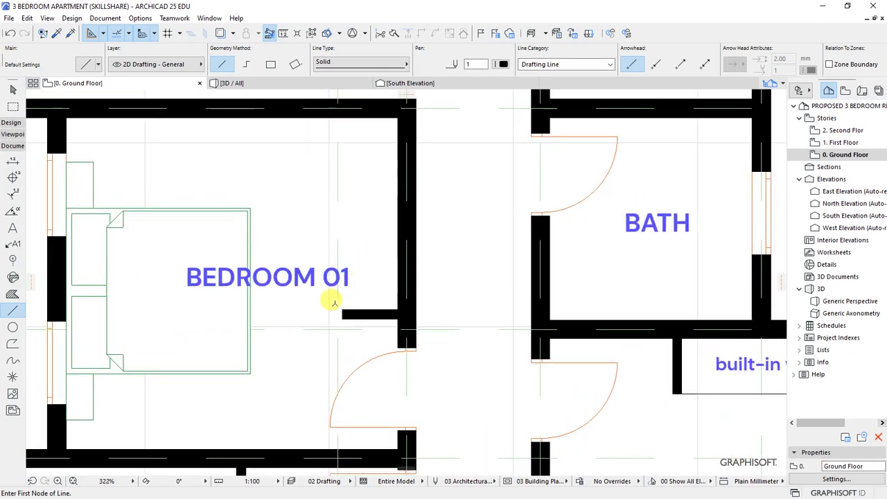
{"action": "scroll", "coordinate": [340, 297], "scroll_direction": "down", "scroll_amount": 2}
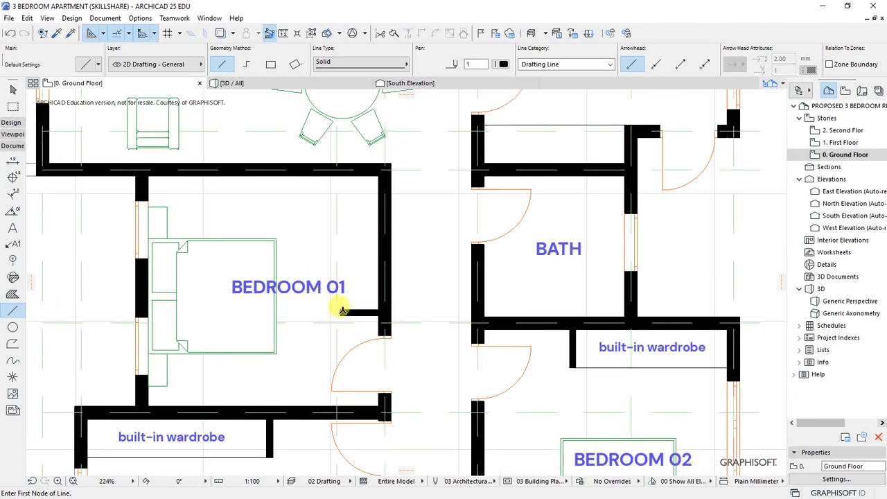
Draw Bedroom 01's wardrobe front line from the stub's left end up to the upper wall, and shift the BEDROOM 01 label left clear of it
{"action": "left_click", "coordinate": [340, 310]}
{"action": "left_click", "coordinate": [340, 177]}
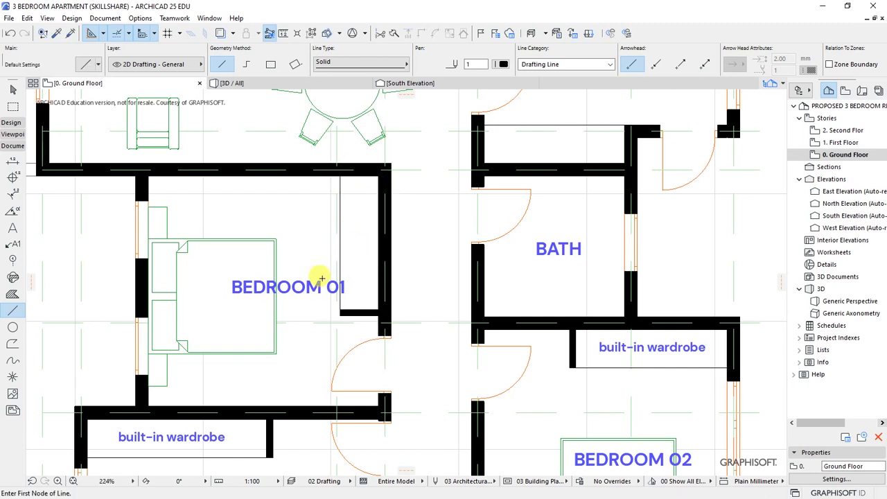
{"action": "left_click", "coordinate": [299, 290], "text": "shift"}
{"action": "key", "text": "ctrl+d"}
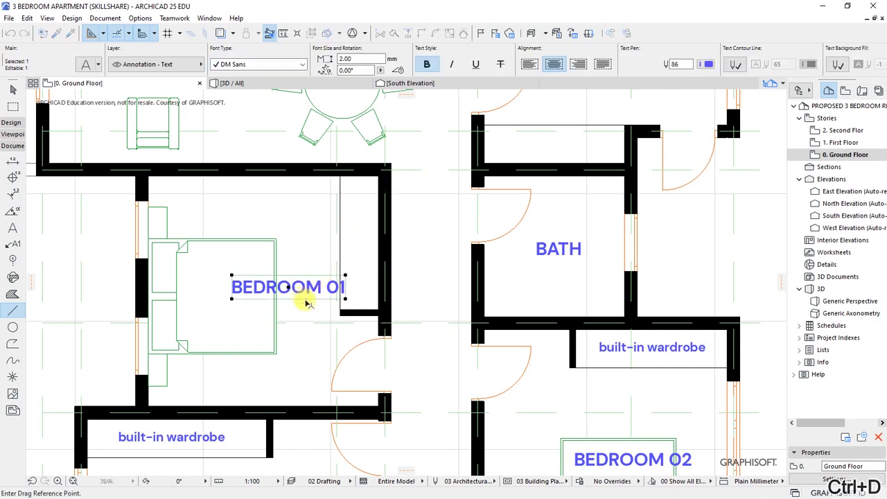
{"action": "left_click", "coordinate": [288, 287]}
{"action": "left_click", "coordinate": [274, 300]}
{"action": "key", "text": "Escape"}
{"action": "scroll", "coordinate": [294, 291], "scroll_direction": "down", "scroll_amount": 3}
{"action": "scroll", "coordinate": [330, 291], "scroll_direction": "down", "scroll_amount": 2}
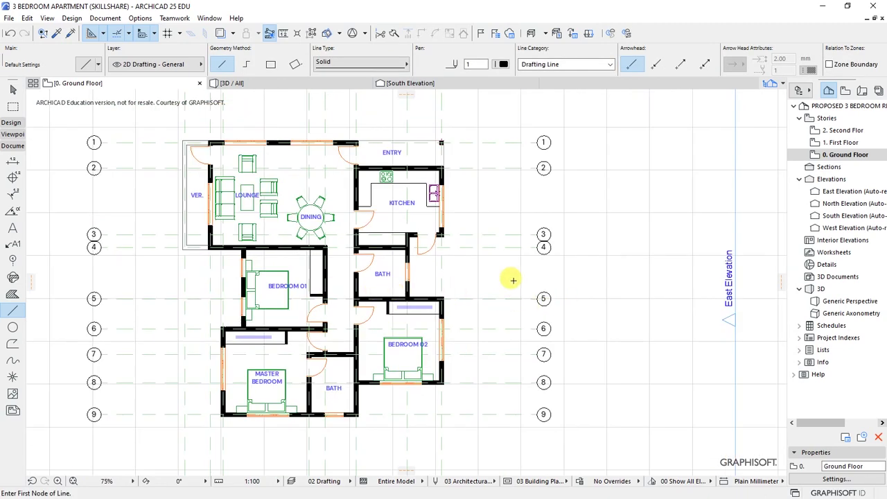
{"action": "scroll", "coordinate": [230, 366], "scroll_direction": "up", "scroll_amount": 2}
{"action": "scroll", "coordinate": [474, 358], "scroll_direction": "down", "scroll_amount": 2}
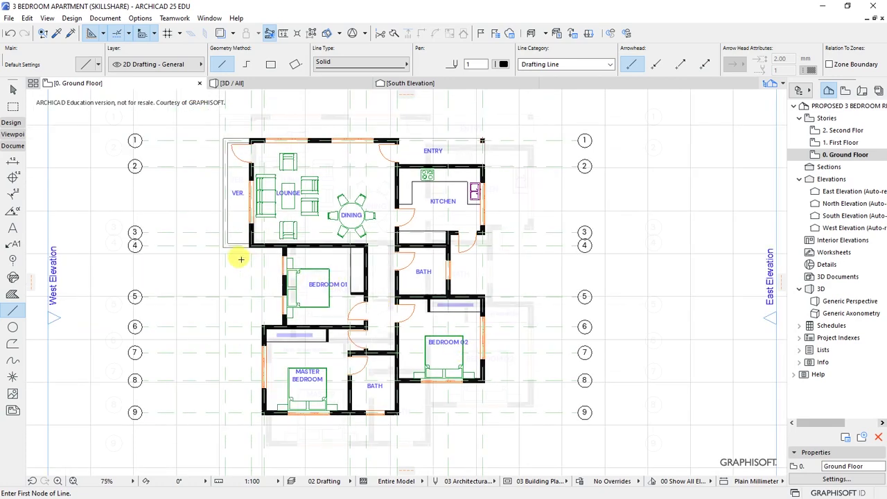
{"action": "scroll", "coordinate": [239, 255], "scroll_direction": "up", "scroll_amount": 2}
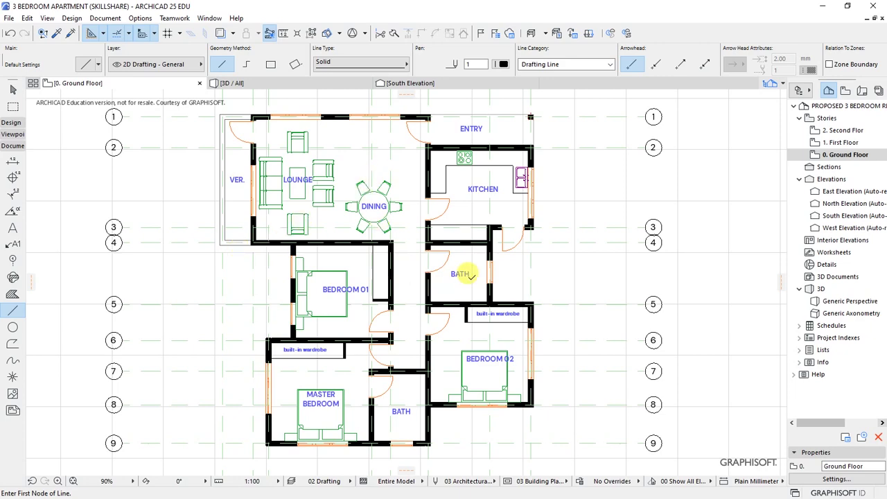
Search the object library for wc, choose WC 25, and place one near the window in the bath above Bedroom 02
{"action": "scroll", "coordinate": [470, 251], "scroll_direction": "up", "scroll_amount": 4}
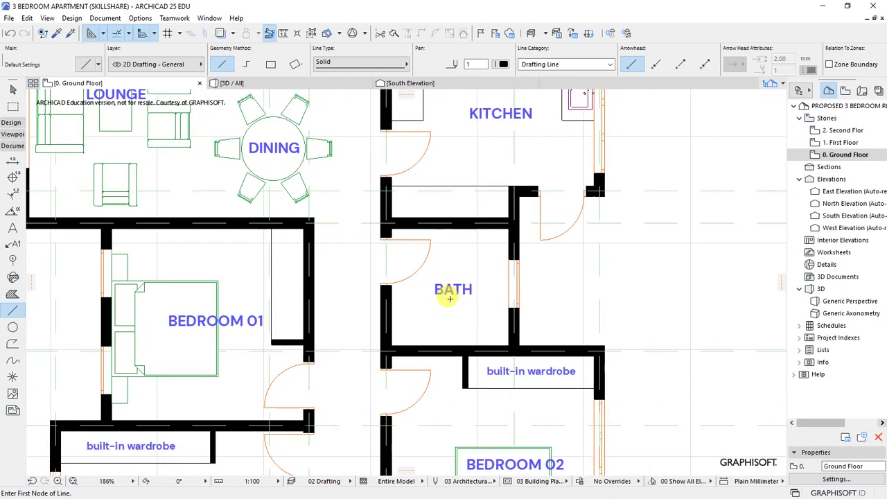
{"action": "left_click", "coordinate": [72, 19]}
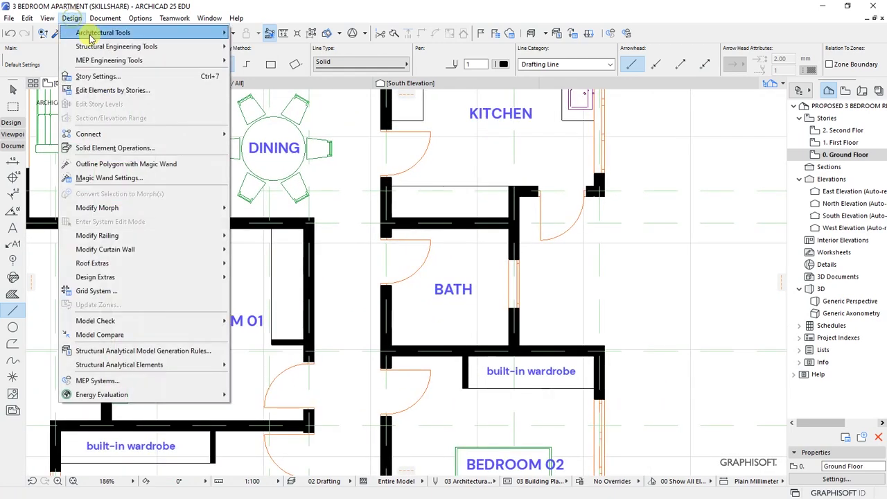
{"action": "mouse_move", "coordinate": [93, 31]}
{"action": "left_click", "coordinate": [258, 302]}
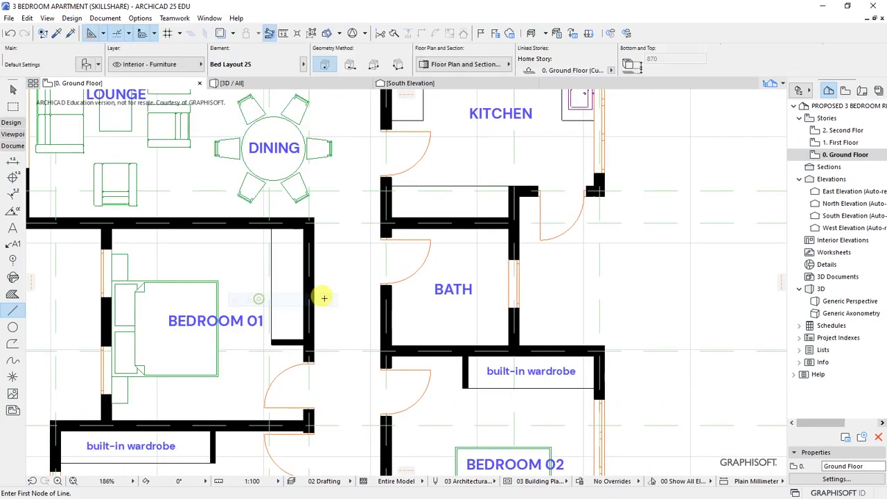
{"action": "key", "text": "ctrl+t"}
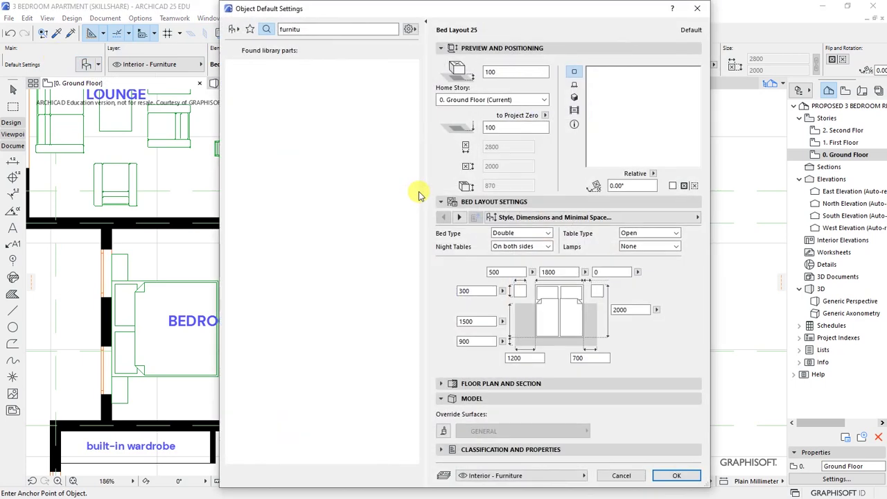
{"action": "double_click", "coordinate": [308, 29]}
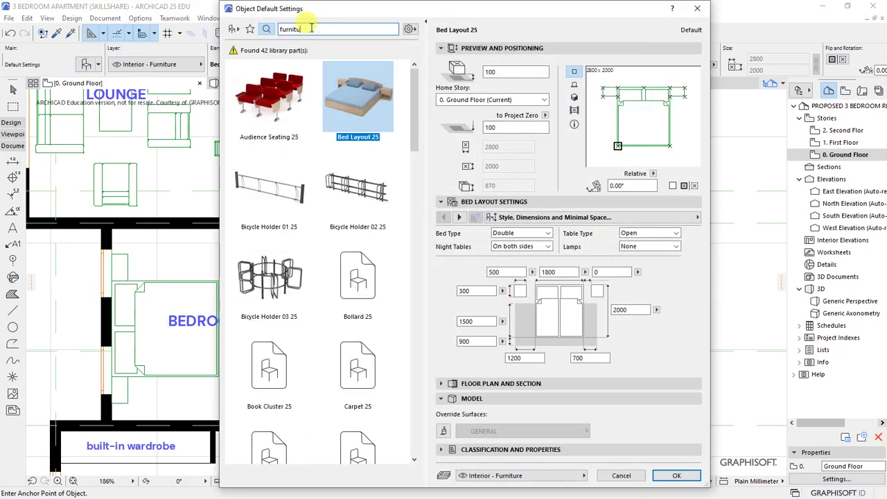
{"action": "type", "text": "wc"}
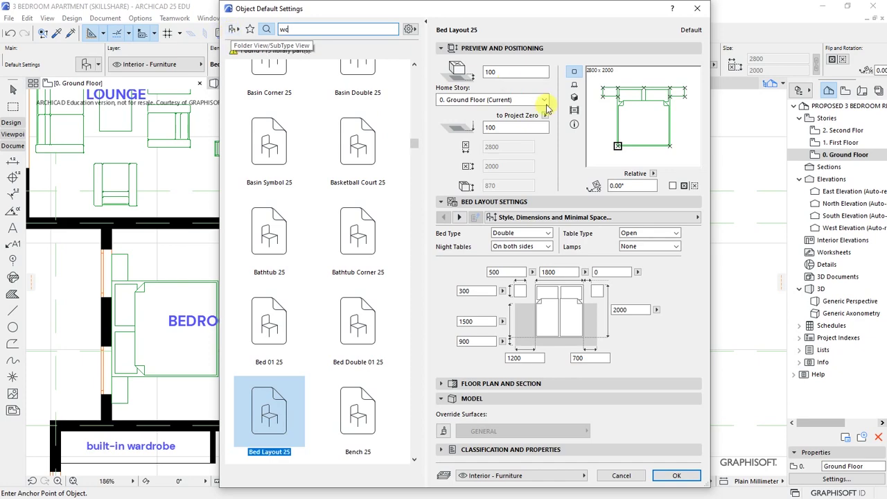
{"action": "key", "text": "Return"}
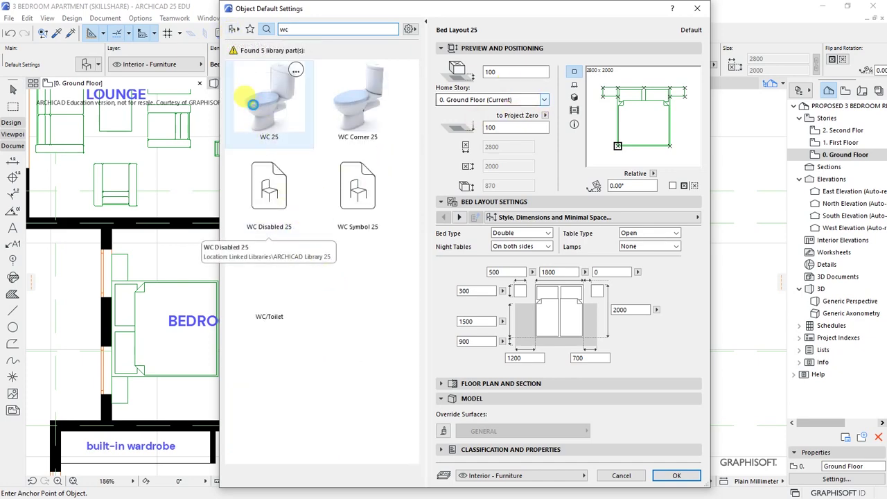
{"action": "left_click", "coordinate": [253, 104]}
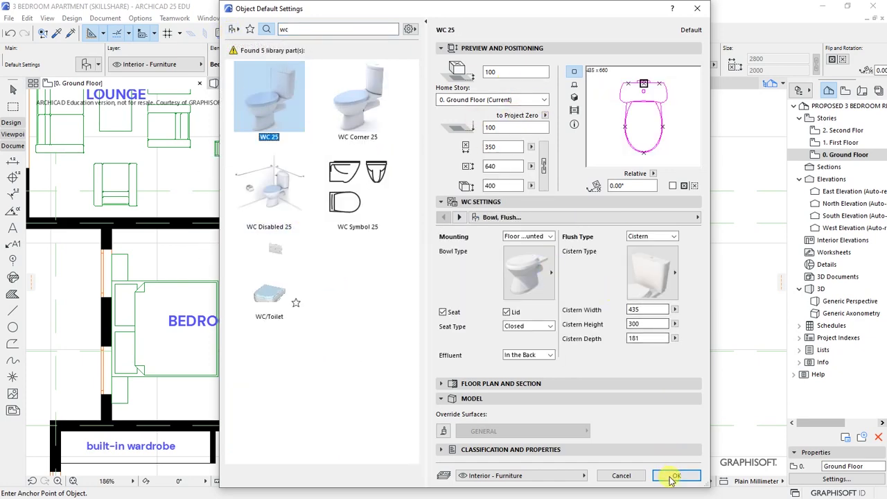
{"action": "left_click", "coordinate": [673, 477]}
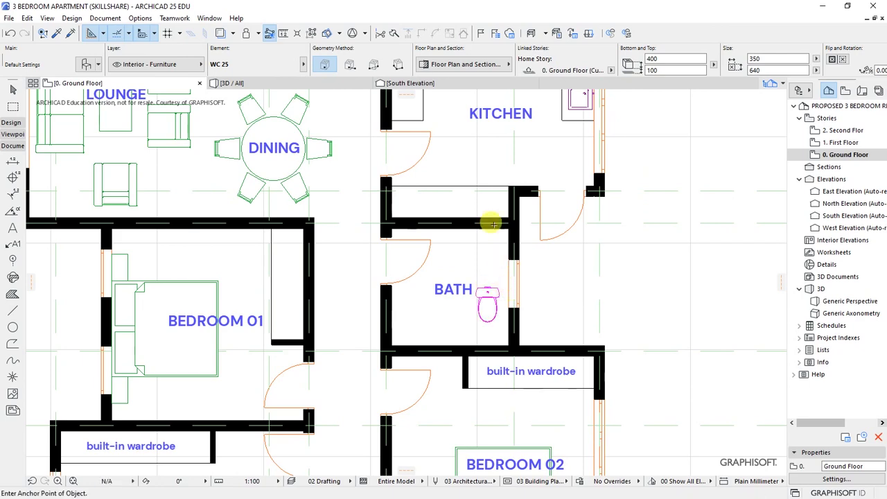
Place another WC 25 in the master bathroom, near the lower outer wall beside the window
{"action": "scroll", "coordinate": [491, 254], "scroll_direction": "down", "scroll_amount": 5}
{"action": "scroll", "coordinate": [538, 358], "scroll_direction": "up", "scroll_amount": 6}
{"action": "left_click", "coordinate": [451, 399]}
{"action": "scroll", "coordinate": [375, 385], "scroll_direction": "down", "scroll_amount": 5}
{"action": "scroll", "coordinate": [427, 386], "scroll_direction": "up", "scroll_amount": 2}
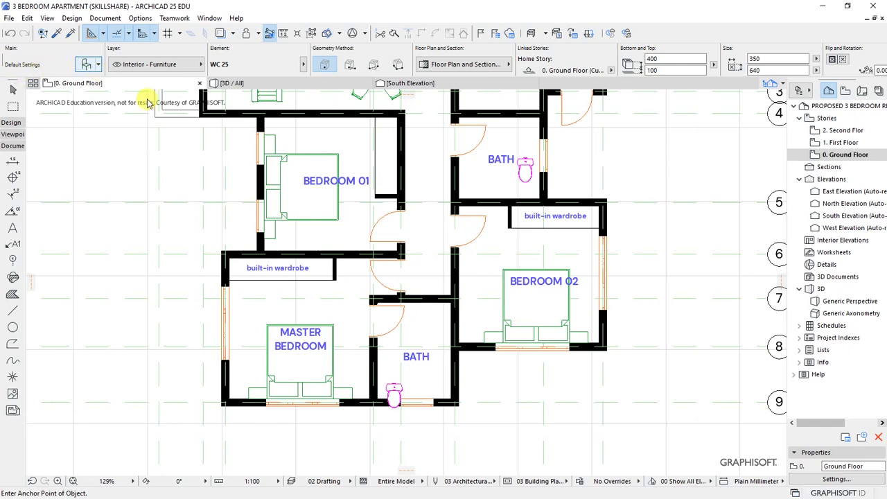
Find Shower Cabin 25 in the object library and place one in the master bathroom and one in the bath above Bedroom 02
{"action": "key", "text": "ctrl+t"}
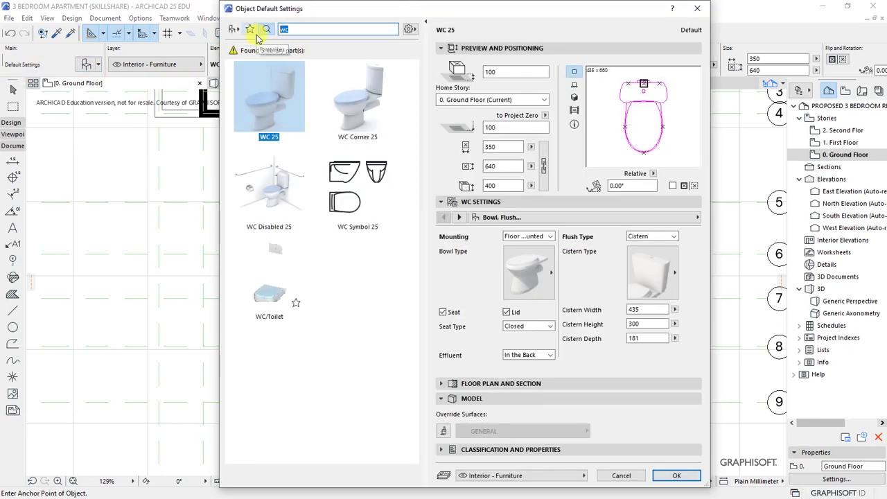
{"action": "type", "text": "shower"}
{"action": "key", "text": "Return"}
{"action": "left_click", "coordinate": [268, 104]}
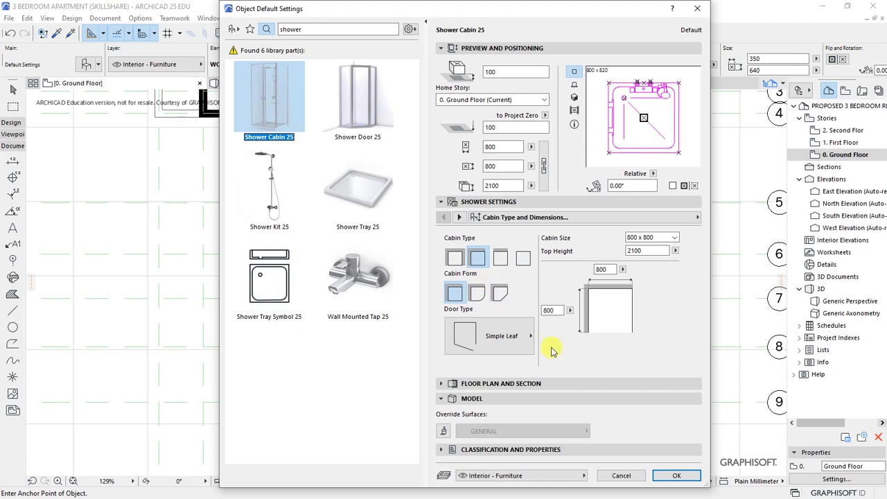
{"action": "left_click", "coordinate": [673, 475]}
{"action": "left_click", "coordinate": [429, 378]}
{"action": "scroll", "coordinate": [440, 426], "scroll_direction": "down", "scroll_amount": 4}
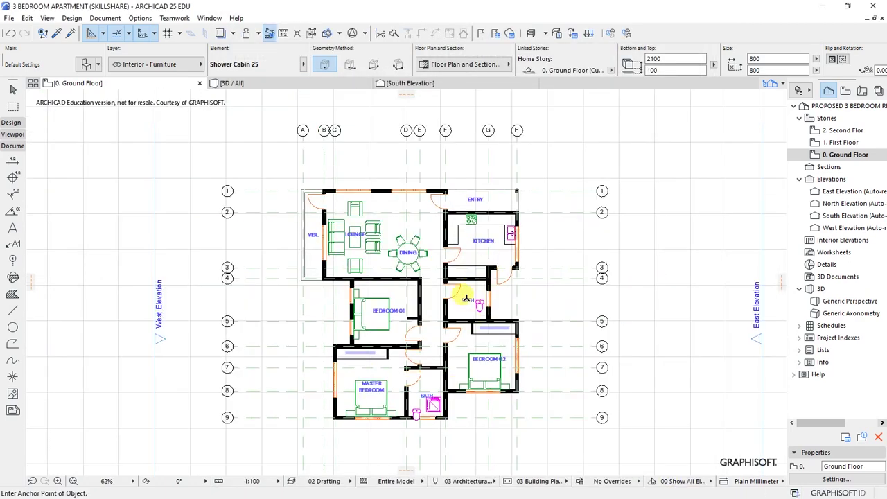
{"action": "scroll", "coordinate": [465, 298], "scroll_direction": "up", "scroll_amount": 7}
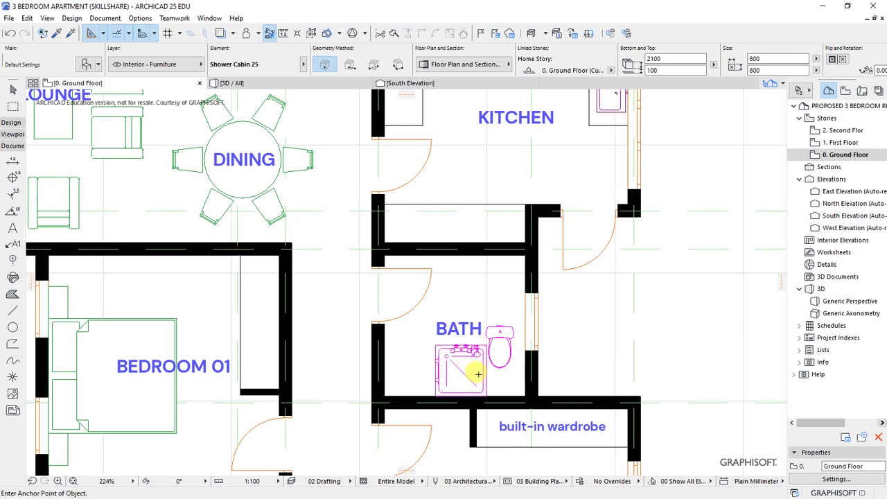
Search the object library for basin and choose Multi-Basin Counter 25
{"action": "left_click", "coordinate": [87, 66]}
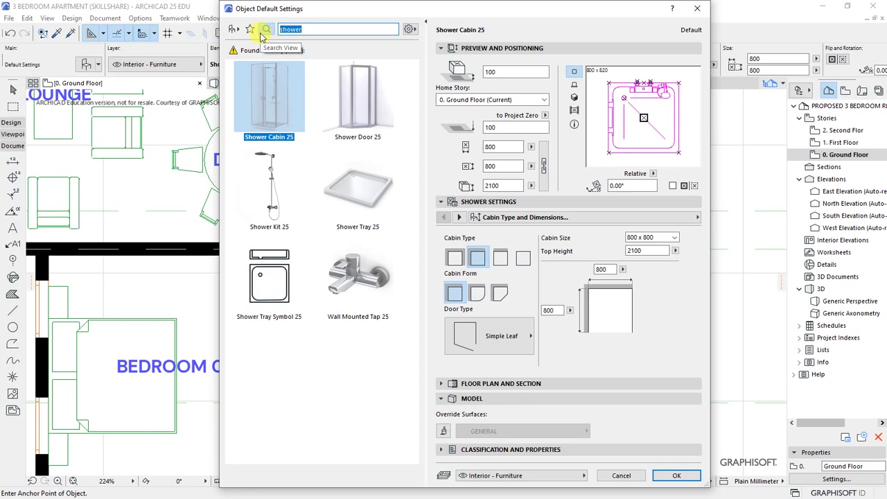
{"action": "type", "text": "basoin"}
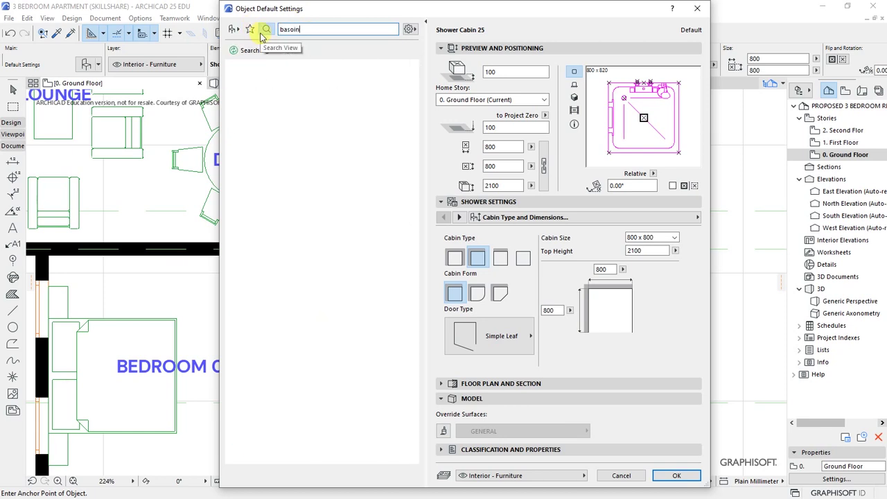
{"action": "key", "text": "BackSpace"}
{"action": "key", "text": "BackSpace"}
{"action": "key", "text": "BackSpace"}
{"action": "type", "text": "in"}
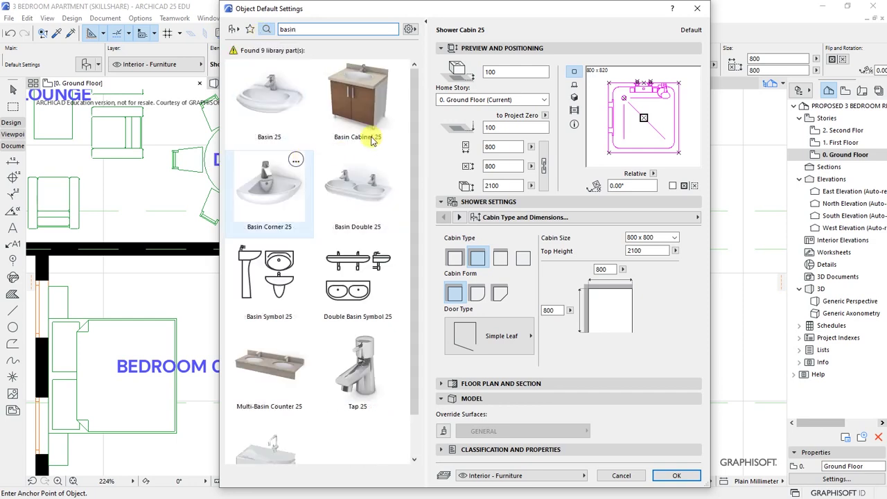
{"action": "left_click", "coordinate": [414, 459]}
{"action": "left_click", "coordinate": [261, 310]}
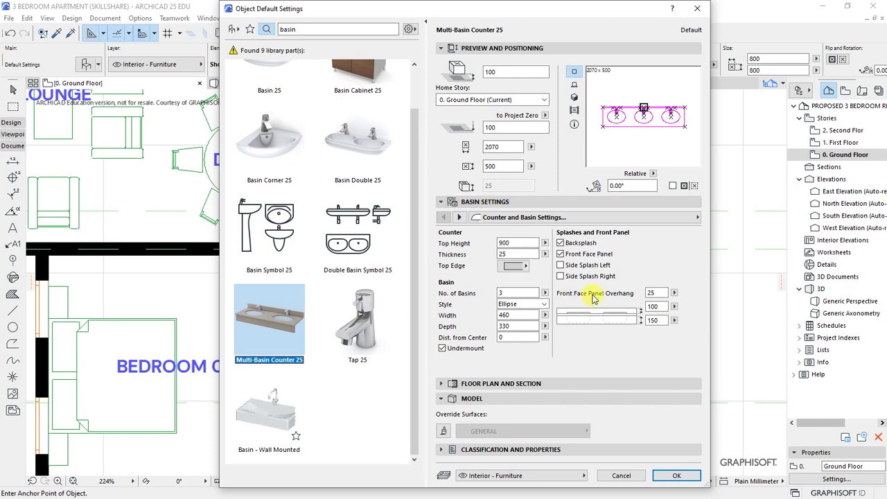
Set the counter to 1 basin and place it along the upper wall of the bath above Bedroom 02
{"action": "left_click", "coordinate": [545, 293]}
{"action": "left_click", "coordinate": [506, 292]}
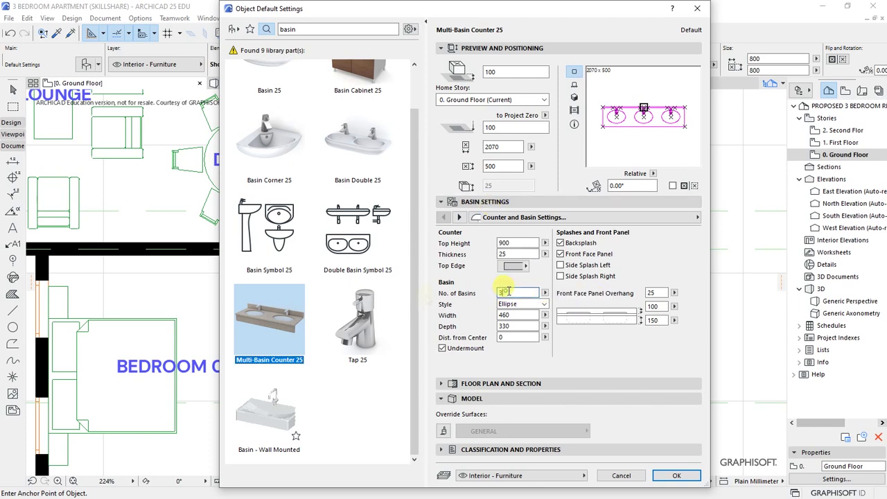
{"action": "left_click", "coordinate": [673, 476]}
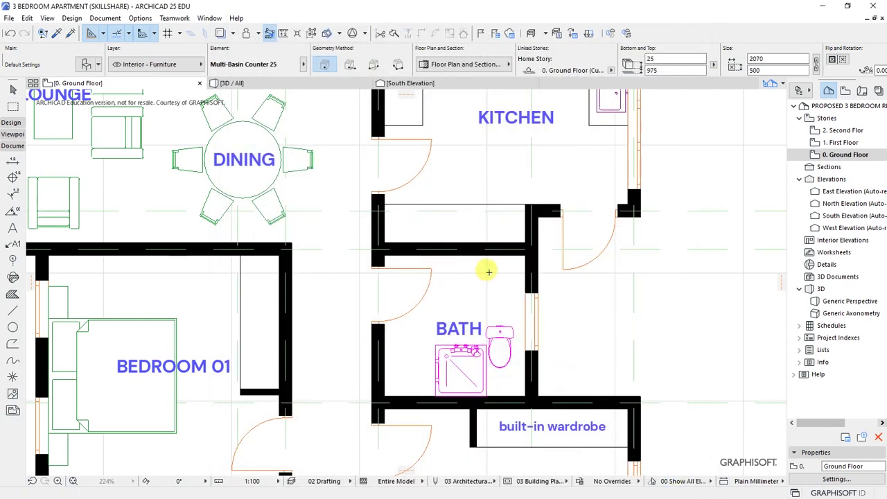
{"action": "scroll", "coordinate": [529, 236], "scroll_direction": "down", "scroll_amount": 5}
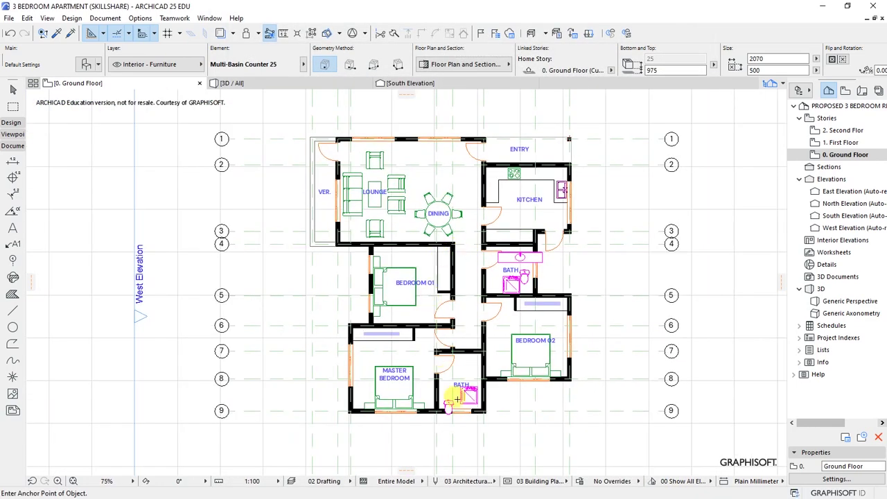
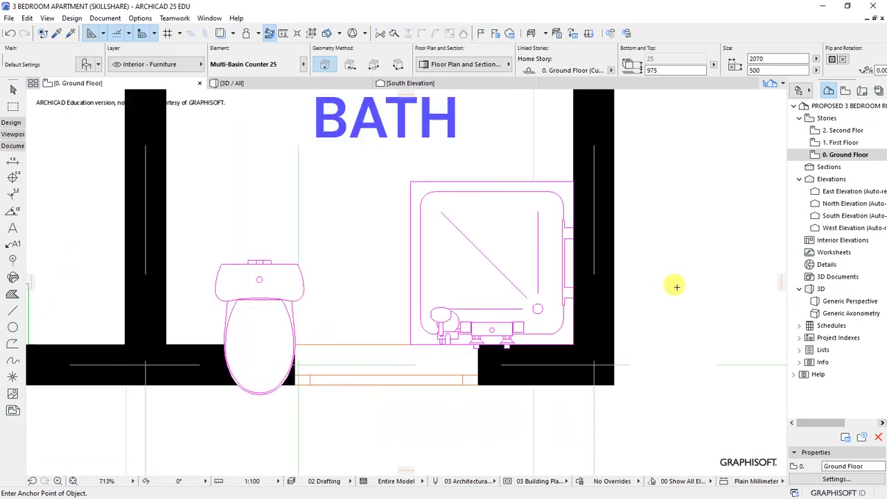
Move the master bathroom's window about 107 mm to the left along the outer wall
{"action": "left_click", "coordinate": [523, 366]}
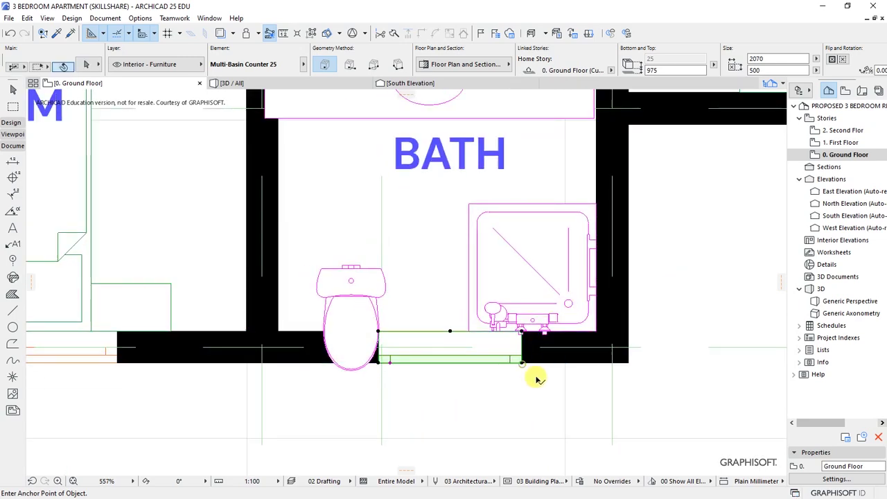
{"action": "key", "text": "ctrl+d"}
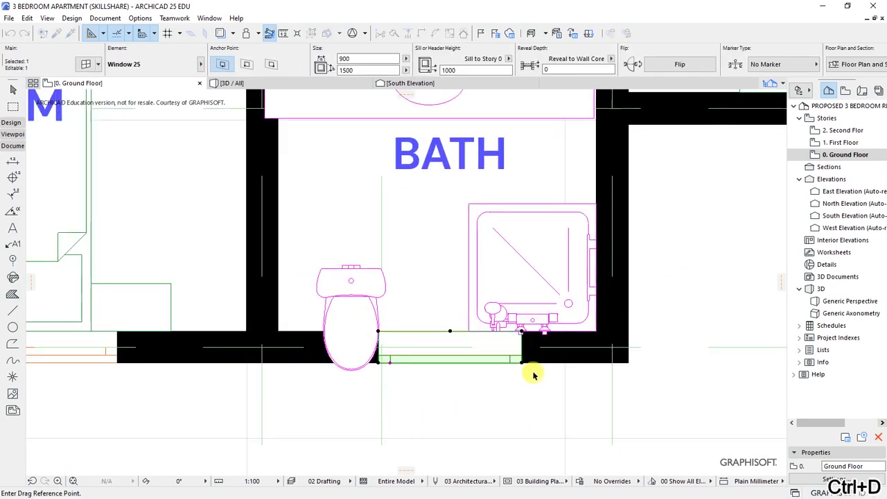
{"action": "left_click", "coordinate": [523, 366]}
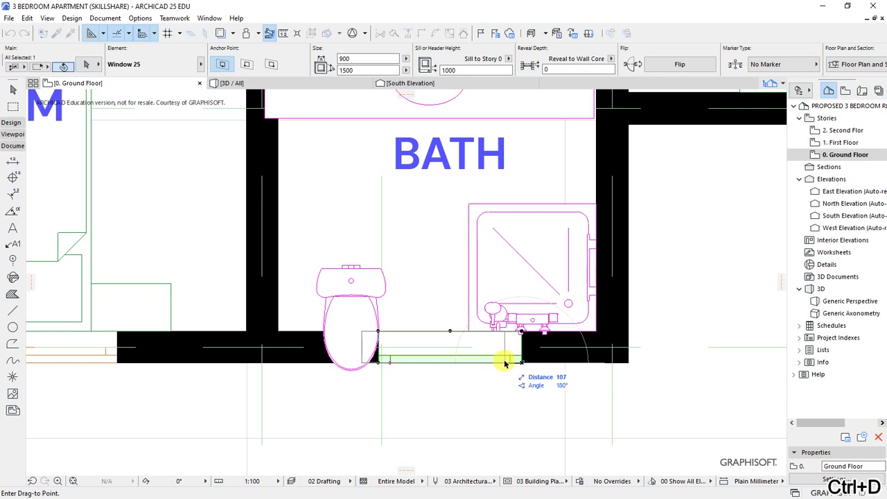
{"action": "key", "text": "Escape"}
{"action": "key", "text": "ctrl+z"}
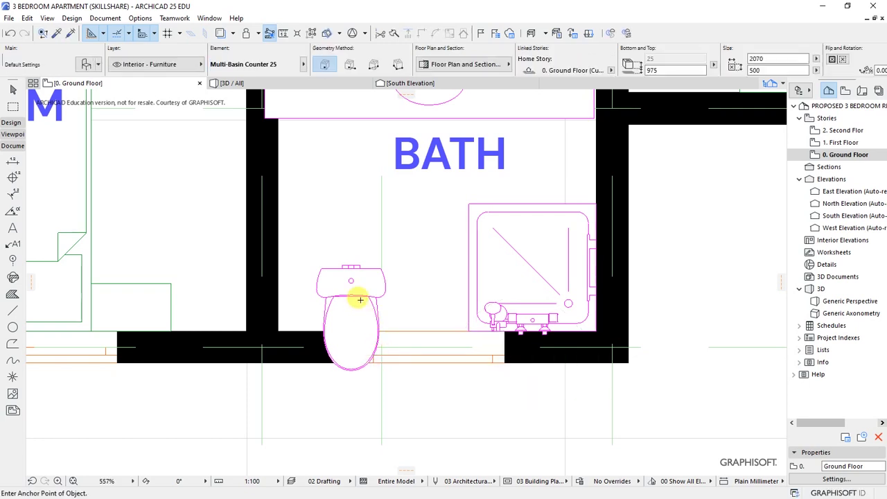
Mirror the master bathroom's WC about a horizontal axis so its cistern faces the lower outer wall
{"action": "left_click", "coordinate": [353, 284], "text": "shift"}
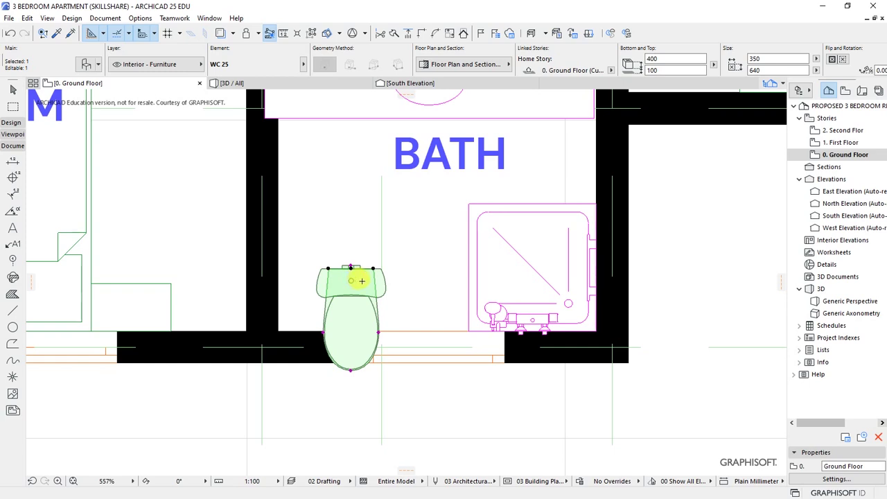
{"action": "right_click", "coordinate": [362, 280]}
{"action": "mouse_move", "coordinate": [396, 334]}
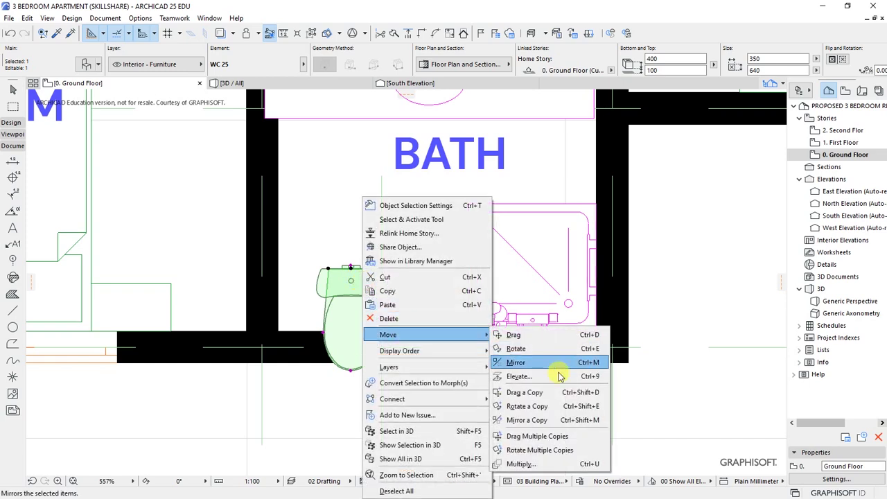
{"action": "left_click", "coordinate": [520, 362]}
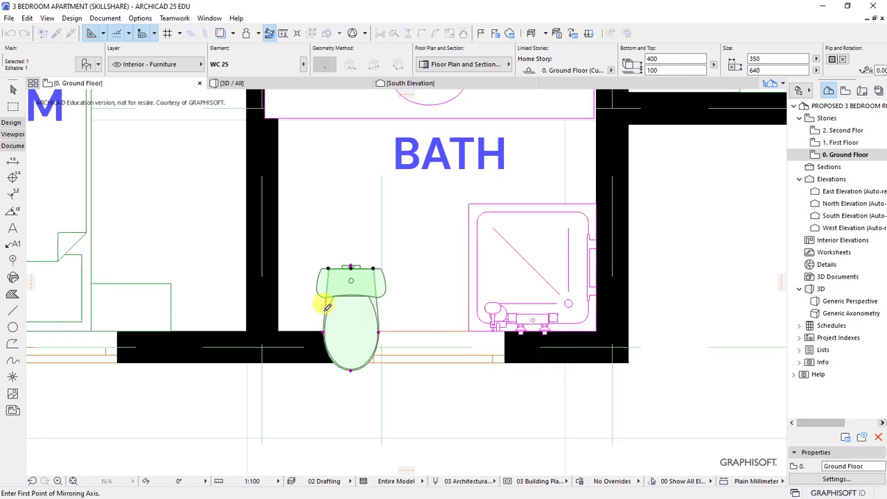
{"action": "left_click", "coordinate": [327, 307]}
{"action": "left_click", "coordinate": [409, 312]}
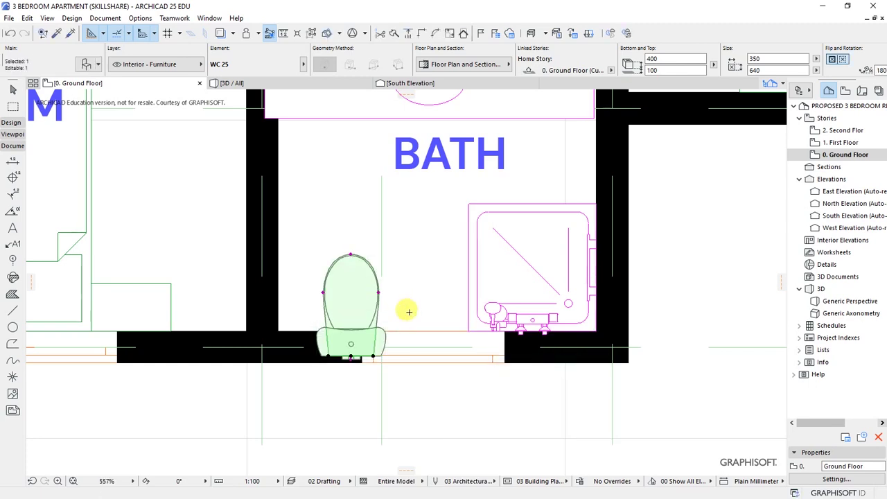
Move the master bathroom's WC up so its cistern sits flush against the inner face of the lower outer wall
{"action": "key", "text": "ctrl+d"}
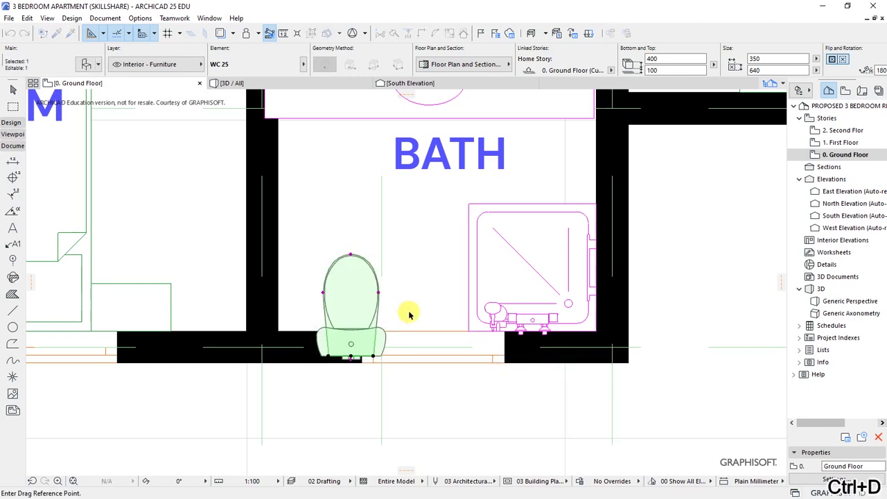
{"action": "scroll", "coordinate": [352, 355], "scroll_direction": "up", "scroll_amount": 2}
{"action": "left_click", "coordinate": [351, 357]}
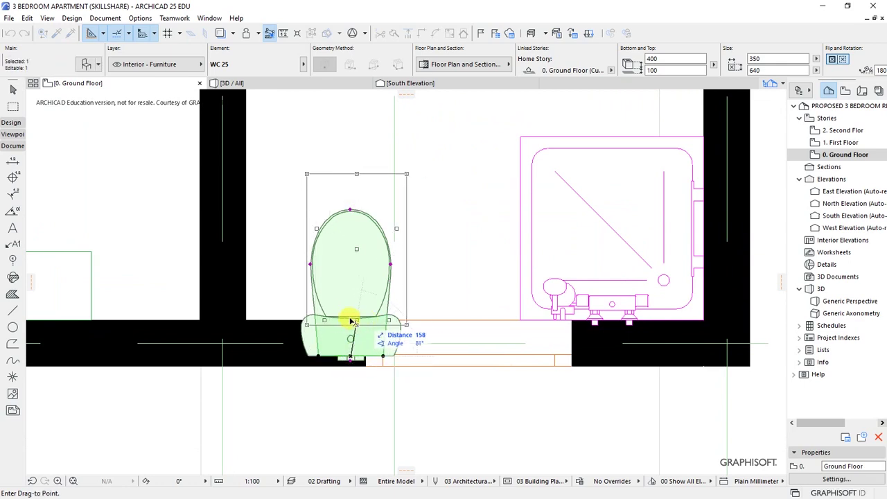
{"action": "left_click", "coordinate": [351, 322]}
{"action": "left_click", "coordinate": [432, 293]}
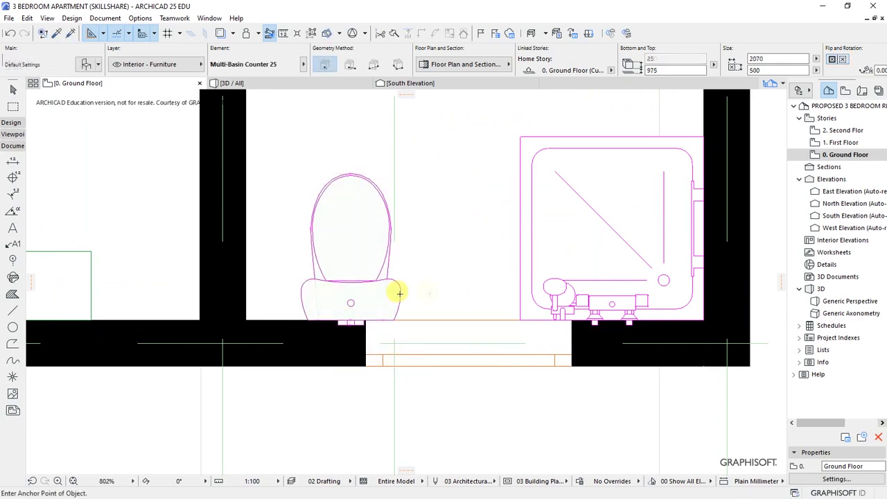
Shift the master bathroom's WC about 92 mm to the right along the lower wall
{"action": "left_click", "coordinate": [366, 293]}
{"action": "key", "text": "ctrl+d"}
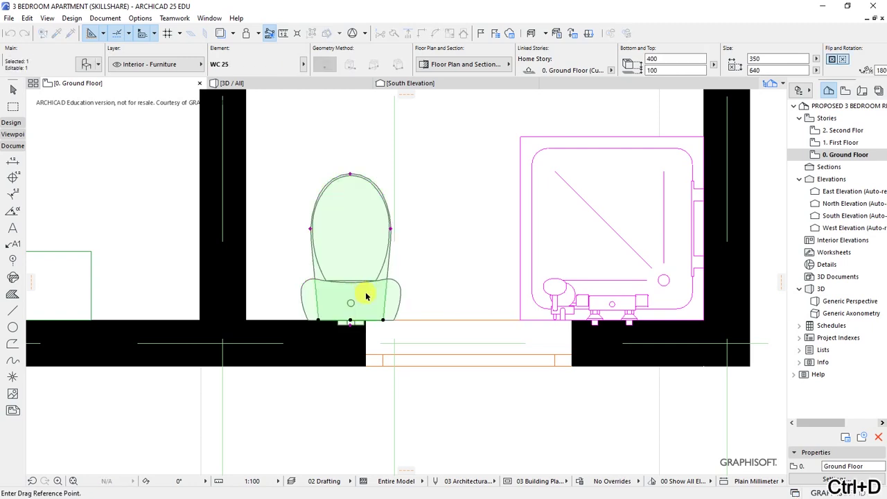
{"action": "left_click", "coordinate": [351, 320]}
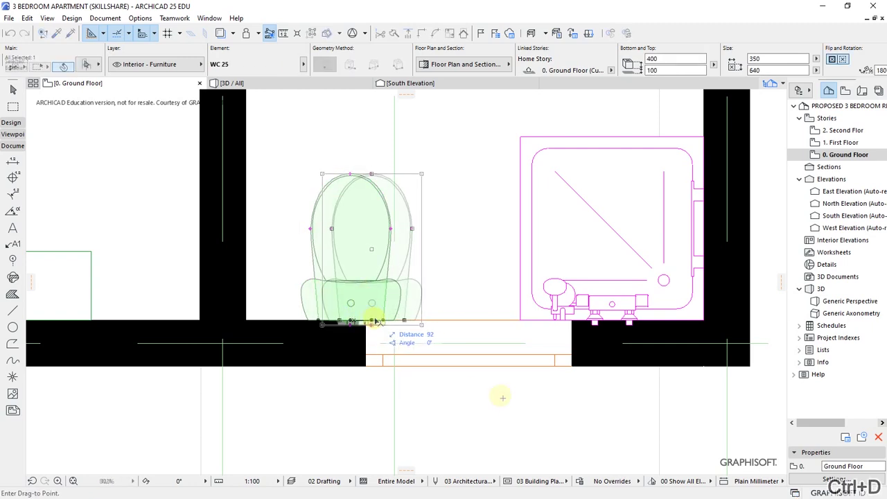
{"action": "left_click", "coordinate": [372, 319]}
{"action": "key", "text": "Escape"}
{"action": "scroll", "coordinate": [353, 399], "scroll_direction": "down", "scroll_amount": 5}
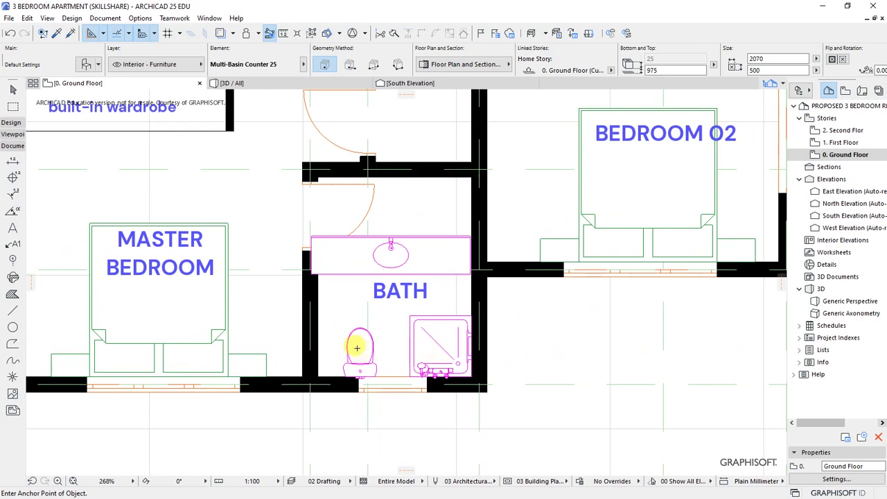
Move the master bathroom's basin counter up so its back edge sits against the upper wall
{"action": "left_click", "coordinate": [386, 252]}
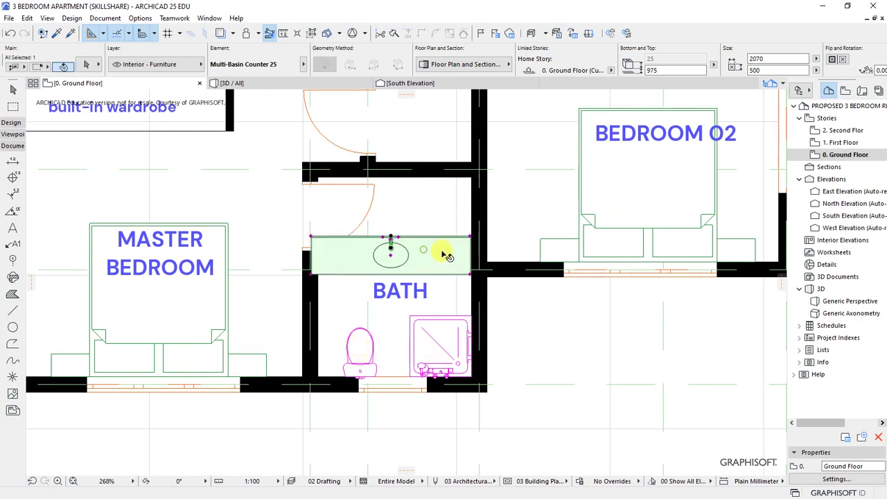
{"action": "right_click", "coordinate": [442, 251]}
{"action": "mouse_move", "coordinate": [547, 335]}
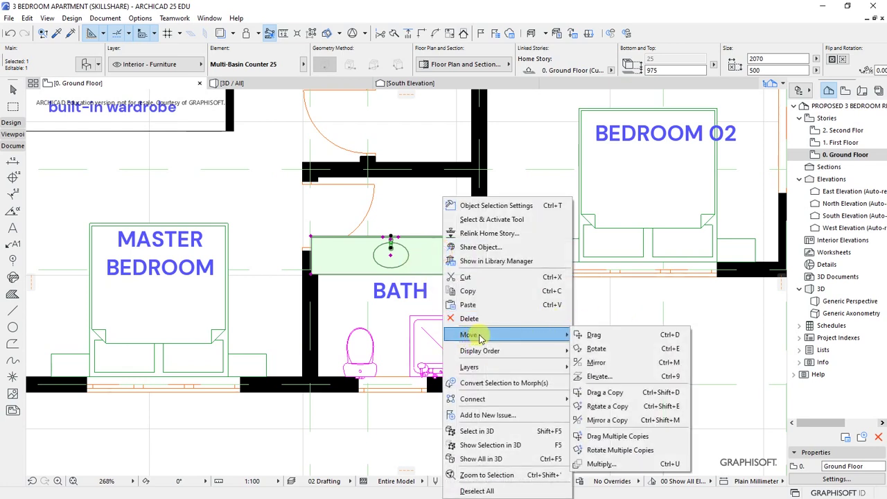
{"action": "left_click", "coordinate": [624, 335]}
{"action": "scroll", "coordinate": [444, 213], "scroll_direction": "up", "scroll_amount": 2}
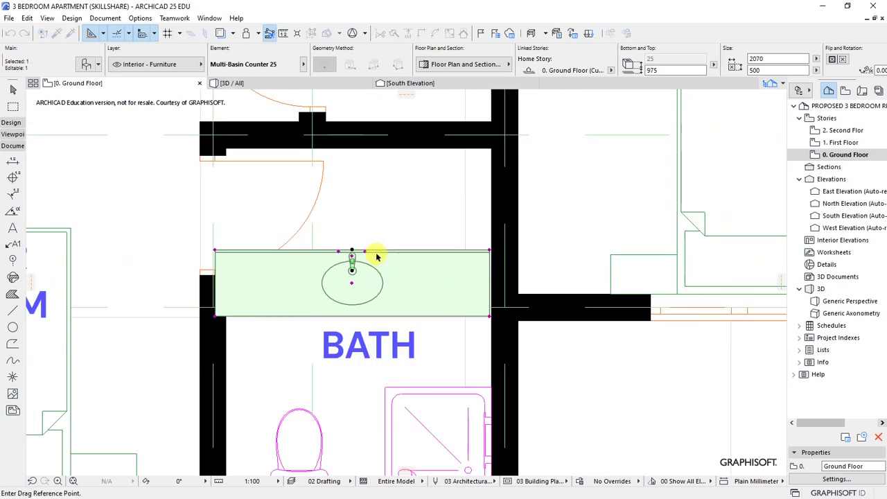
{"action": "left_click", "coordinate": [352, 254]}
{"action": "scroll", "coordinate": [464, 204], "scroll_direction": "down", "scroll_amount": 2}
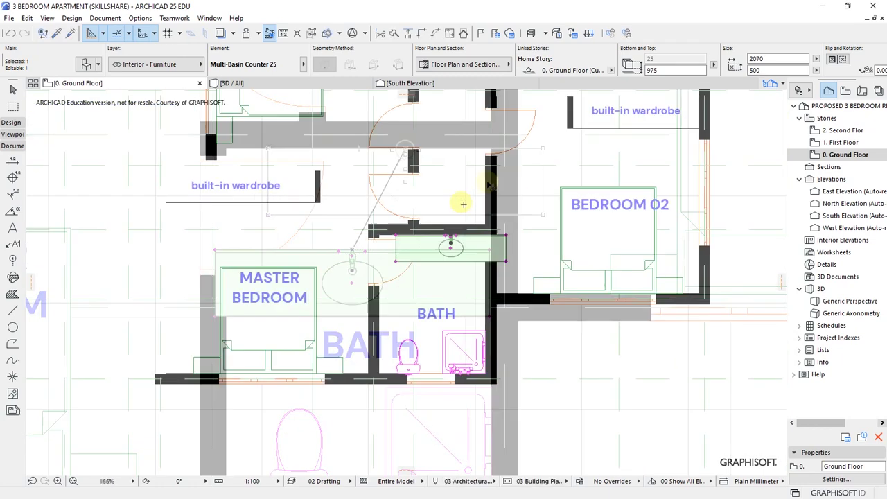
{"action": "scroll", "coordinate": [463, 205], "scroll_direction": "up", "scroll_amount": 4}
Stretch the master bathroom's basin counter to a countertop width of 870 mm
{"action": "left_click", "coordinate": [559, 261]}
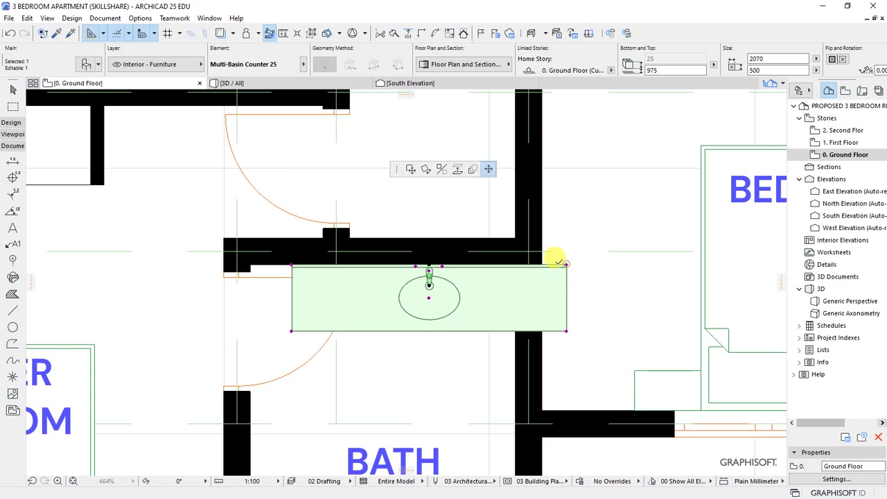
{"action": "left_click", "coordinate": [515, 260]}
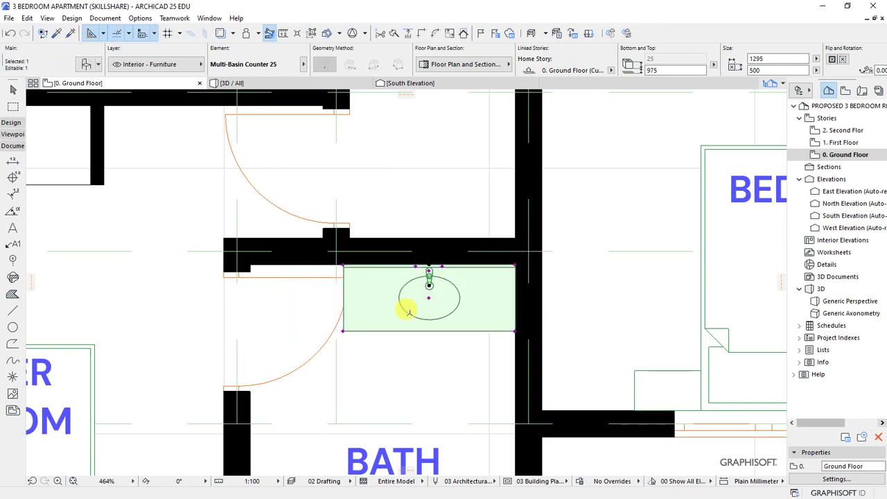
{"action": "left_click", "coordinate": [337, 265]}
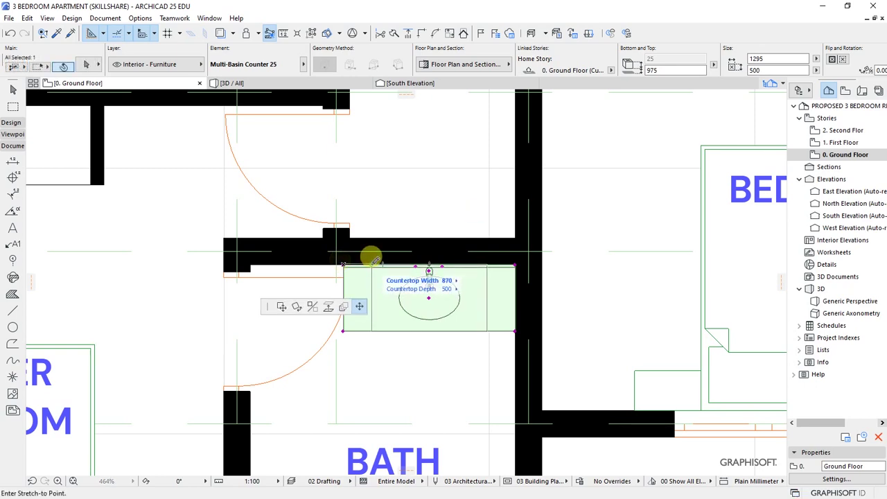
{"action": "left_click", "coordinate": [462, 340]}
{"action": "key", "text": "ctrl+z"}
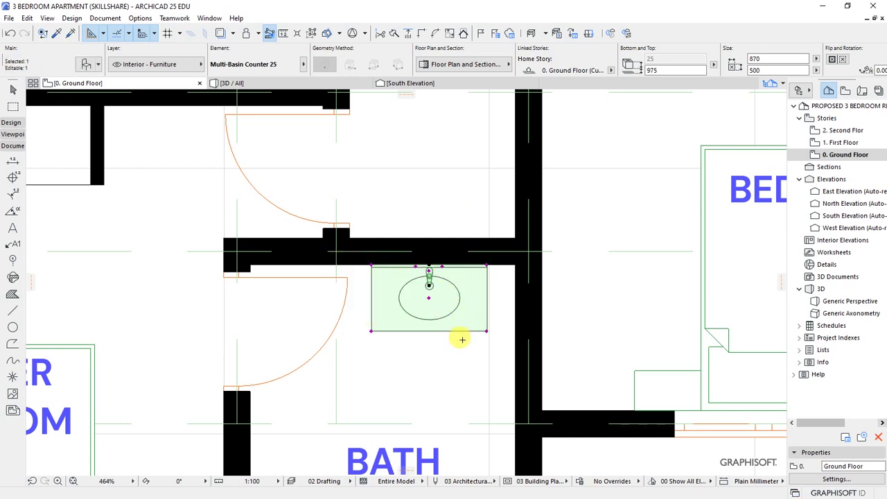
Move the master bathroom's basin counter into the room's upper-right corner and save the project
{"action": "key", "text": "ctrl+d"}
{"action": "scroll", "coordinate": [490, 270], "scroll_direction": "up", "scroll_amount": 3}
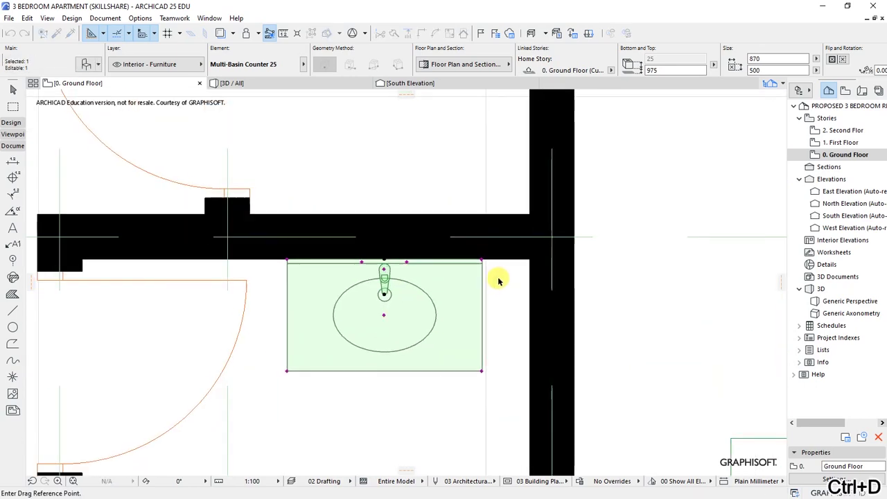
{"action": "left_click", "coordinate": [483, 261]}
{"action": "left_click", "coordinate": [530, 261]}
{"action": "scroll", "coordinate": [412, 239], "scroll_direction": "down", "scroll_amount": 3}
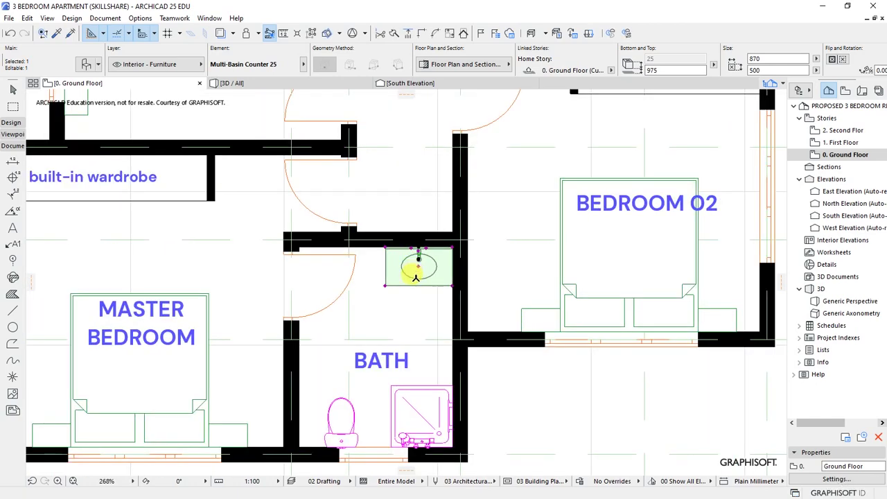
{"action": "key", "text": "Escape"}
{"action": "scroll", "coordinate": [471, 251], "scroll_direction": "down", "scroll_amount": 2}
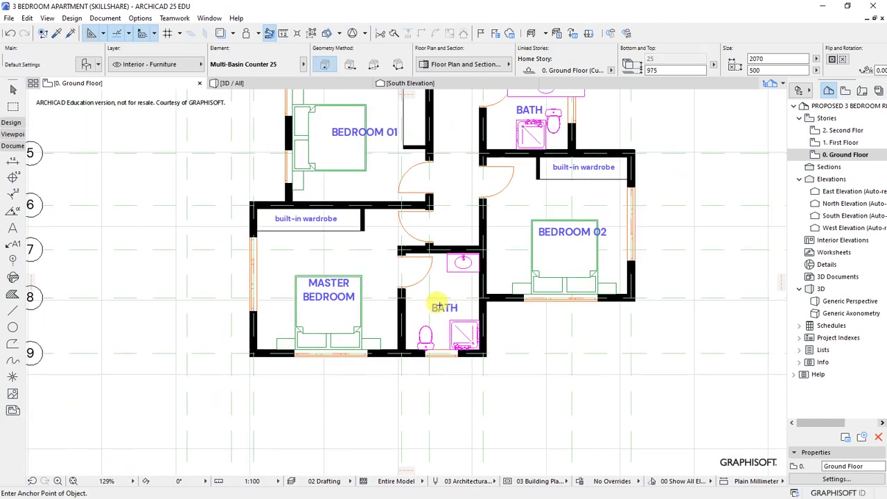
{"action": "scroll", "coordinate": [443, 298], "scroll_direction": "up", "scroll_amount": 3}
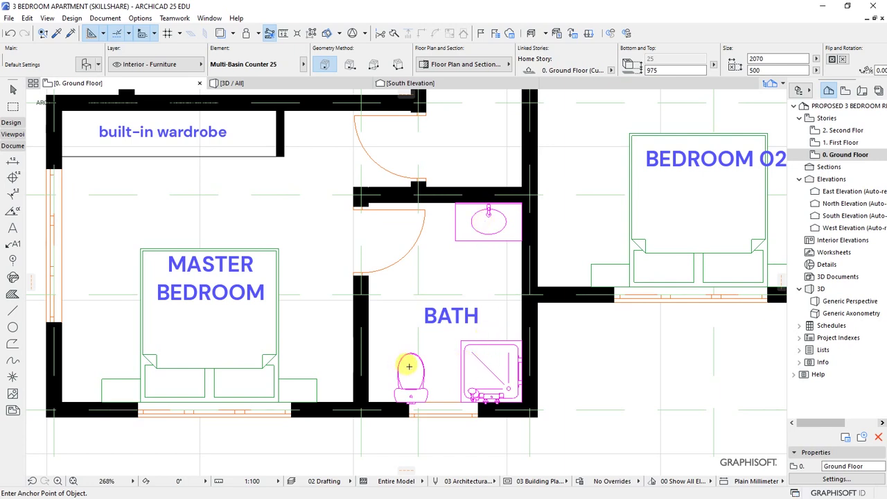
{"action": "key", "text": "ctrl+s"}
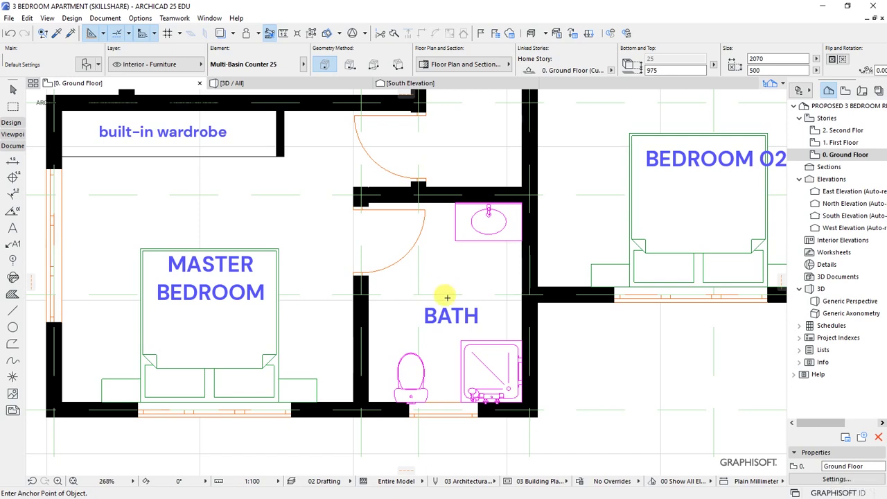
Move the basin counter in the bath above Bedroom 02 up against that bath's upper wall
{"action": "scroll", "coordinate": [432, 390], "scroll_direction": "down", "scroll_amount": 5}
{"action": "scroll", "coordinate": [542, 165], "scroll_direction": "up", "scroll_amount": 5}
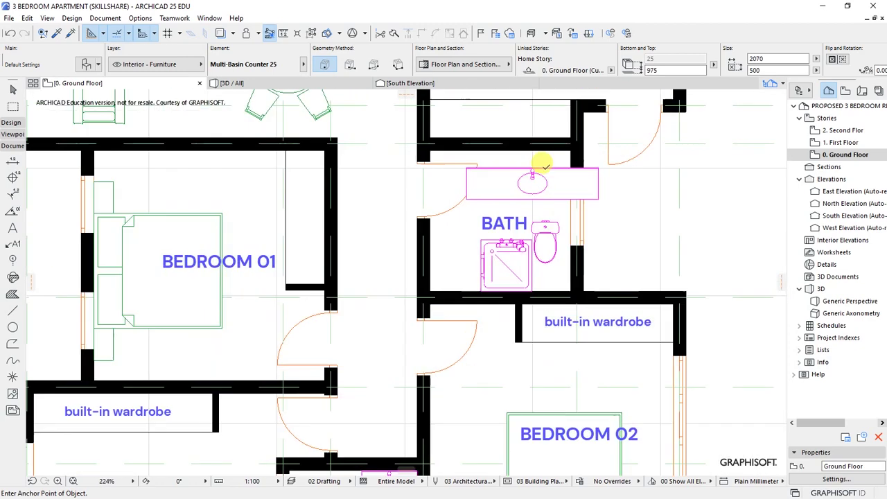
{"action": "scroll", "coordinate": [542, 165], "scroll_direction": "up", "scroll_amount": 1}
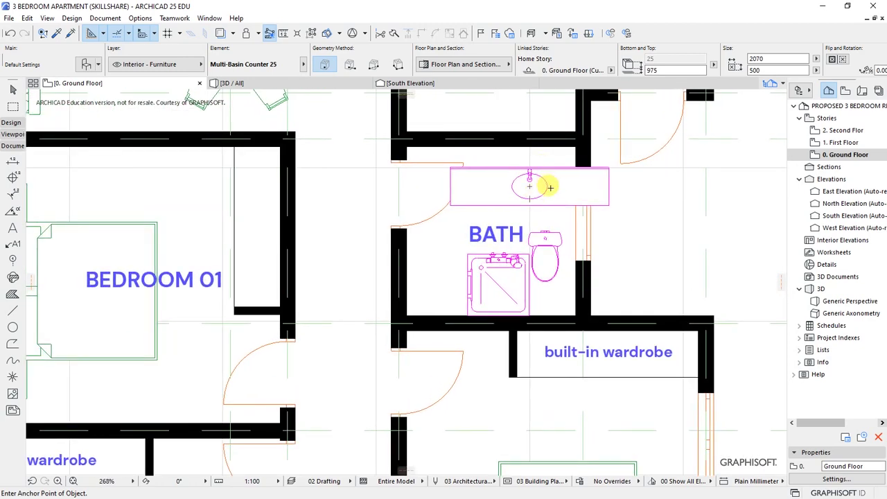
{"action": "left_click", "coordinate": [550, 190]}
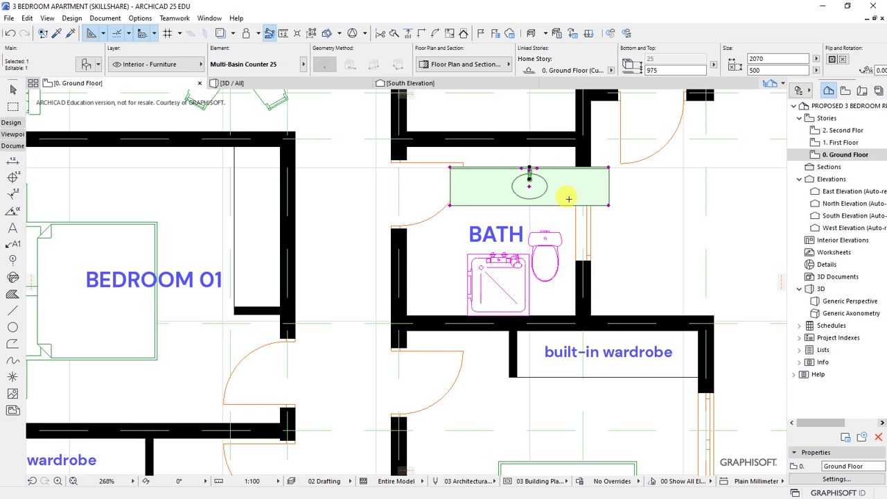
{"action": "key", "text": "ctrl+d"}
{"action": "scroll", "coordinate": [581, 140], "scroll_direction": "up", "scroll_amount": 3}
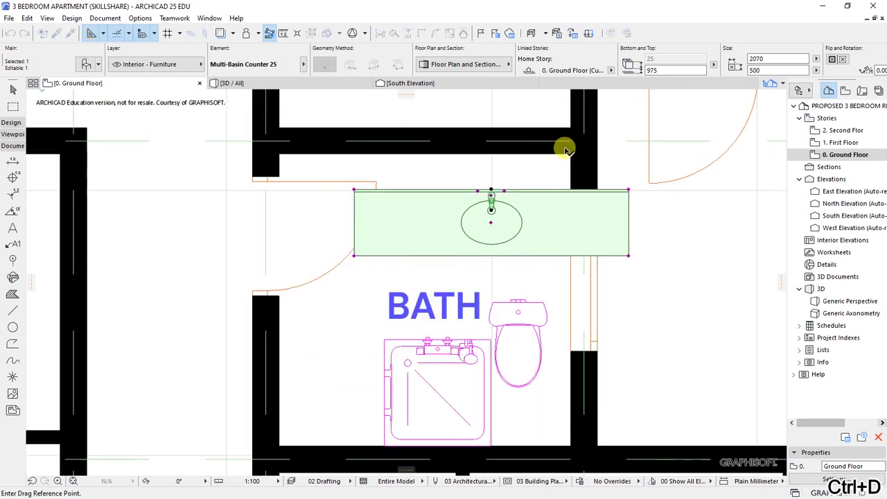
{"action": "left_click", "coordinate": [490, 190]}
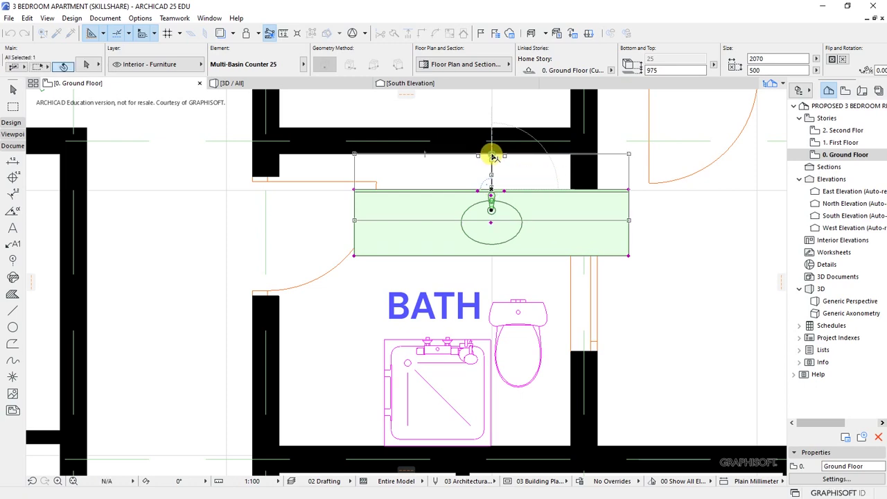
{"action": "left_click", "coordinate": [492, 156]}
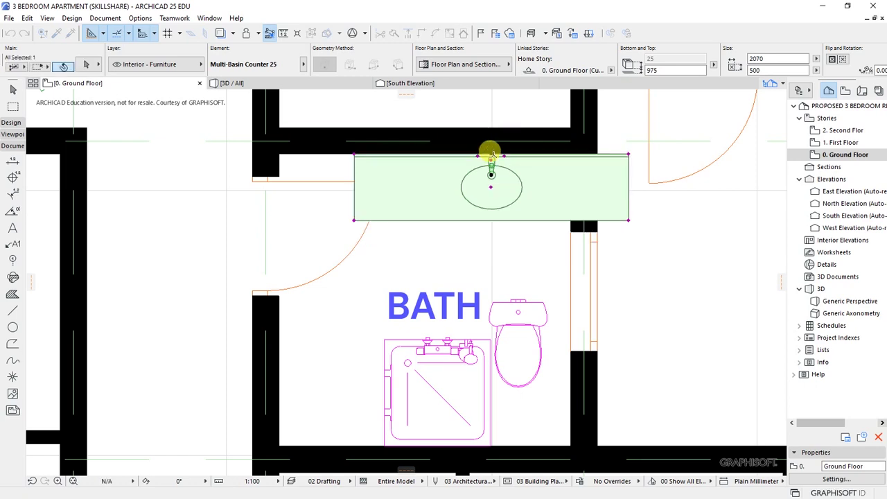
Narrow the counter in the bath above Bedroom 02 to 992 mm and move it into the upper-right corner
{"action": "left_click", "coordinate": [630, 149]}
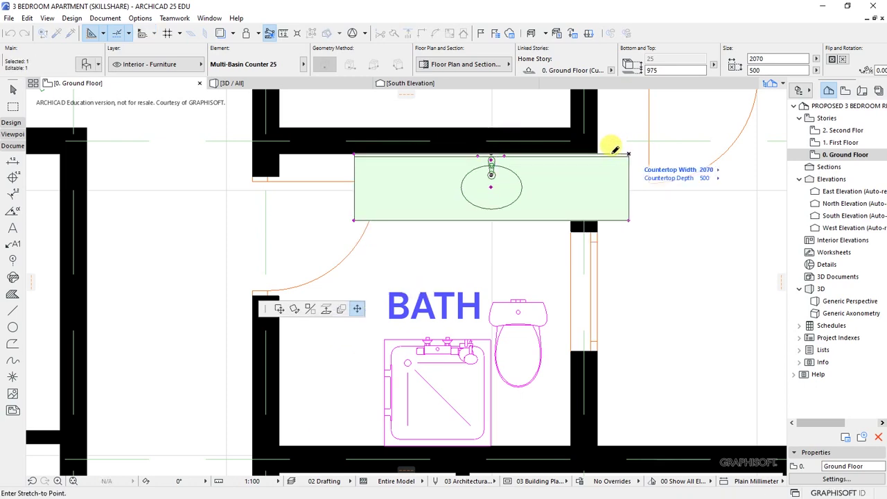
{"action": "left_click", "coordinate": [559, 147]}
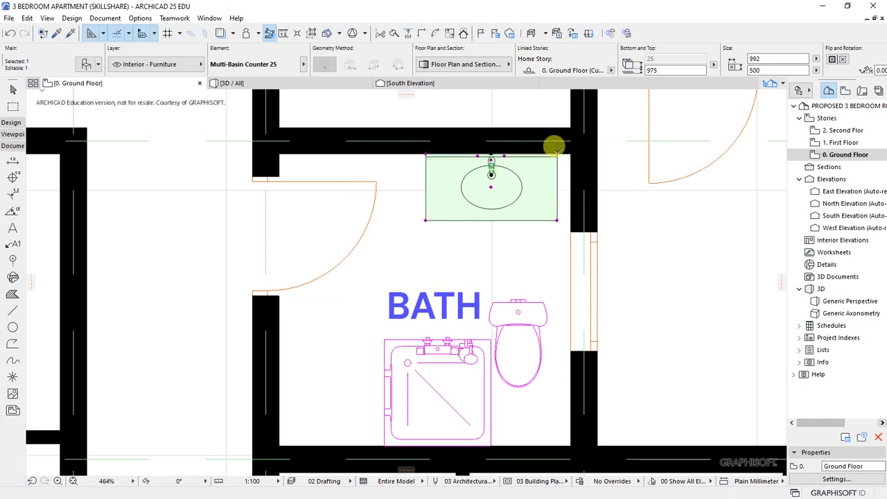
{"action": "key", "text": "ctrl+d"}
{"action": "scroll", "coordinate": [555, 147], "scroll_direction": "up", "scroll_amount": 2}
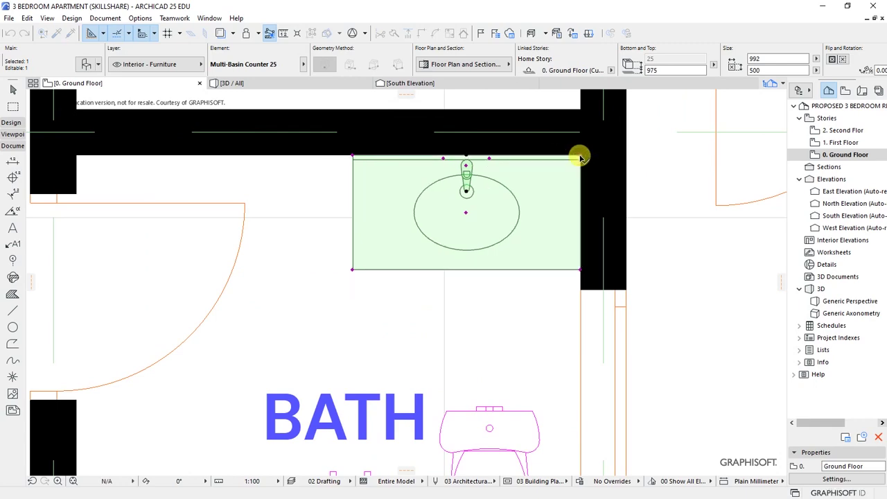
{"action": "scroll", "coordinate": [501, 159], "scroll_direction": "down", "scroll_amount": 5}
{"action": "key", "text": "Escape"}
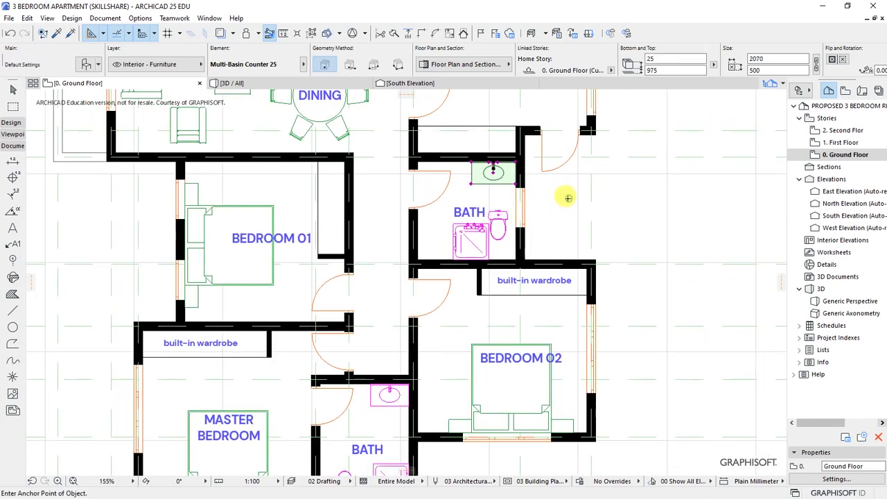
Rotate the WC in the bath above Bedroom 02 by 270° about its cistern's rear midpoint, so the cistern faces the window wall
{"action": "scroll", "coordinate": [494, 206], "scroll_direction": "up", "scroll_amount": 2}
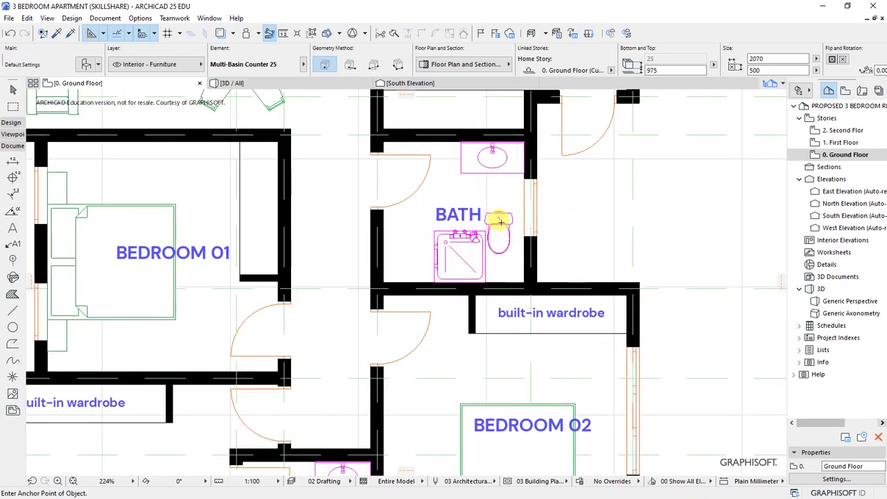
{"action": "left_click", "coordinate": [499, 221]}
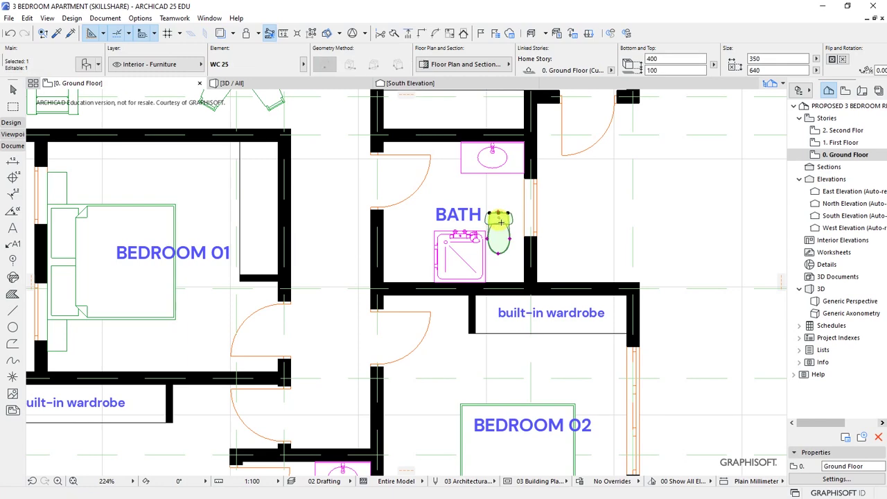
{"action": "key", "text": "ctrl+e"}
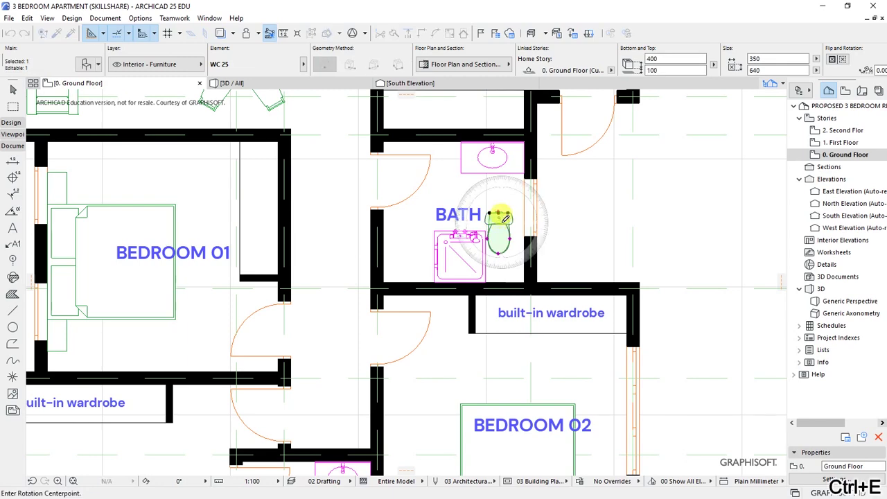
{"action": "scroll", "coordinate": [500, 216], "scroll_direction": "up", "scroll_amount": 4}
{"action": "left_click", "coordinate": [500, 213]}
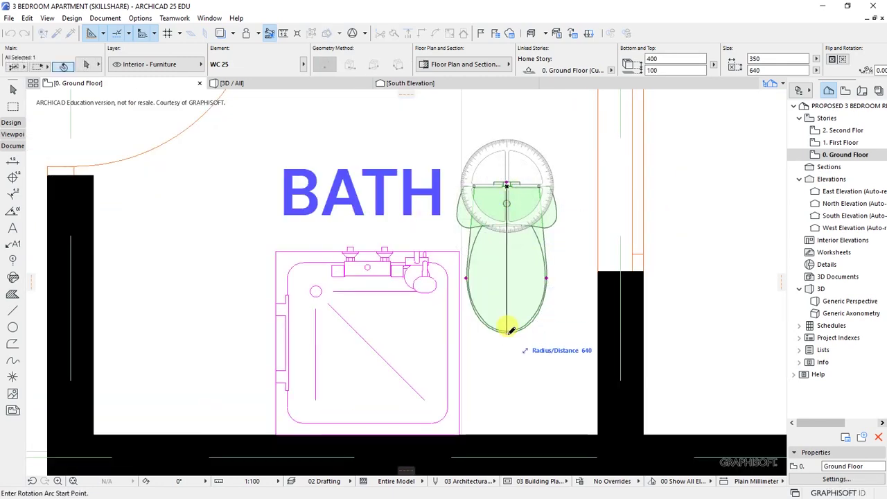
{"action": "left_click", "coordinate": [508, 332]}
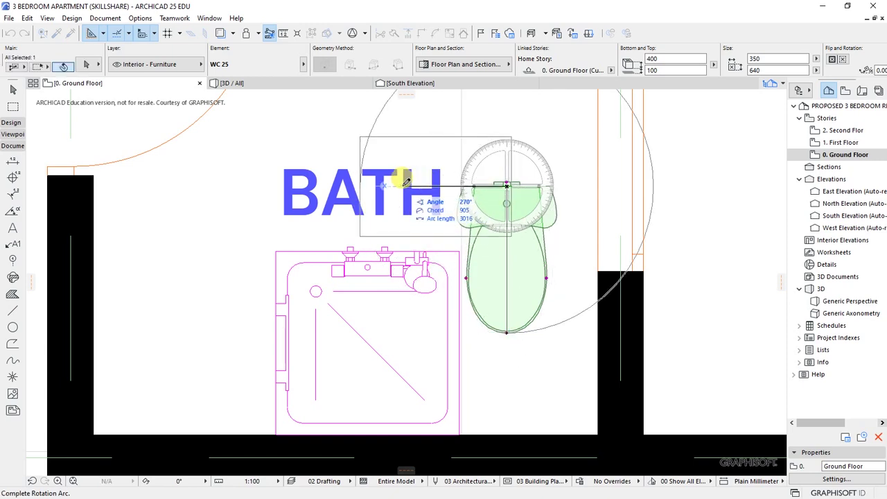
{"action": "left_click", "coordinate": [402, 186]}
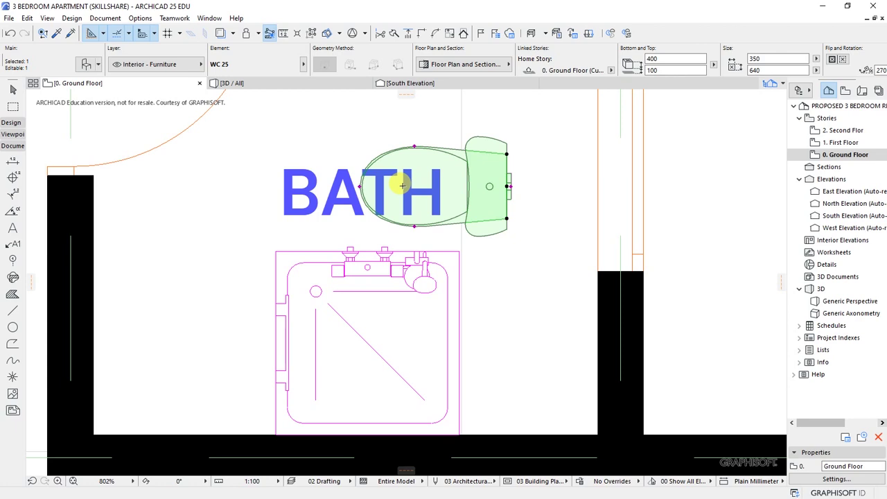
Move the WC in the bath above Bedroom 02 until its cistern sits against the window wall
{"action": "key", "text": "ctrl+d"}
{"action": "left_click", "coordinate": [507, 186]}
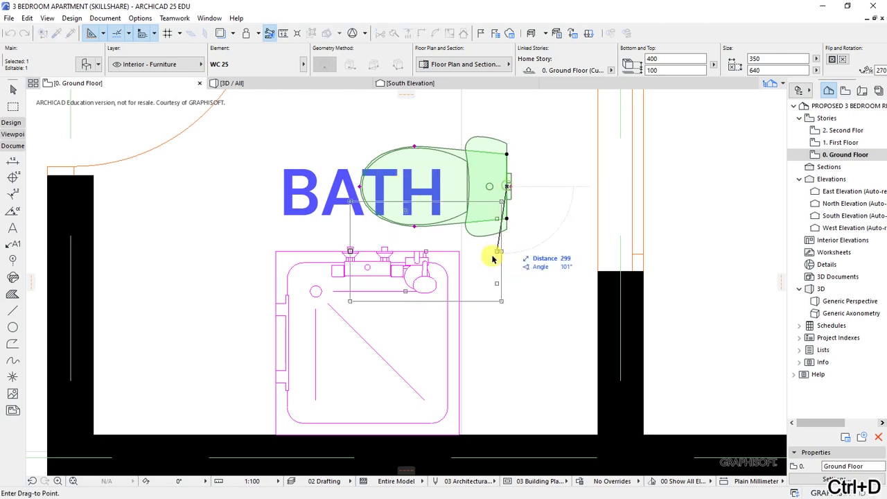
{"action": "scroll", "coordinate": [513, 242], "scroll_direction": "down", "scroll_amount": 3}
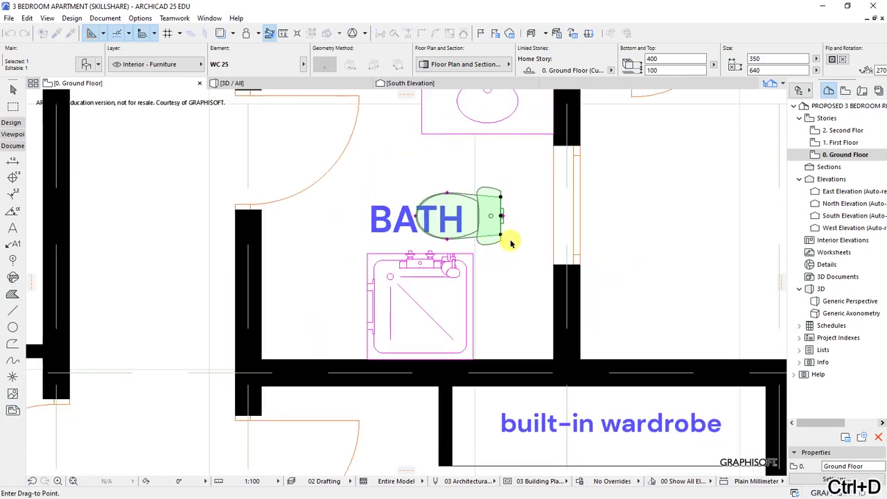
{"action": "left_click", "coordinate": [554, 197]}
{"action": "key", "text": "Escape"}
Mirror the shower cabin in the bath above Bedroom 02 about a vertical axis, so its side fitting faces the window wall
{"action": "left_click", "coordinate": [434, 310], "text": "shift"}
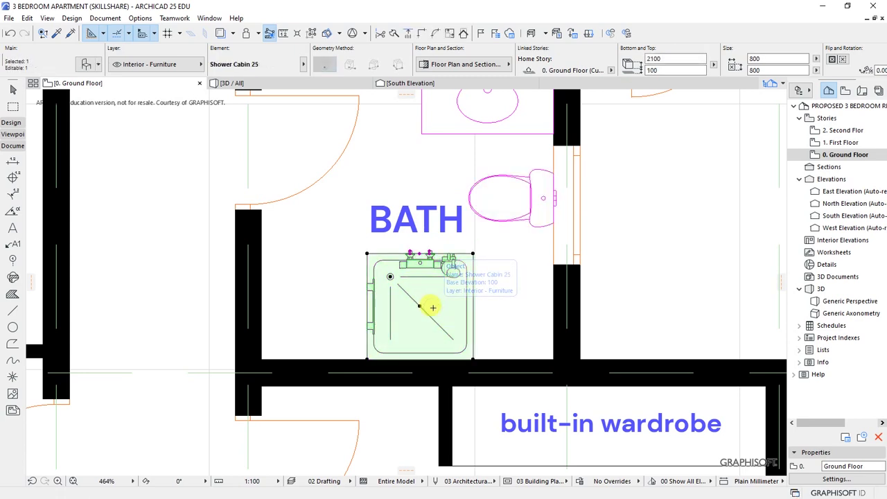
{"action": "right_click", "coordinate": [447, 310]}
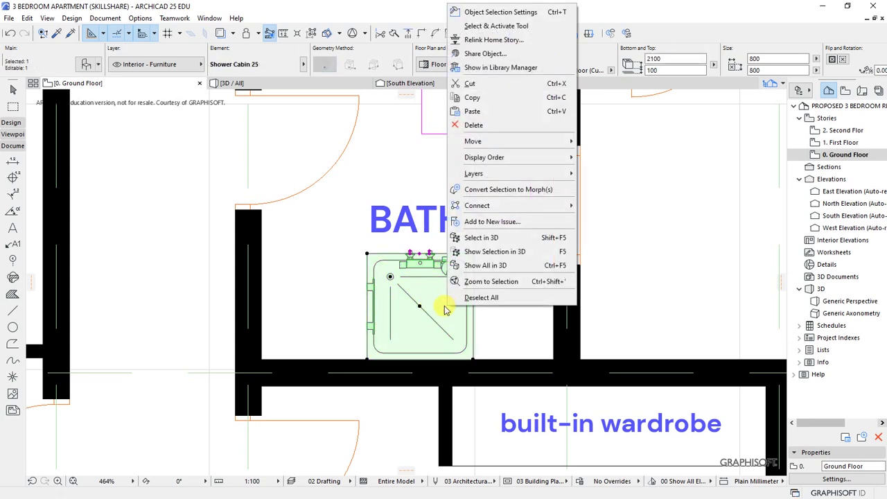
{"action": "mouse_move", "coordinate": [471, 144]}
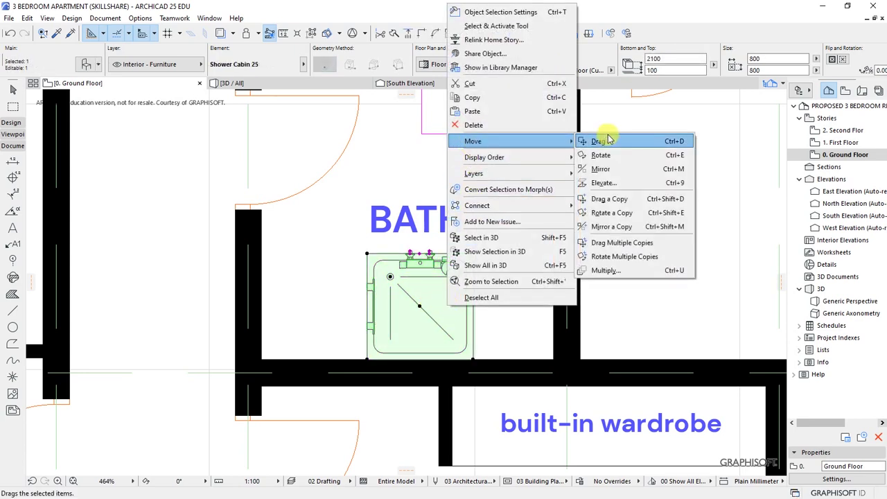
{"action": "left_click", "coordinate": [600, 169]}
{"action": "left_click", "coordinate": [430, 211]}
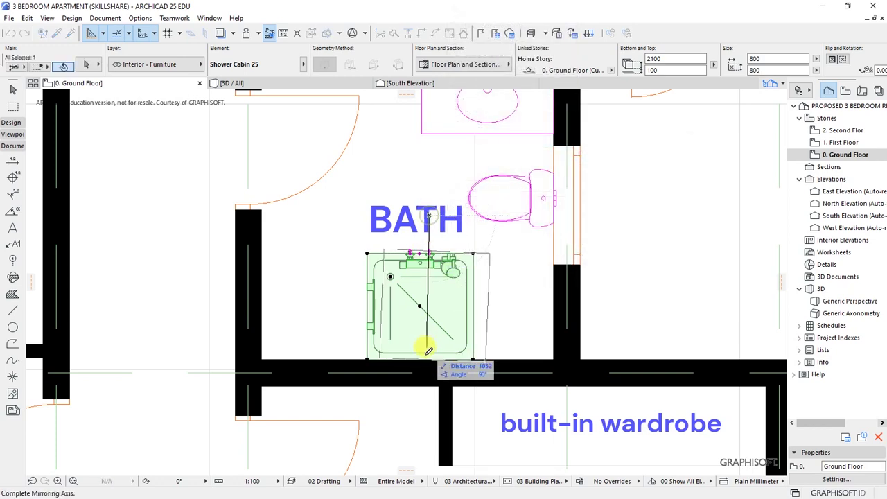
{"action": "left_click", "coordinate": [429, 359]}
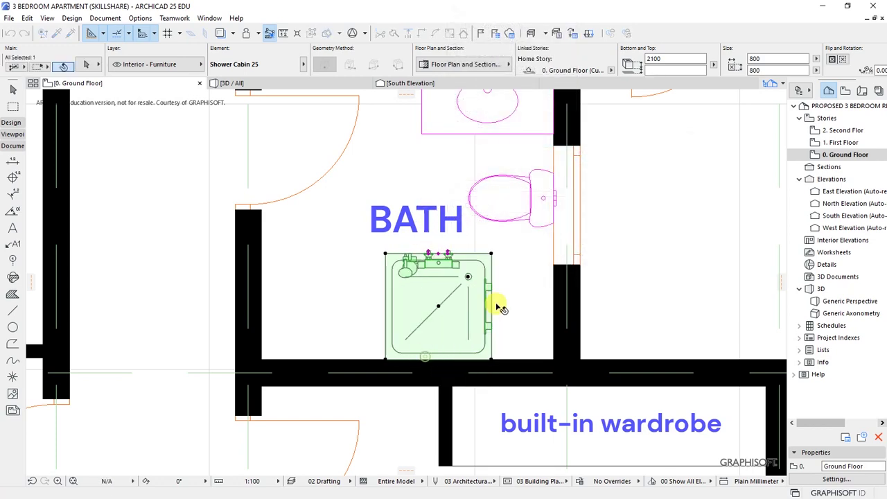
Mirror the same shower cabin about a horizontal axis, so its taps face the bath's lower wall
{"action": "right_click", "coordinate": [444, 298]}
{"action": "mouse_move", "coordinate": [485, 335]}
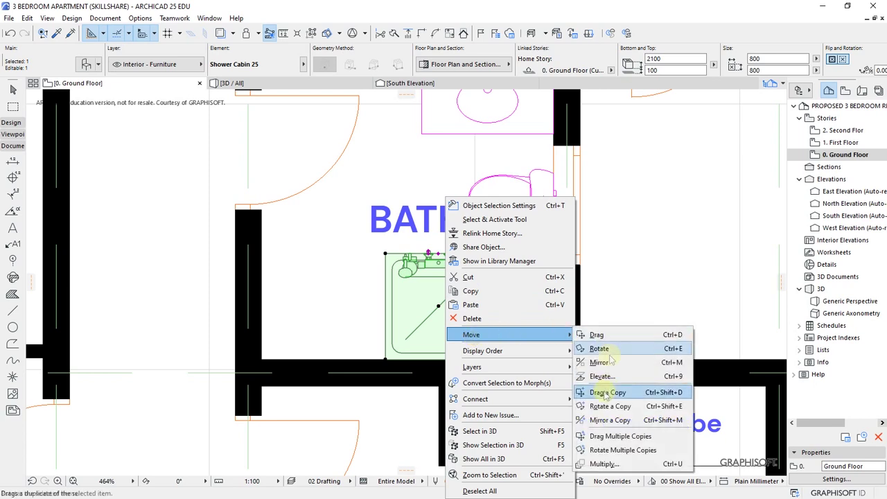
{"action": "left_click", "coordinate": [600, 362]}
{"action": "left_click", "coordinate": [350, 305]}
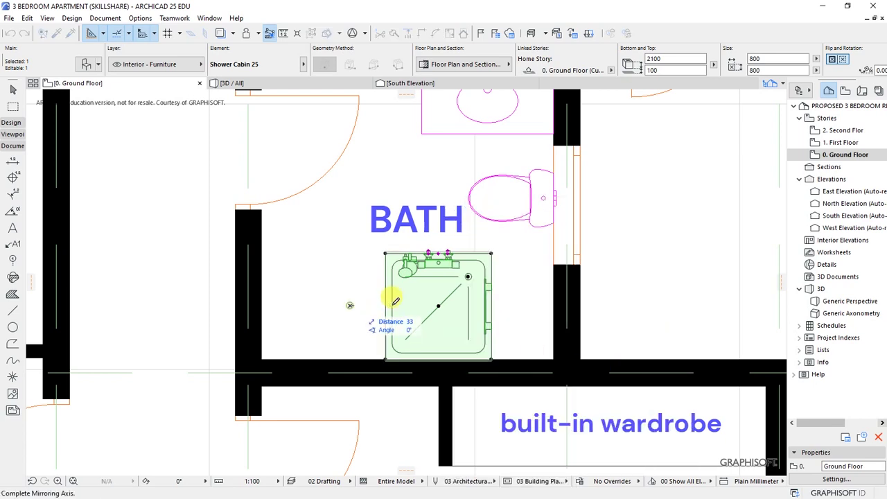
{"action": "left_click", "coordinate": [533, 301]}
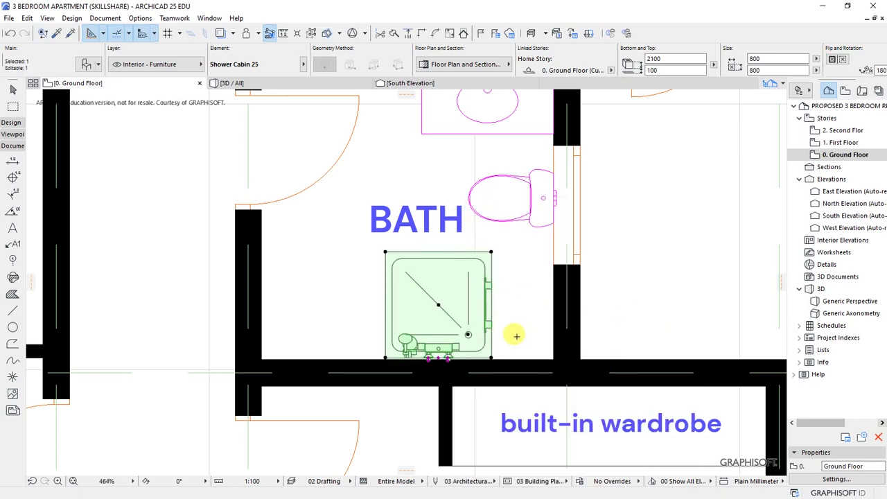
Move the mirrored shower cabin into the lower-right corner of the bath above Bedroom 02 and save the project
{"action": "key", "text": "ctrl+d"}
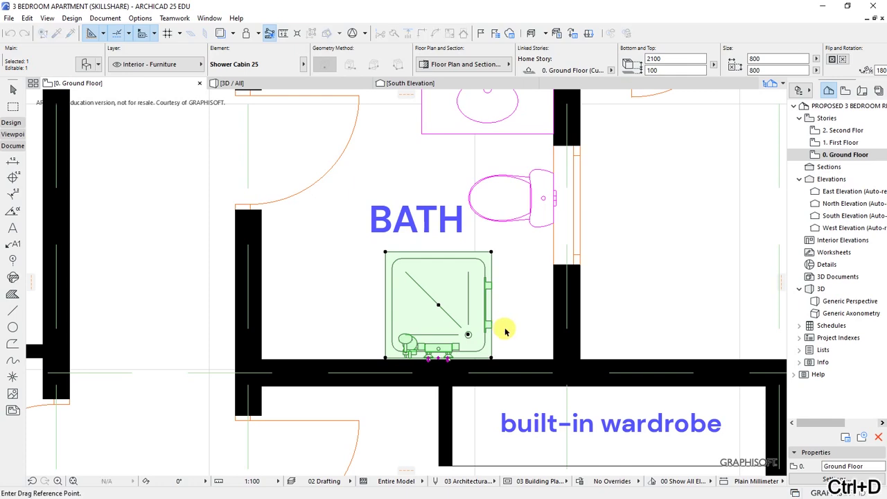
{"action": "scroll", "coordinate": [574, 375], "scroll_direction": "up", "scroll_amount": 3}
{"action": "left_click", "coordinate": [372, 331]}
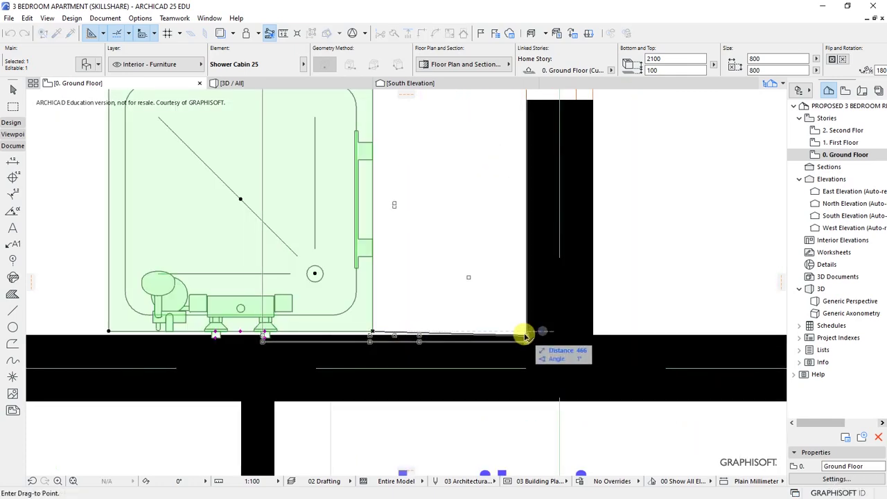
{"action": "left_click", "coordinate": [525, 337]}
{"action": "scroll", "coordinate": [398, 265], "scroll_direction": "down", "scroll_amount": 8}
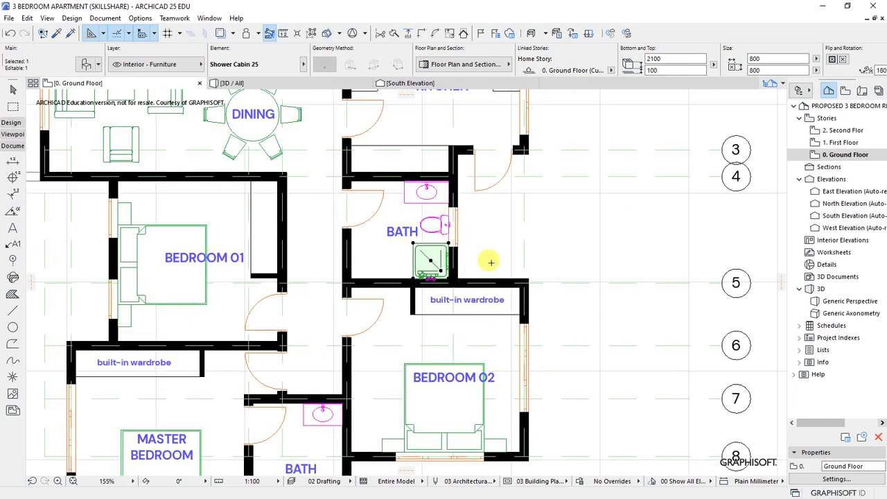
{"action": "key", "text": "Escape"}
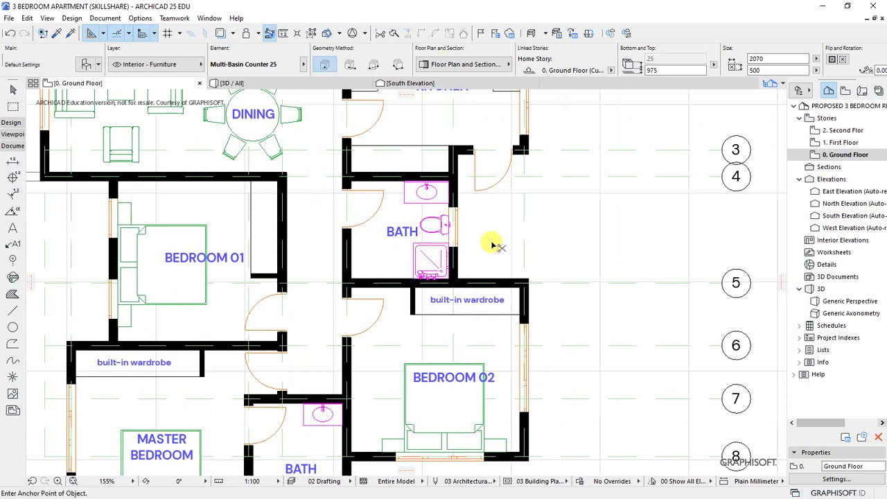
{"action": "key", "text": "ctrl+s"}
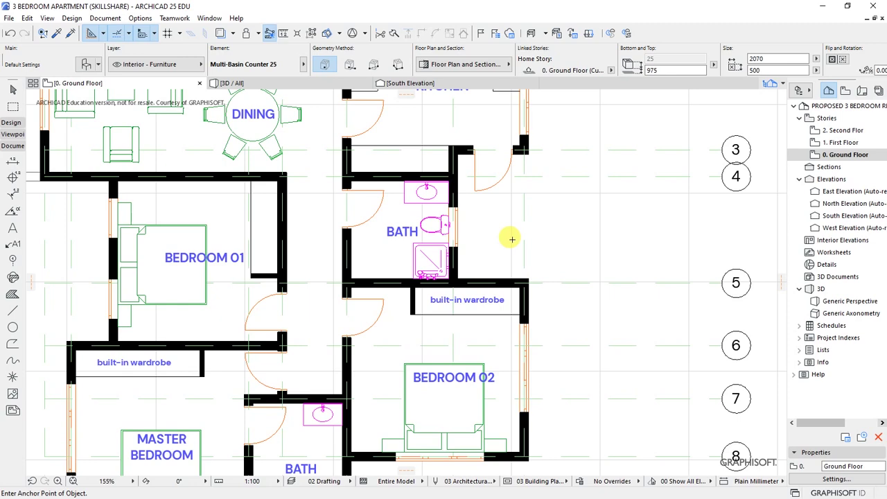
Turn off the construction grid display on the ground floor plan
{"action": "scroll", "coordinate": [511, 239], "scroll_direction": "down", "scroll_amount": 5}
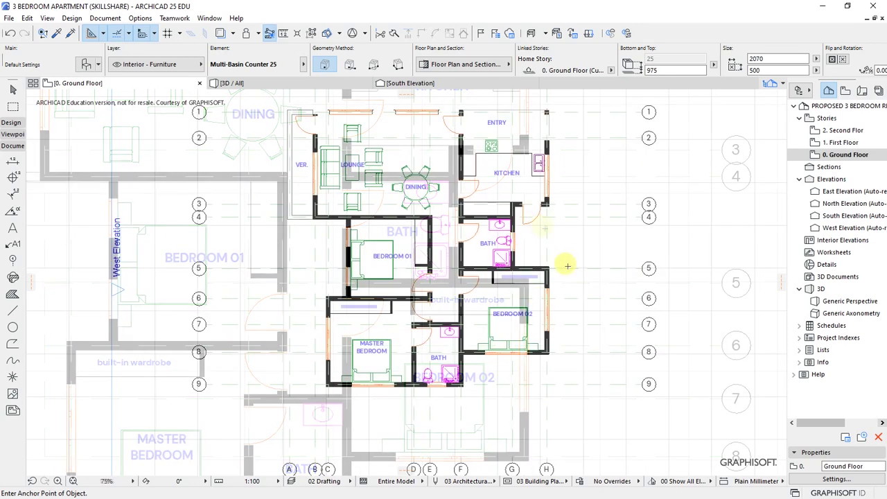
{"action": "middle_click_drag", "start_coordinate": [567, 232], "coordinate": [556, 279]}
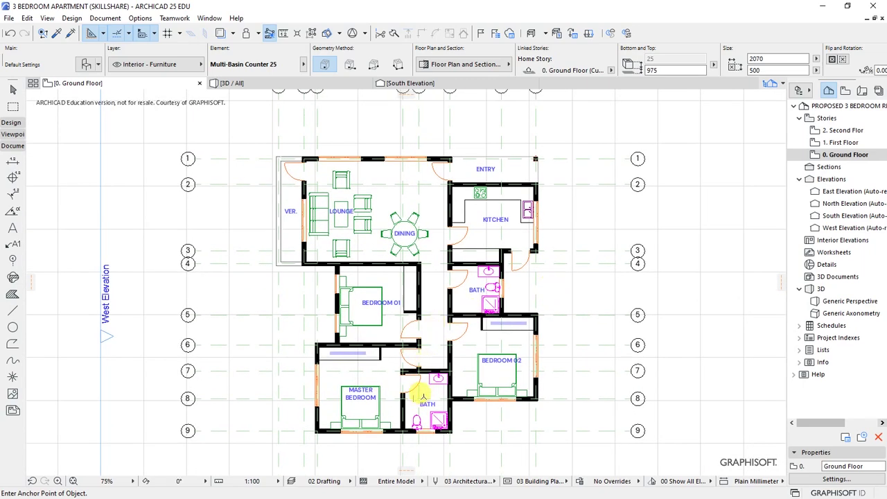
{"action": "scroll", "coordinate": [417, 393], "scroll_direction": "up", "scroll_amount": 1}
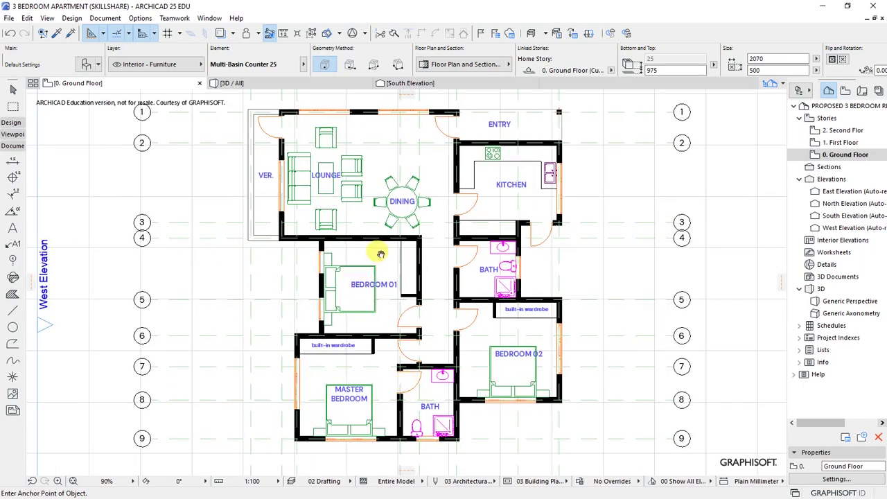
{"action": "middle_click_drag", "start_coordinate": [380, 254], "coordinate": [385, 261]}
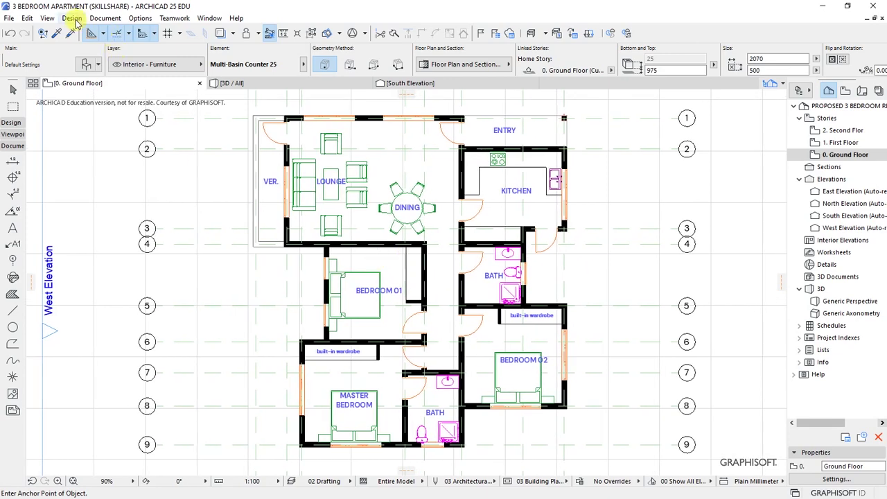
{"action": "left_click", "coordinate": [47, 18]}
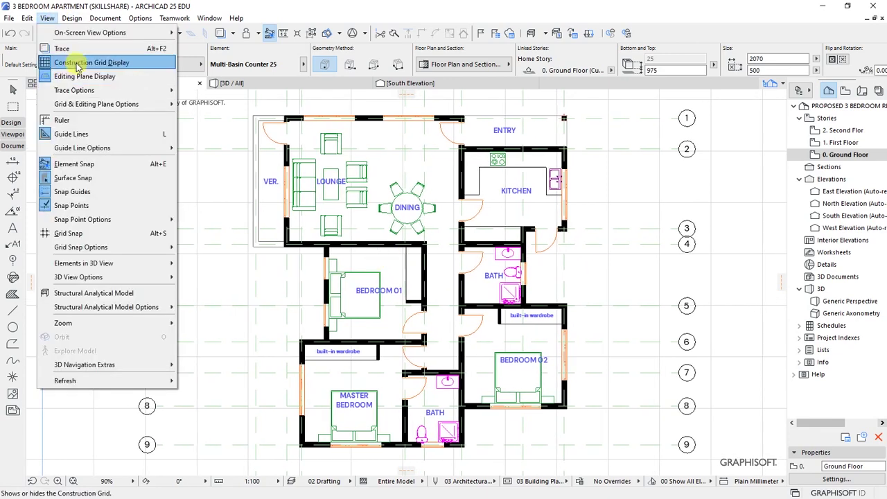
{"action": "left_click", "coordinate": [76, 64]}
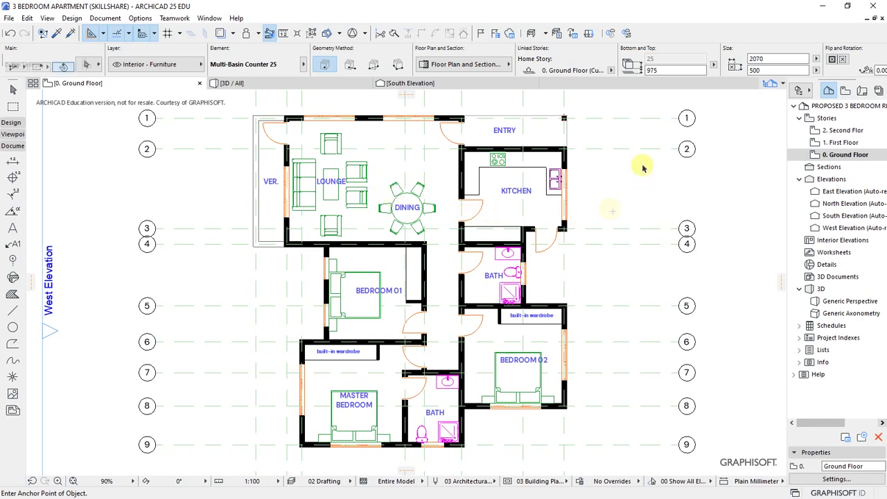
Select all the structural grid lines around the plan and hide the Interior - Furniture layer
{"action": "scroll", "coordinate": [633, 186], "scroll_direction": "down", "scroll_amount": 2}
{"action": "left_click_drag", "start_coordinate": [629, 122], "coordinate": [699, 421]}
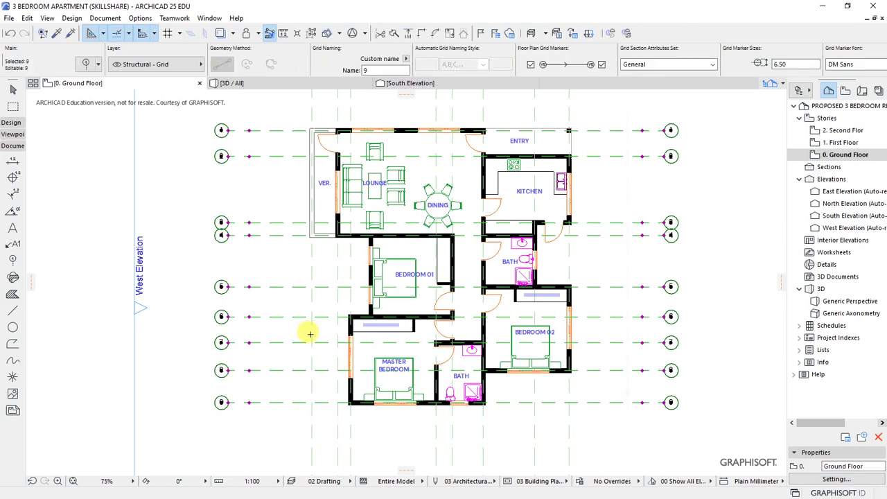
{"action": "scroll", "coordinate": [307, 331], "scroll_direction": "down", "scroll_amount": 3}
{"action": "left_click_drag", "start_coordinate": [291, 333], "coordinate": [469, 382], "text": "shift"}
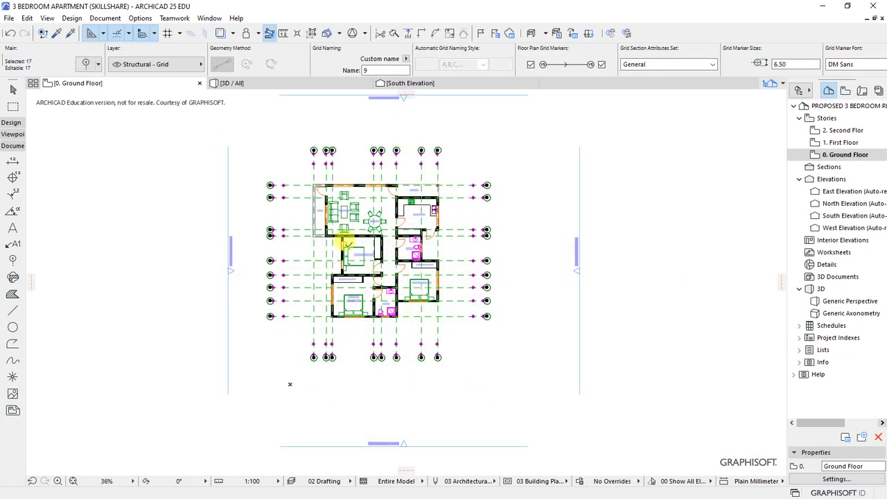
{"action": "scroll", "coordinate": [298, 215], "scroll_direction": "up", "scroll_amount": 3}
{"action": "scroll", "coordinate": [301, 206], "scroll_direction": "up", "scroll_amount": 2}
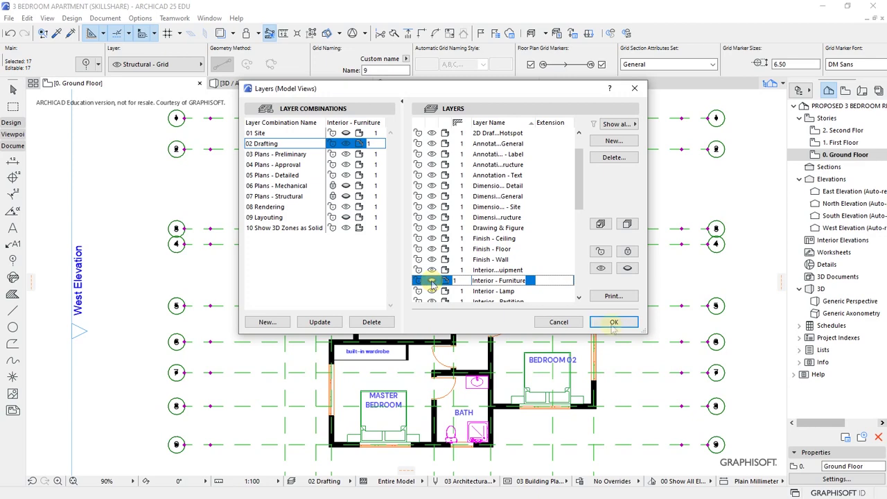
{"action": "left_click", "coordinate": [431, 282]}
{"action": "left_click", "coordinate": [613, 322]}
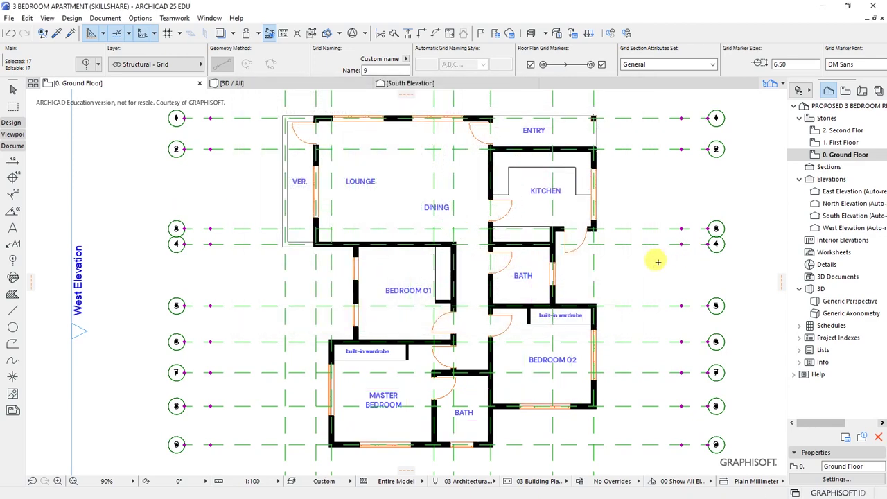
Clear the selection and select all numbered and lettered grid lines again
{"action": "key", "text": "Escape"}
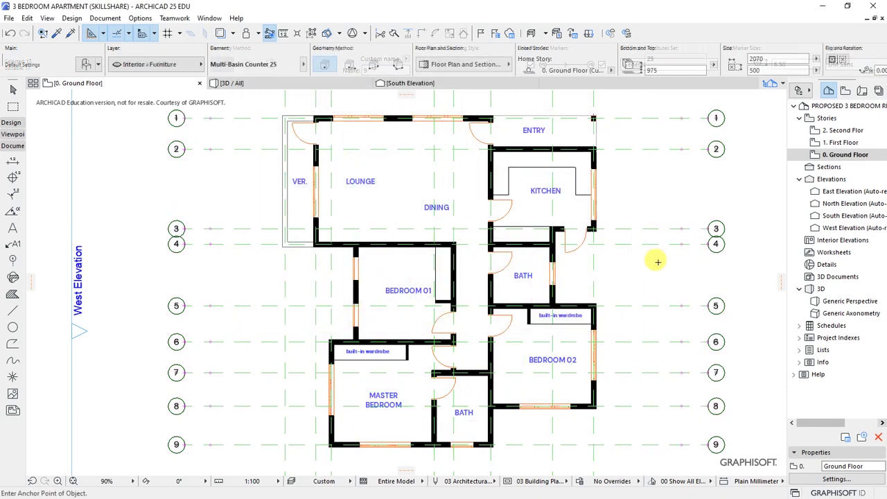
{"action": "scroll", "coordinate": [658, 261], "scroll_direction": "down", "scroll_amount": 5}
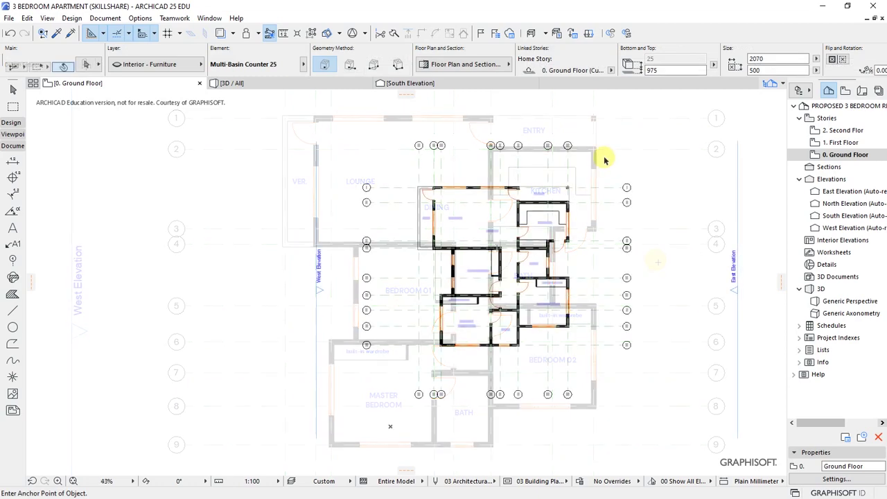
{"action": "left_click_drag", "start_coordinate": [605, 157], "coordinate": [658, 385], "text": "shift"}
{"action": "left_click", "coordinate": [436, 394], "text": "shift"}
{"action": "left_click_drag", "start_coordinate": [402, 368], "coordinate": [630, 390], "text": "shift"}
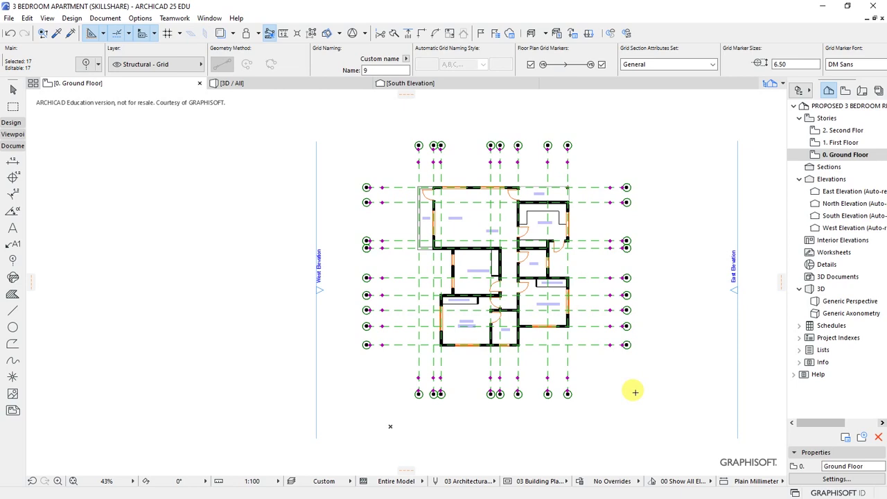
Undo the last drag on the ground floor and redo it
{"action": "key", "text": "ctrl+z"}
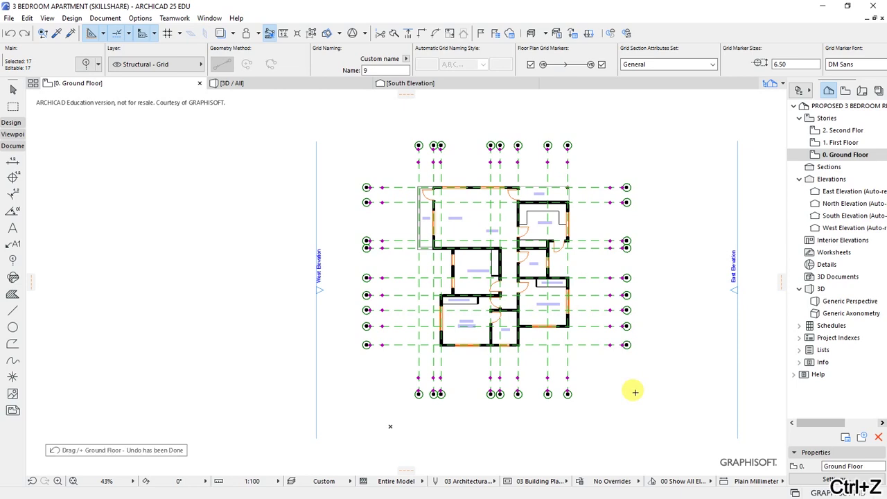
{"action": "scroll", "coordinate": [632, 290], "scroll_direction": "up", "scroll_amount": 3}
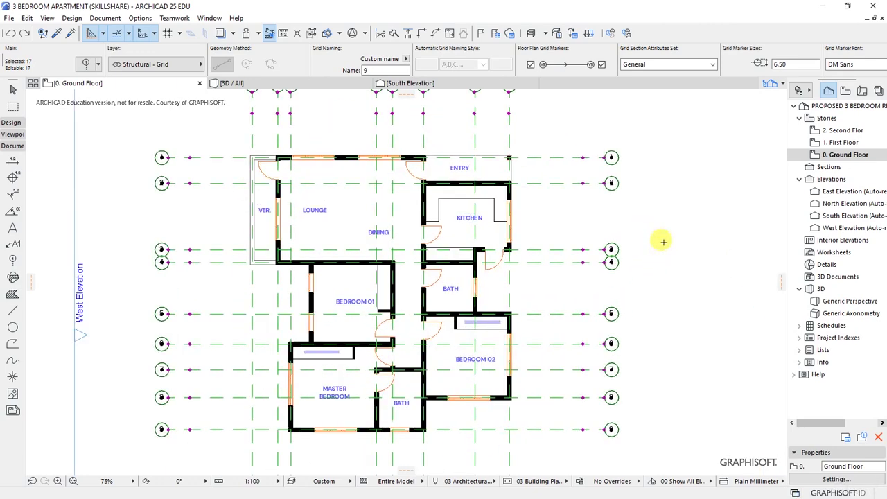
{"action": "key", "text": "ctrl+shift+z"}
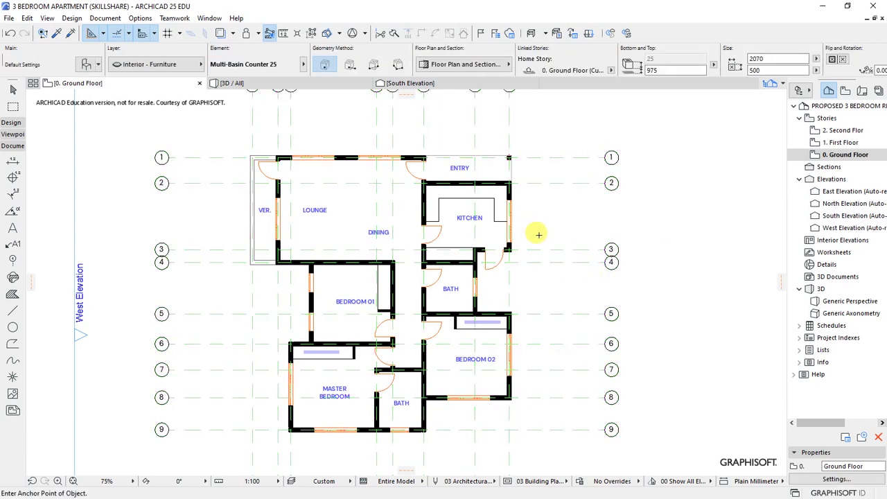
Make the Interior - Furniture layer visible again in the layer settings
{"action": "scroll", "coordinate": [533, 232], "scroll_direction": "down", "scroll_amount": 1}
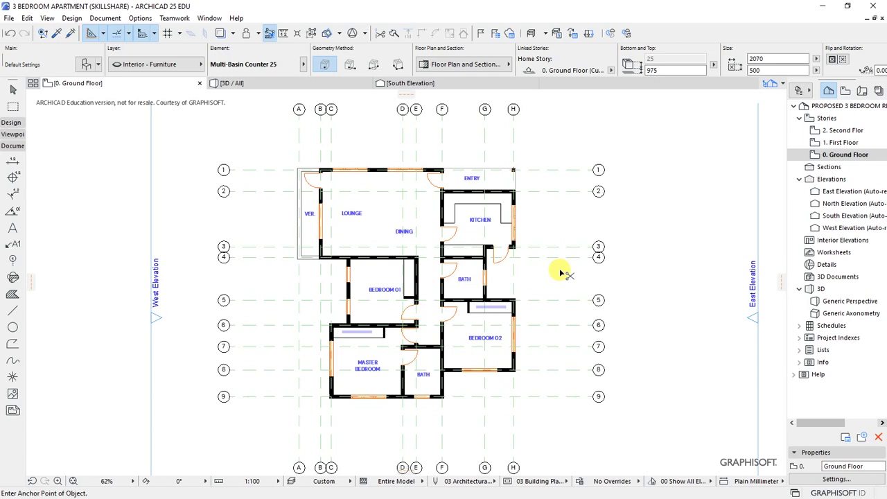
{"action": "key", "text": "ctrl+l"}
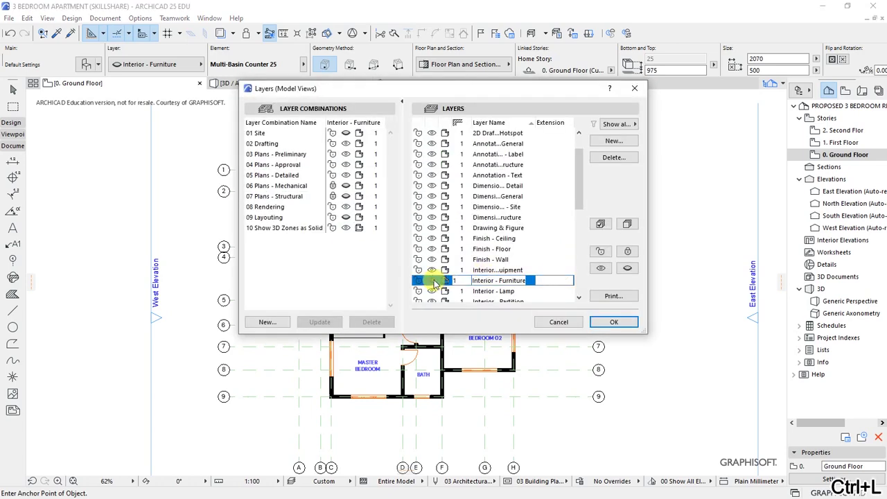
{"action": "left_click", "coordinate": [614, 322]}
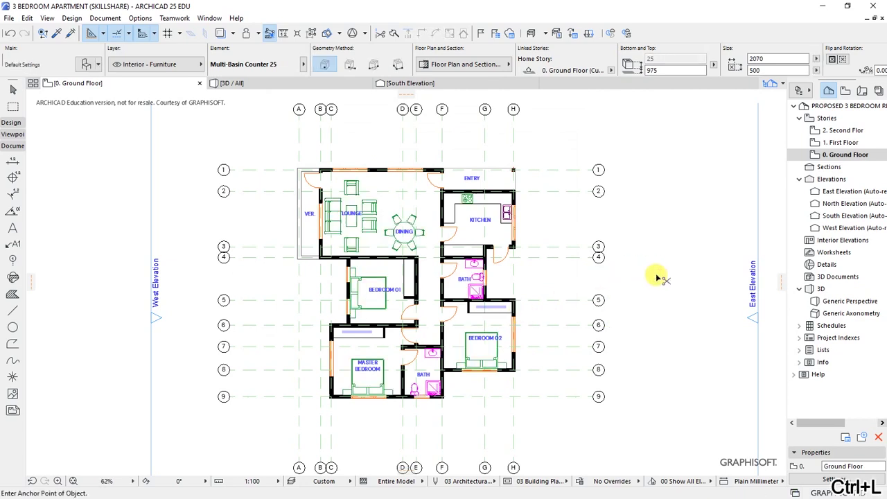
Hide the Structural - Grid layer so the ground floor plan shows without its grid lines
{"action": "key", "text": "ctrl+l"}
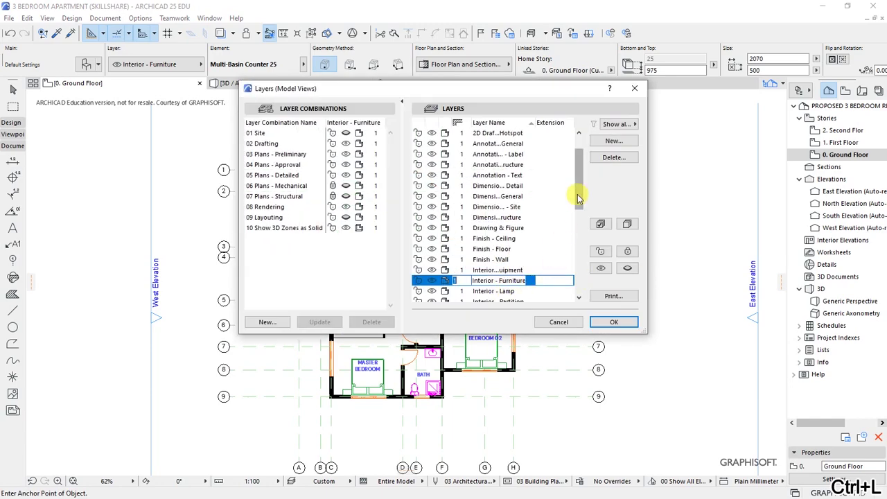
{"action": "left_click_drag", "start_coordinate": [578, 194], "coordinate": [579, 278]}
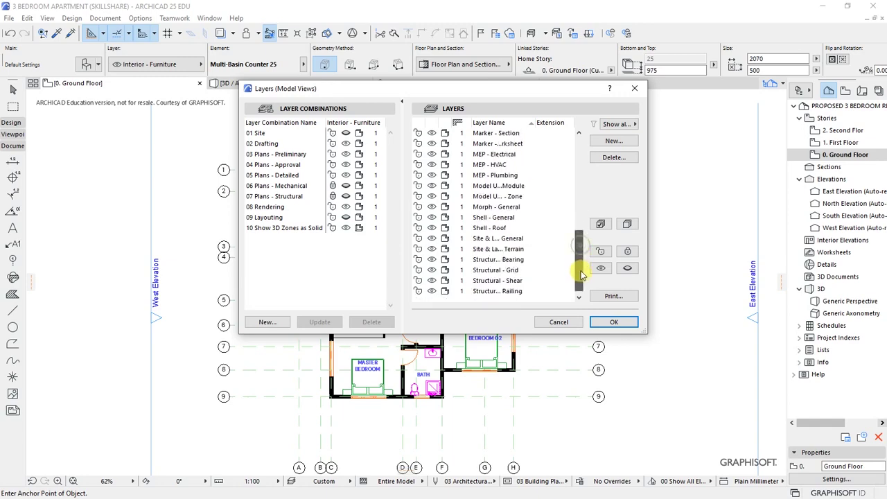
{"action": "left_click", "coordinate": [425, 270]}
{"action": "left_click", "coordinate": [611, 324]}
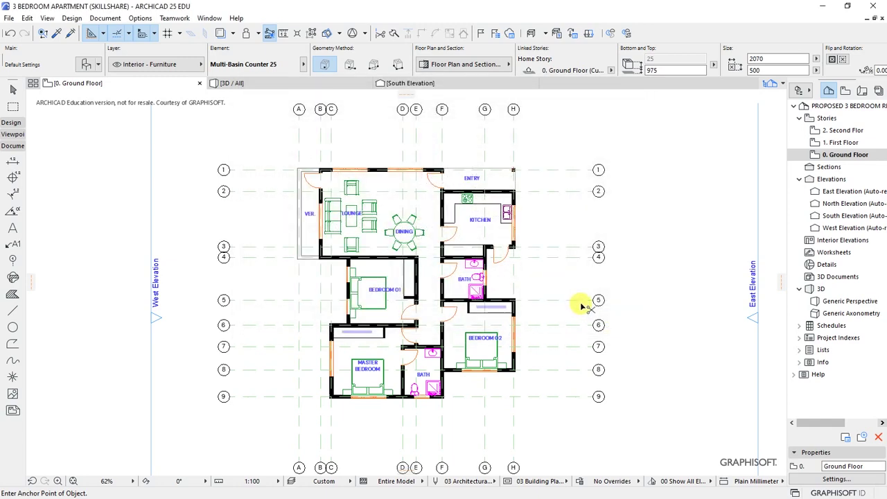
{"action": "scroll", "coordinate": [440, 233], "scroll_direction": "up", "scroll_amount": 3}
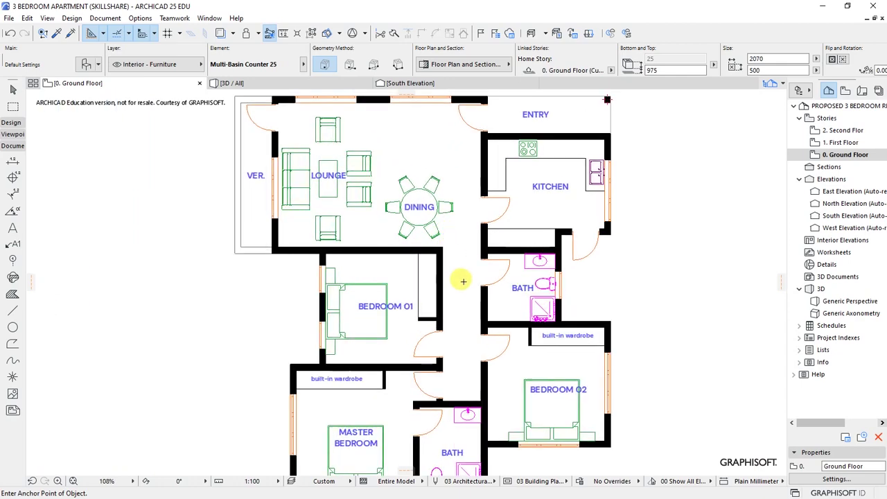
{"action": "scroll", "coordinate": [459, 273], "scroll_direction": "down", "scroll_amount": 1}
{"action": "scroll", "coordinate": [458, 353], "scroll_direction": "down", "scroll_amount": 1}
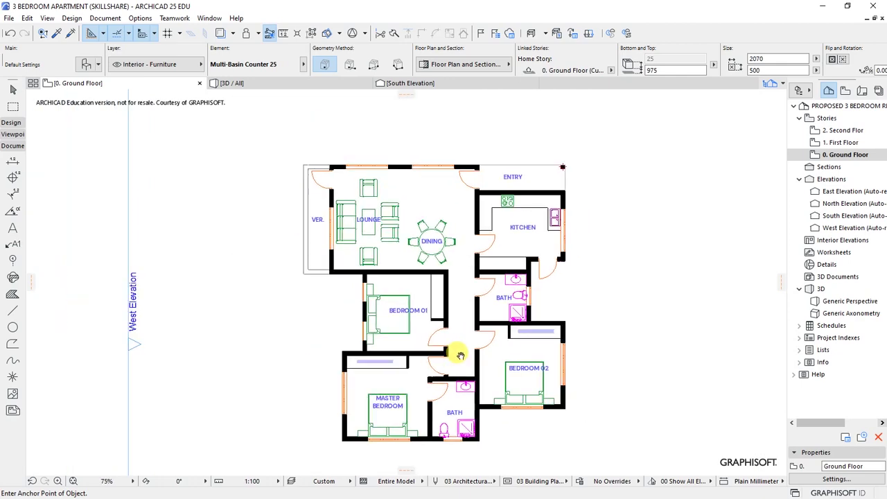
{"action": "scroll", "coordinate": [456, 367], "scroll_direction": "up", "scroll_amount": 1}
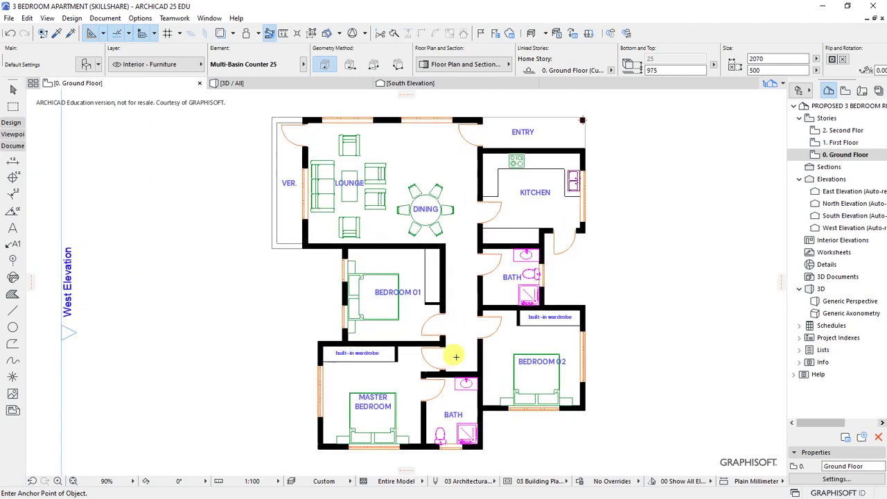